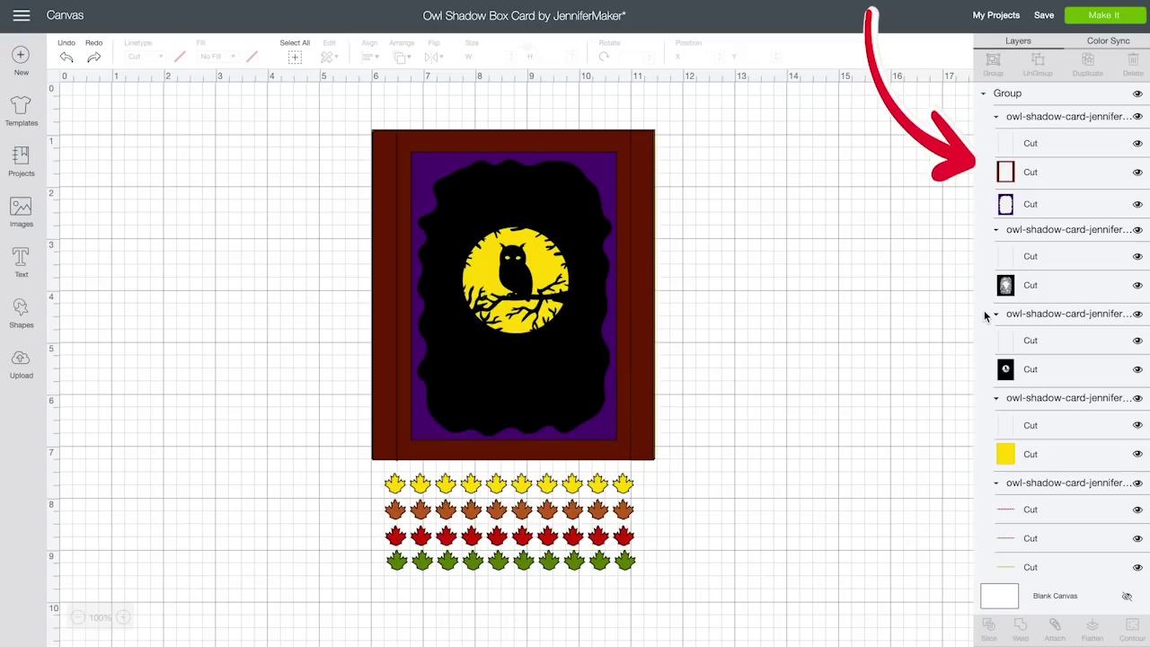
Examine the fold-line, frame and background layers in the first three card groups by selecting them one at a time
left_click(1087, 149)
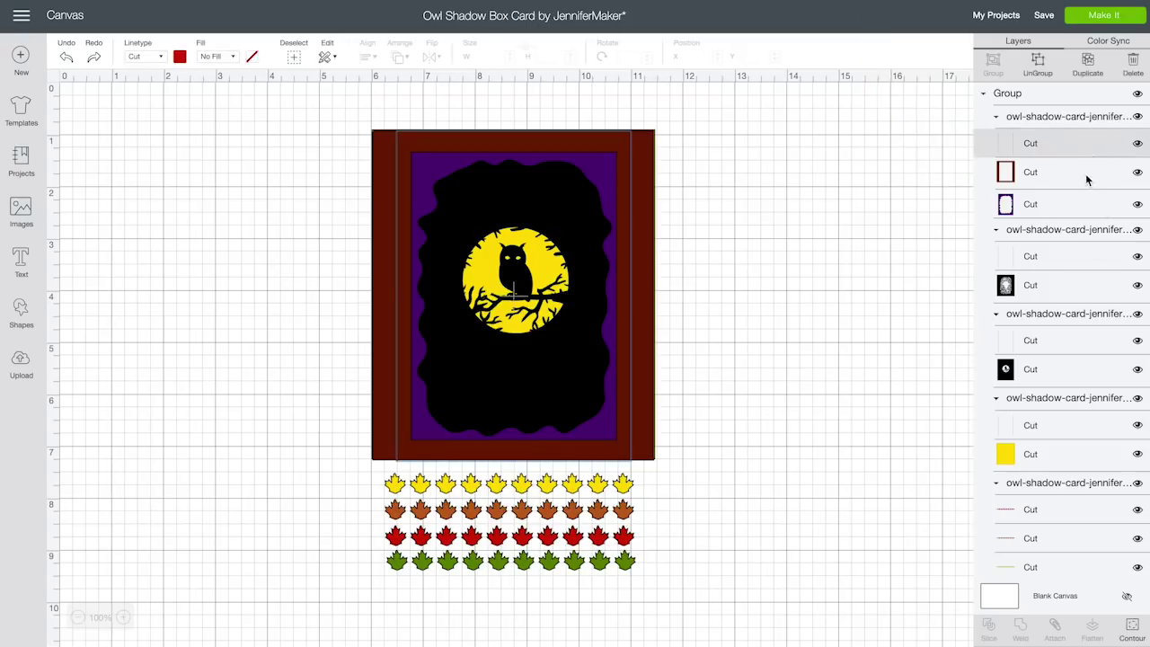
left_click(1086, 176)
left_click(1078, 209)
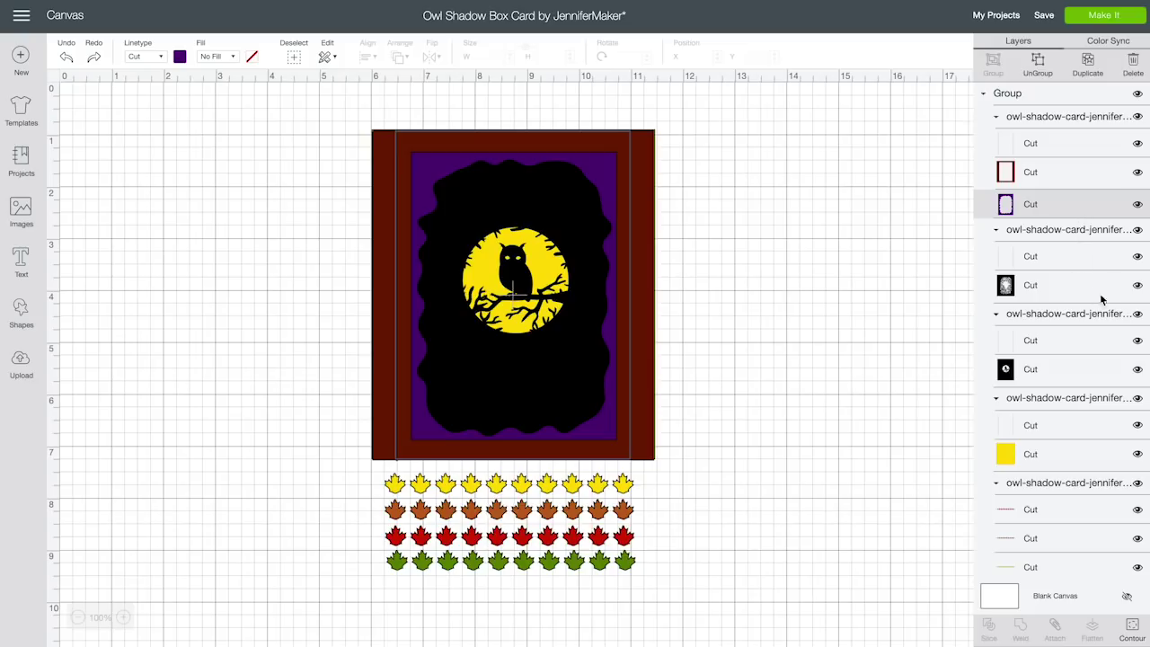
left_click(1102, 261)
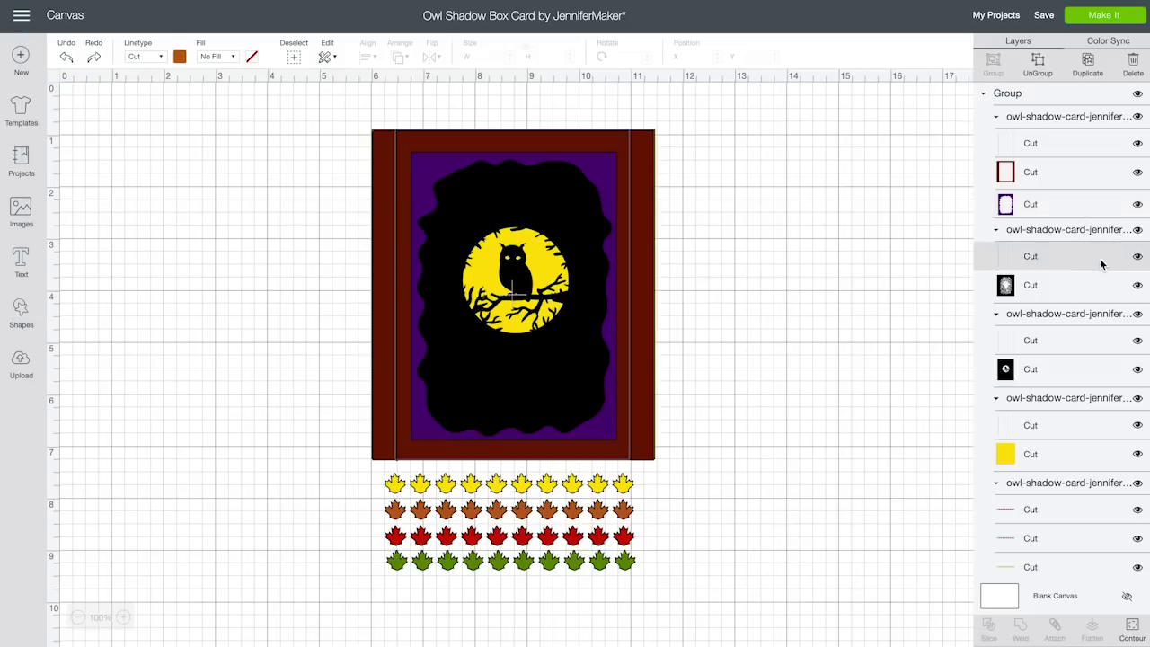
left_click(1103, 291)
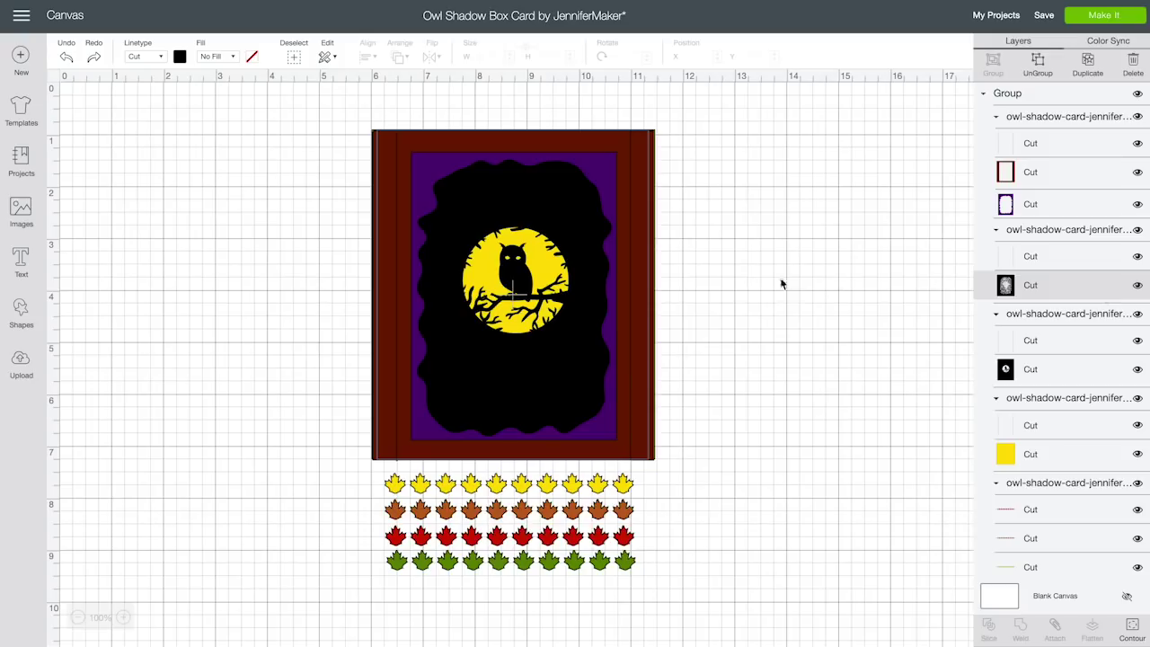
left_click(1058, 347)
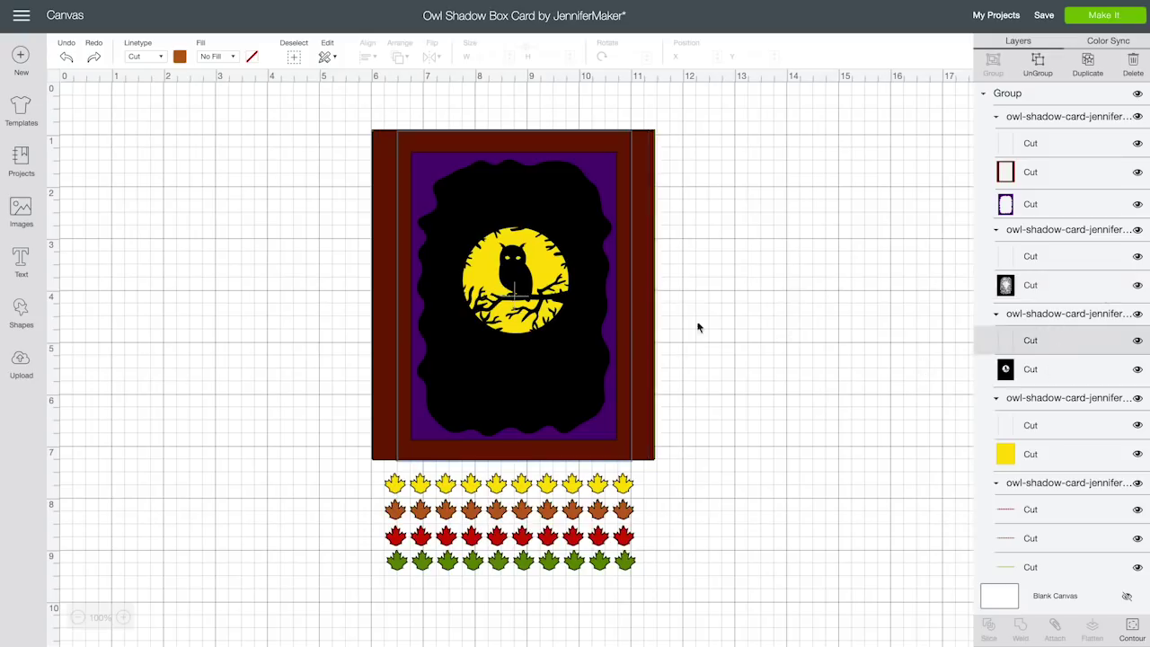
left_click(1053, 378)
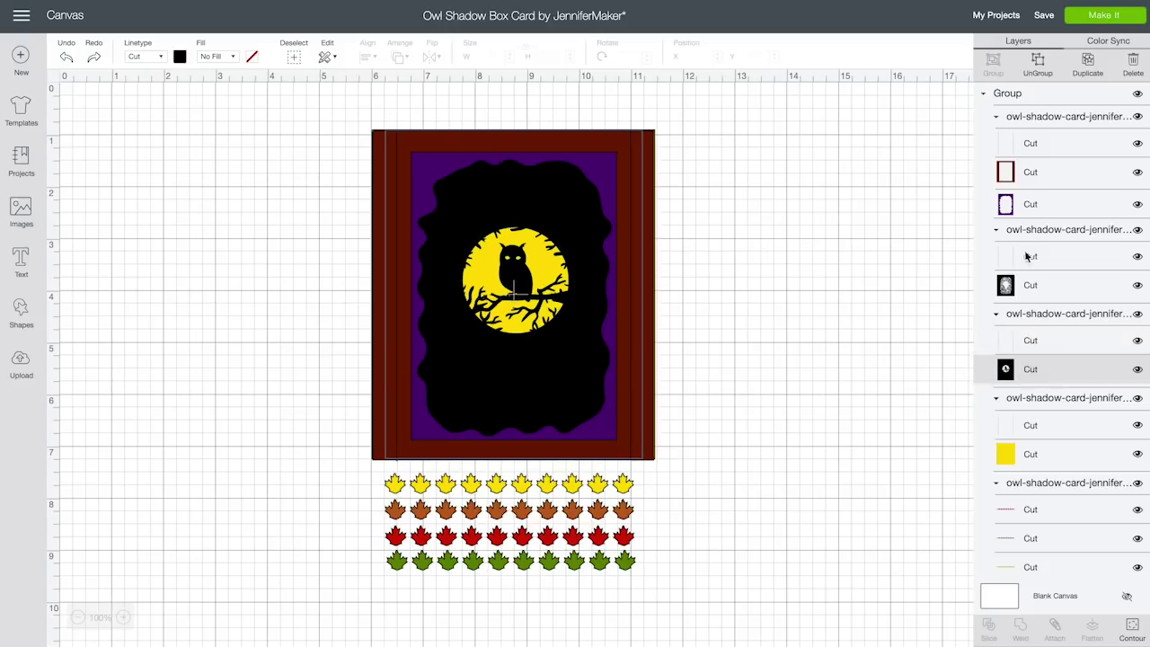
left_click(1082, 147)
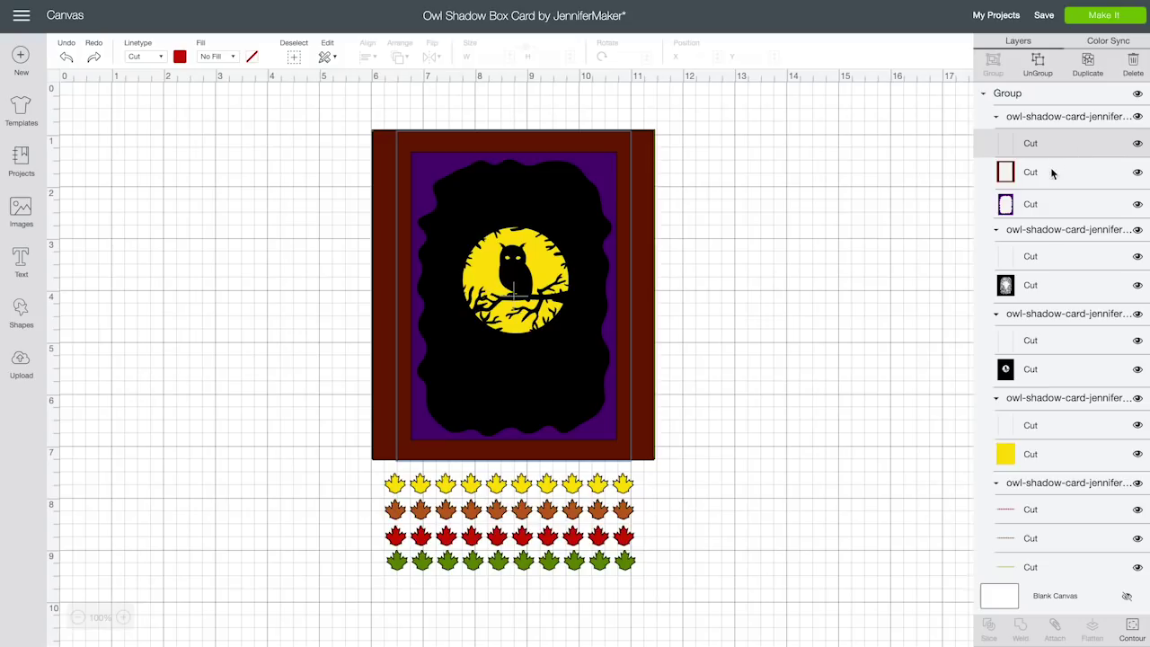
Hide the dark brown outer frame layer and show it again
left_click(1052, 175)
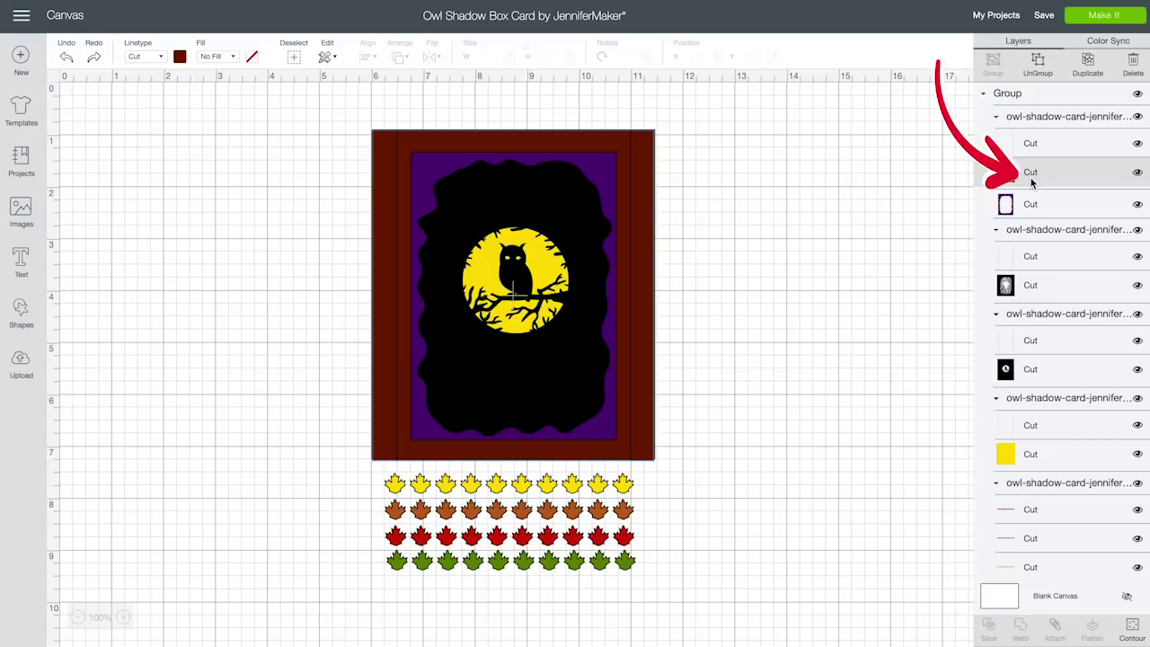
left_click(1136, 175)
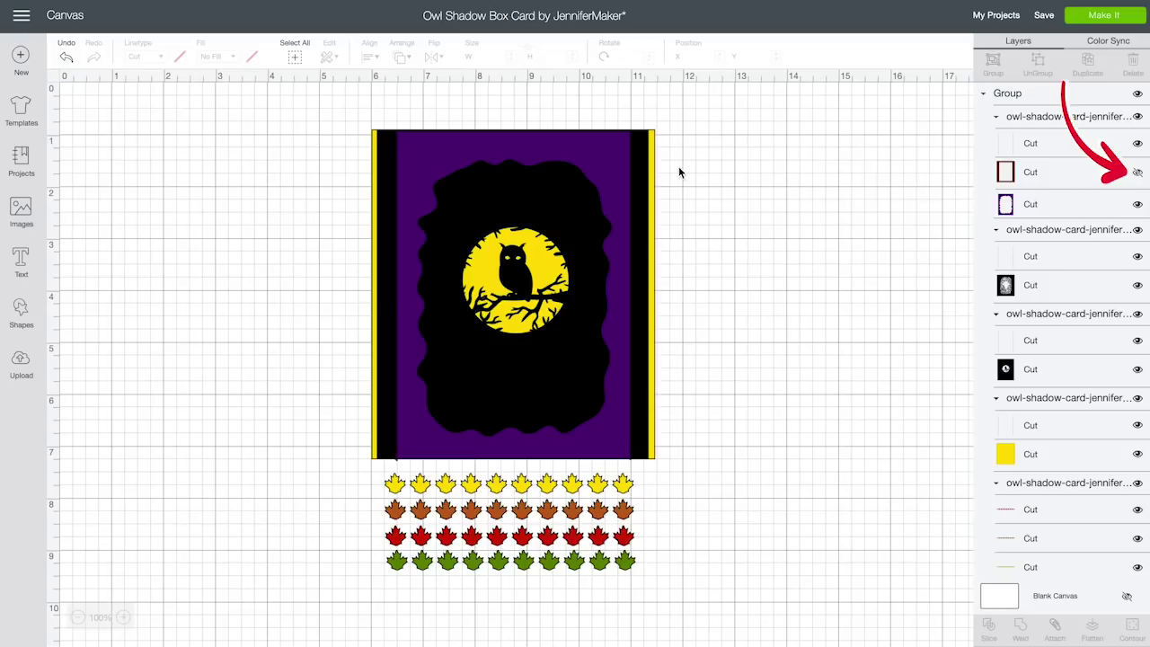
left_click(1135, 176)
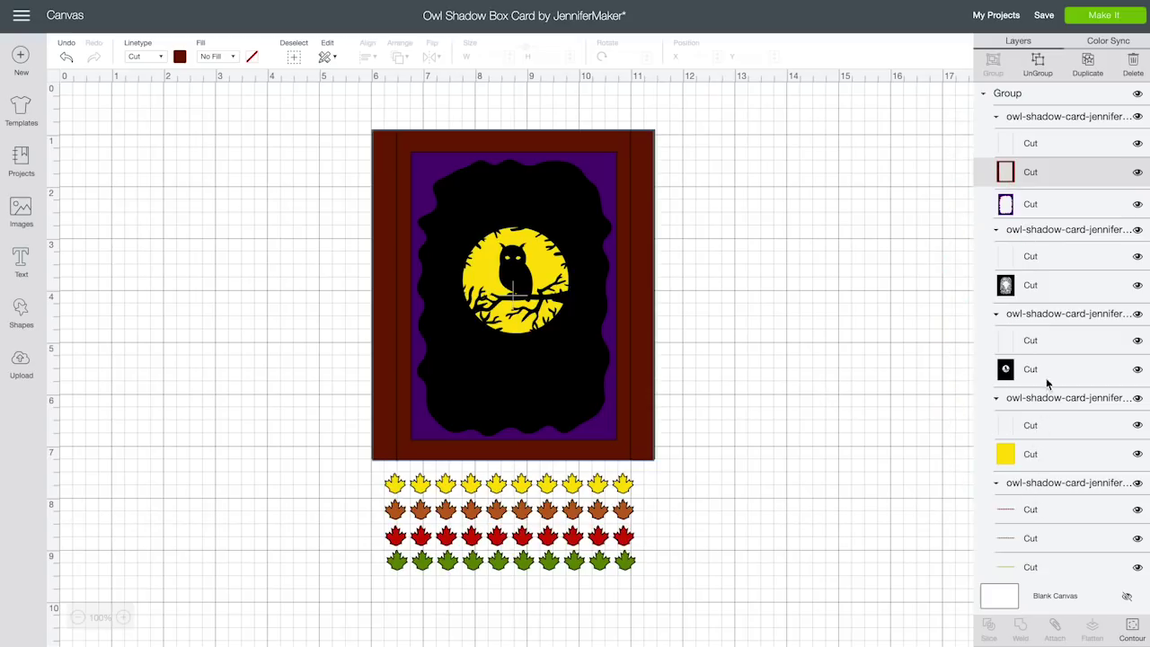
Change the linetype of the fold-line layers in the first and second card groups from Cut to Score
left_click(1075, 142)
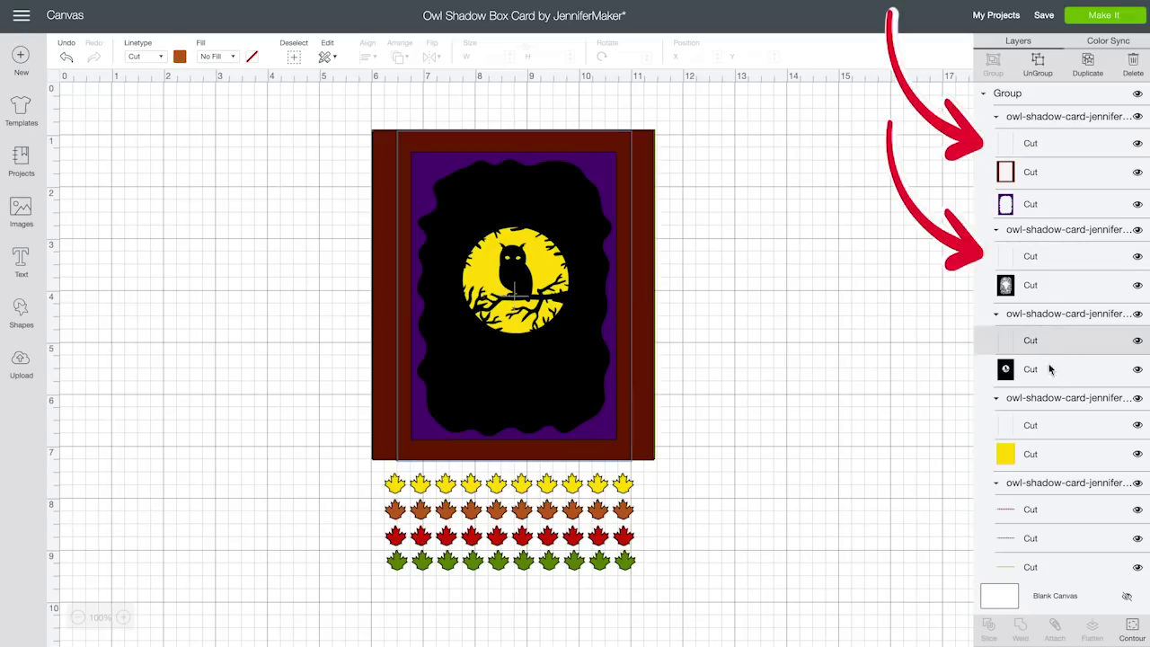
left_click(1048, 426)
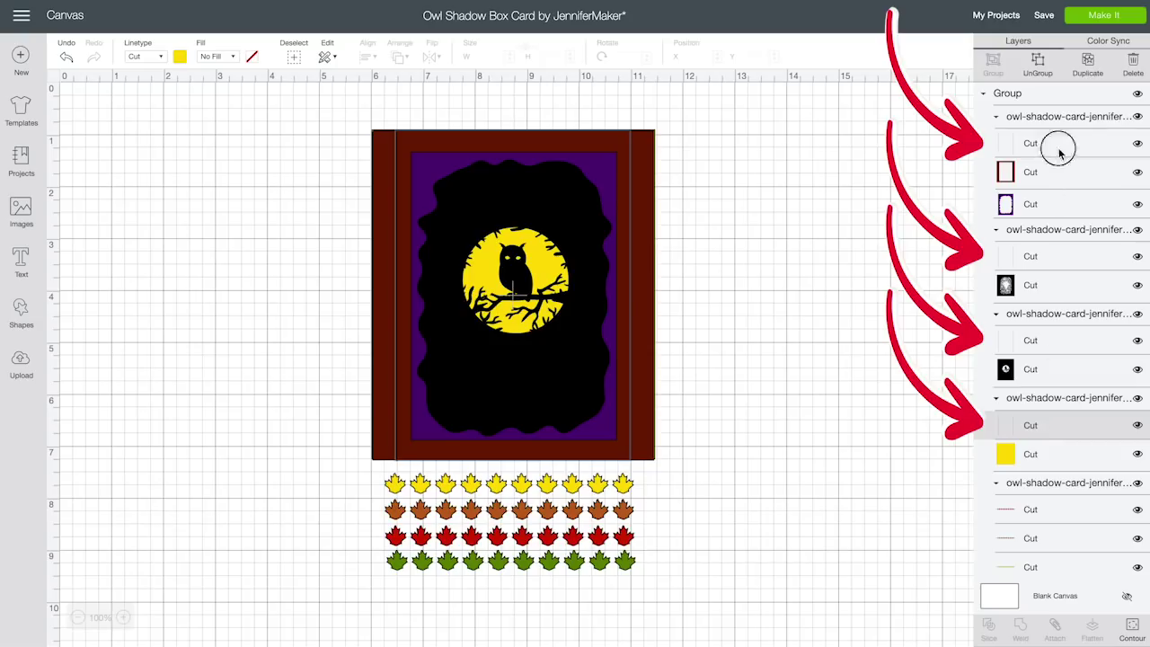
left_click(1024, 146)
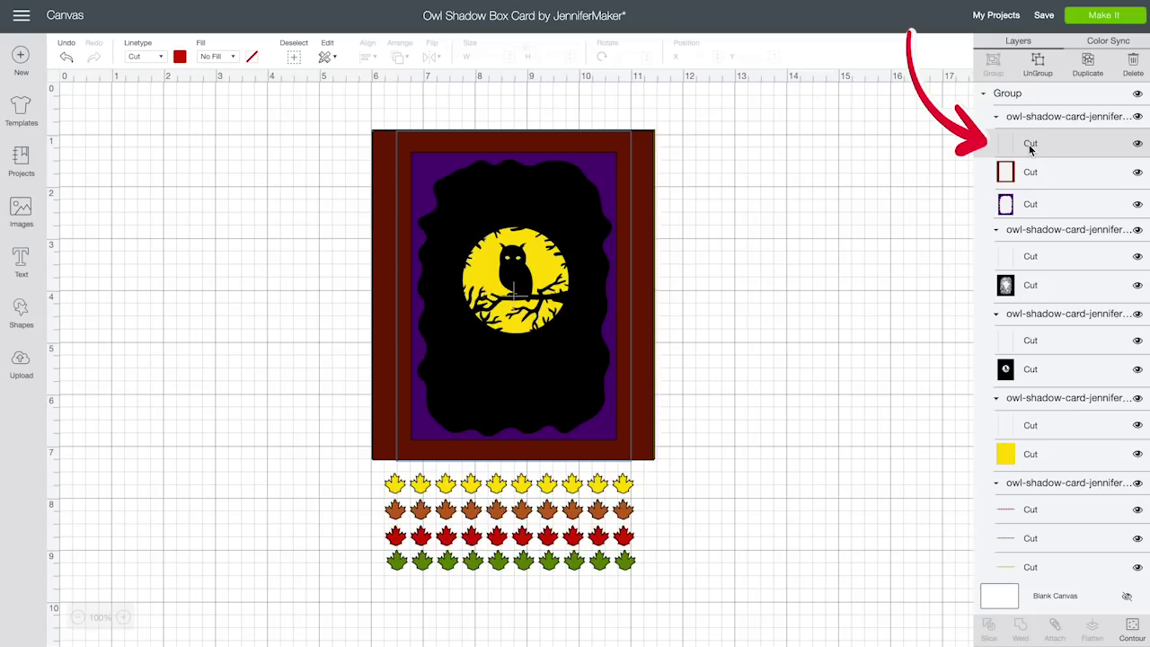
left_click(161, 58)
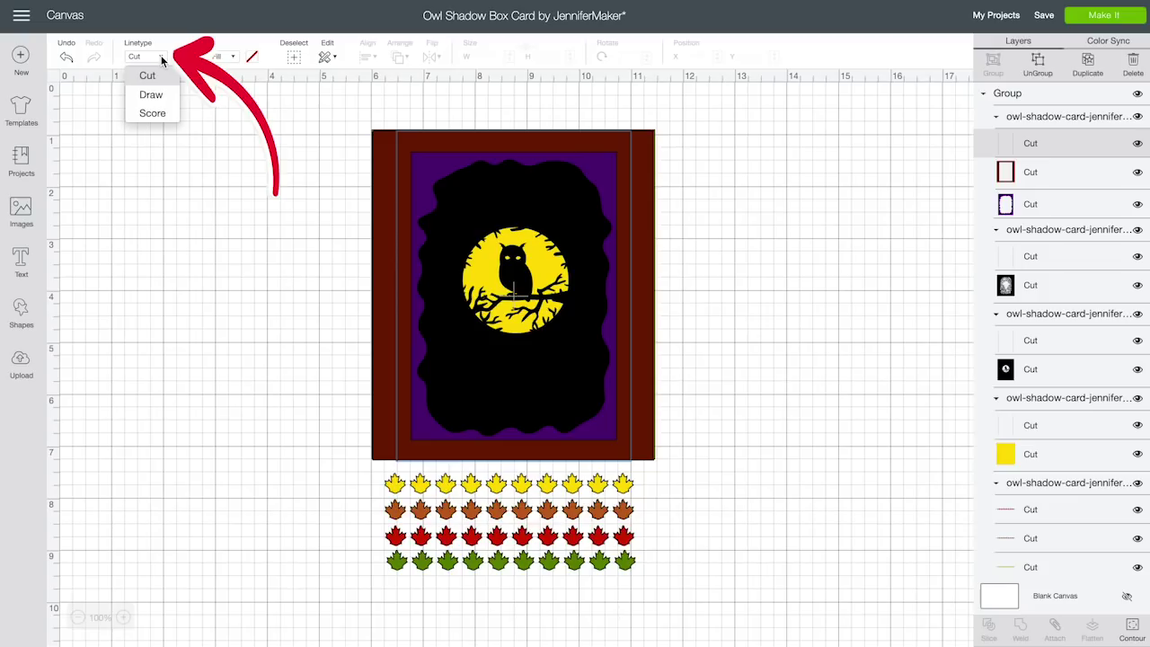
left_click(174, 116)
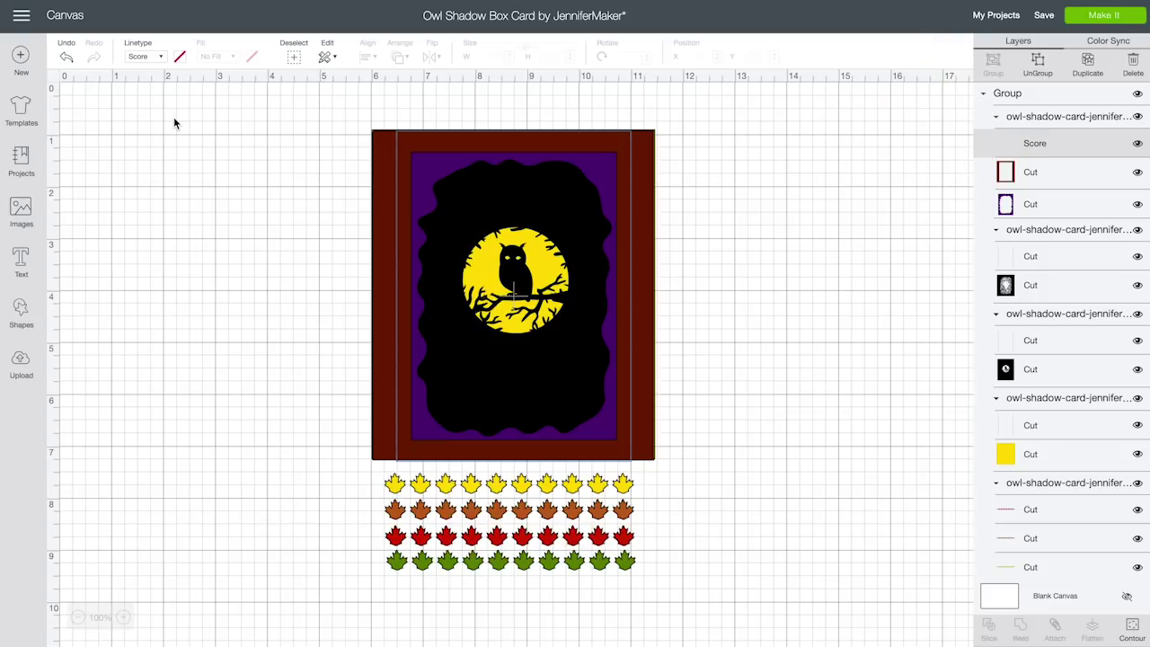
left_click(1047, 258)
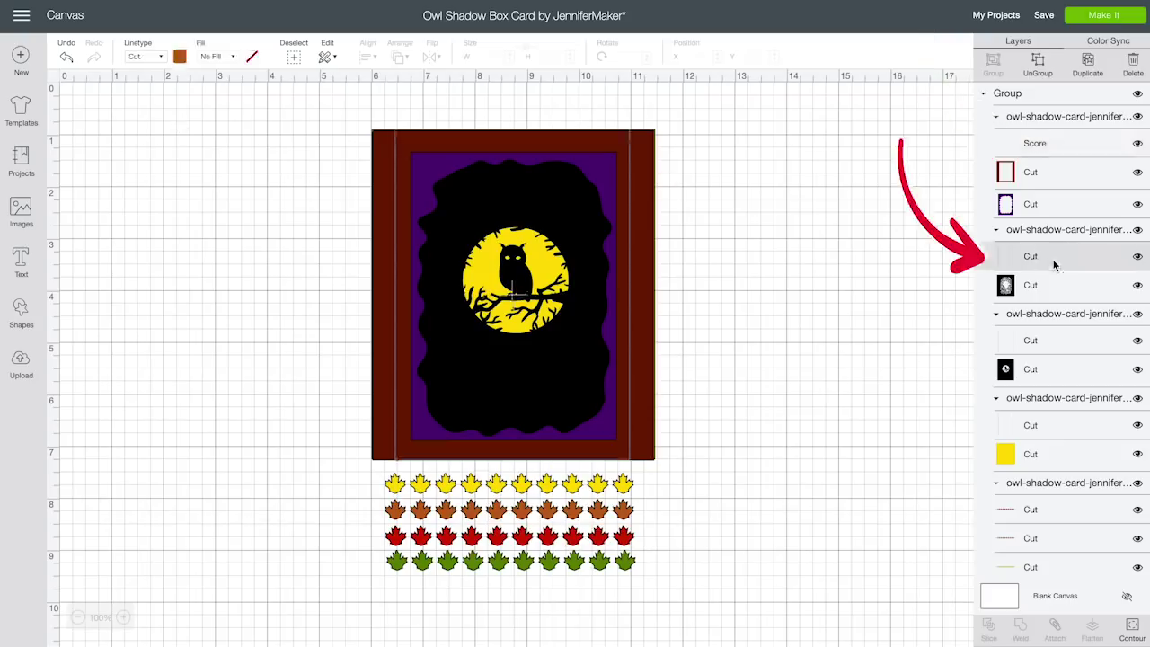
left_click(160, 55)
left_click(152, 113)
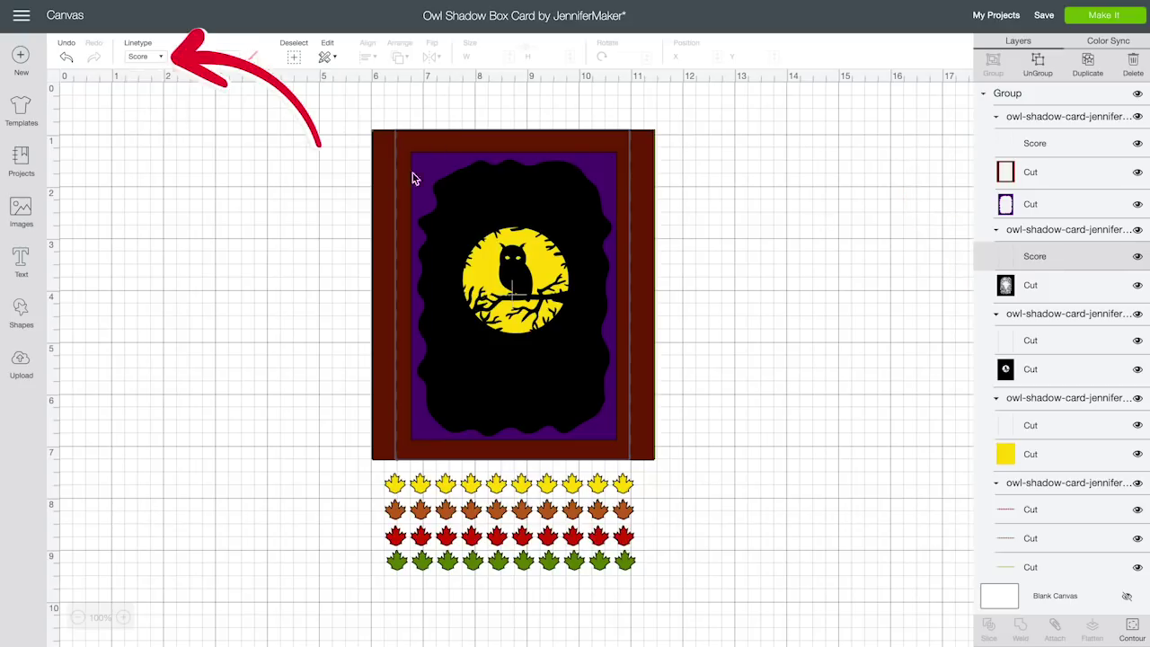
Change the linetype of the fold-line layers in the third and fourth card groups to Score
left_click(1067, 341)
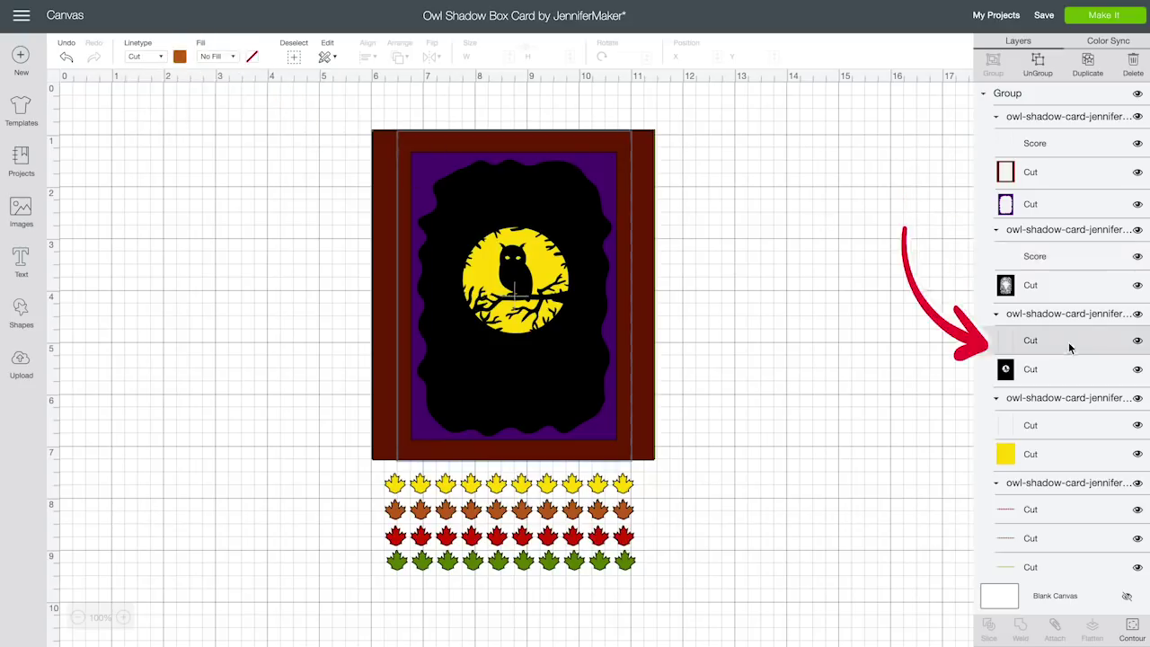
left_click(161, 54)
left_click(152, 114)
left_click(1086, 426)
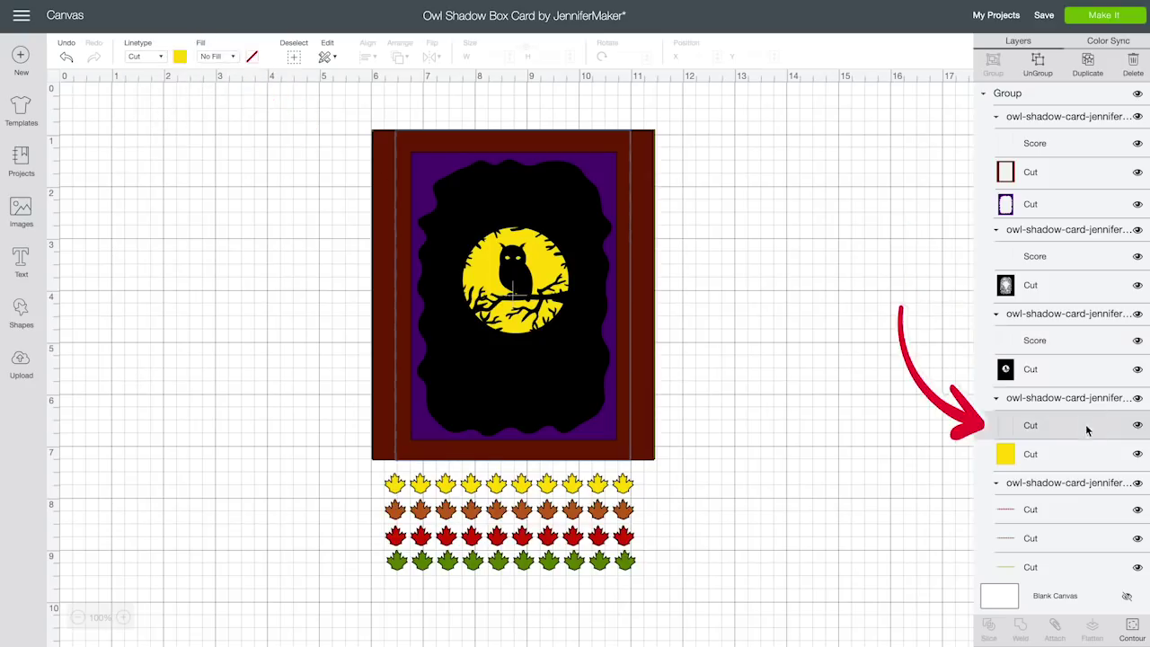
left_click(159, 55)
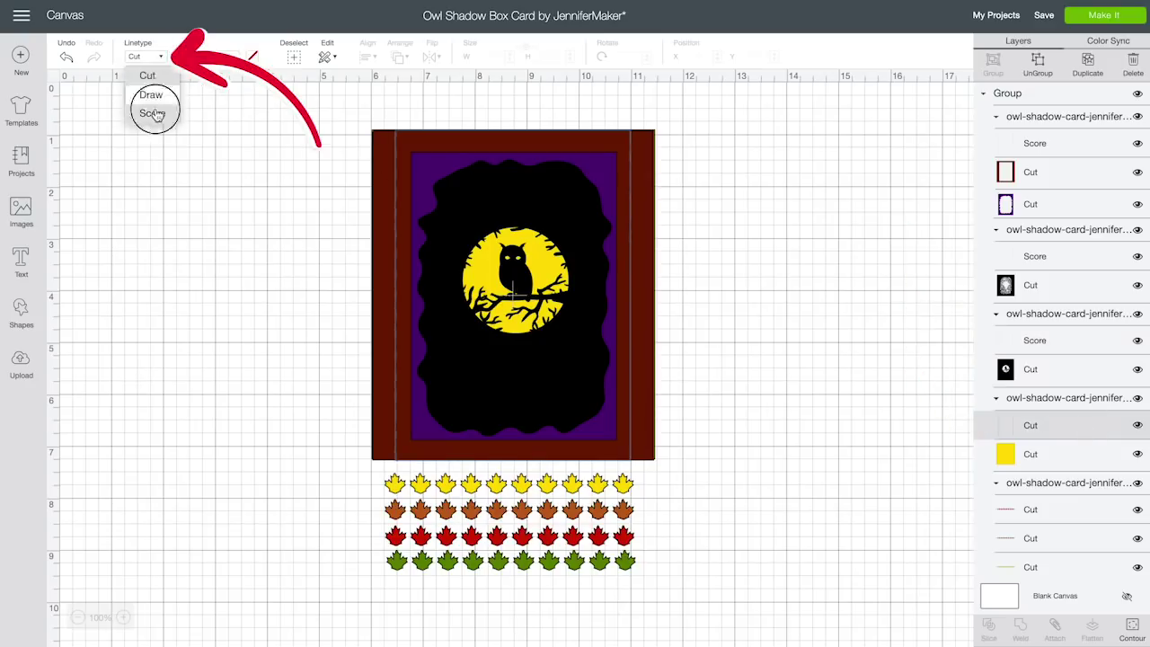
left_click(153, 114)
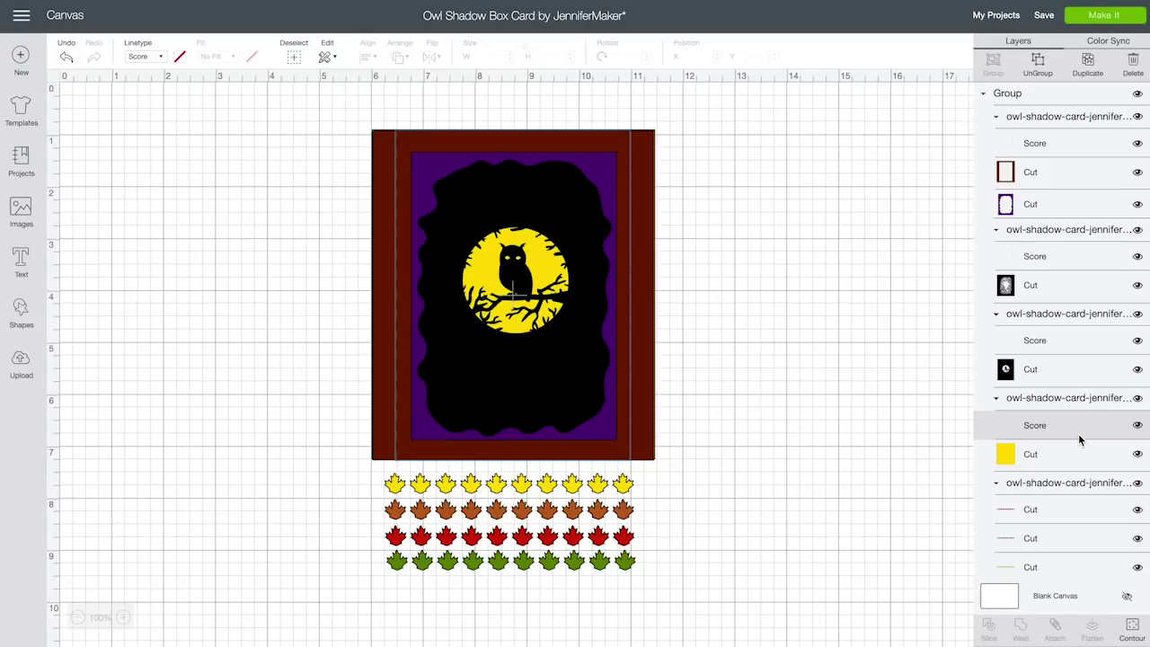
Hide the score-line layers of the card groups and show them again
left_click(1137, 425)
left_click(1138, 340)
left_click(1137, 256)
left_click(1128, 147)
left_click(1137, 256)
left_click(1137, 340)
left_click(1137, 425)
Recolor the outer frame layer with the olive green material color and replace it with the dark green swatch
left_click(1069, 175)
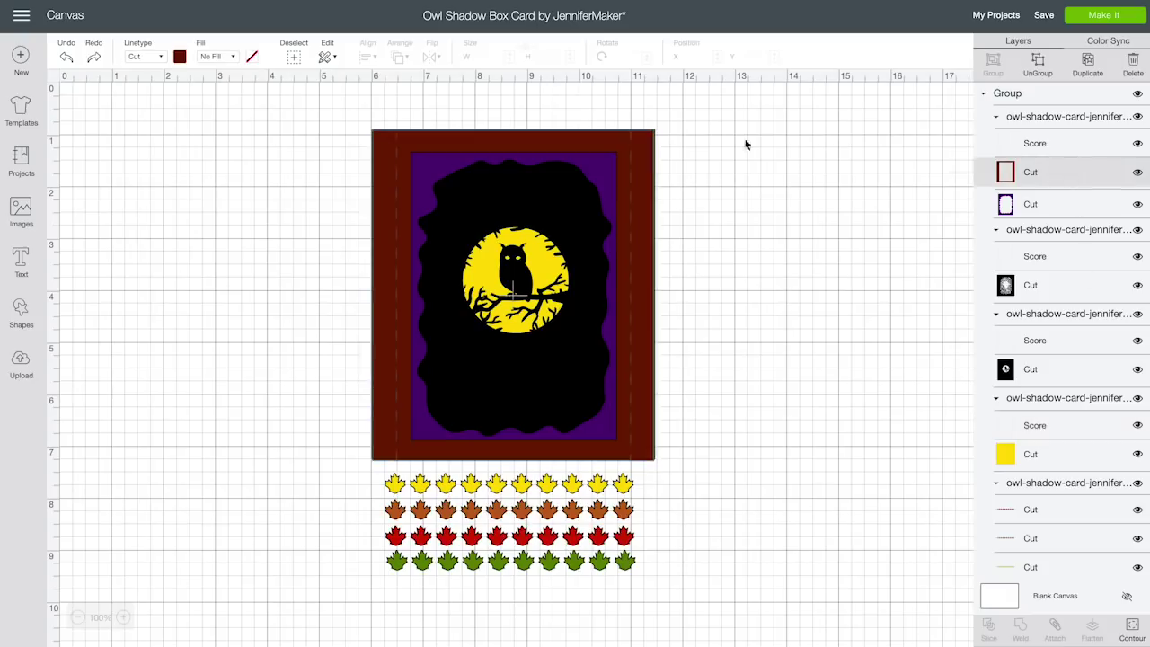
left_click(179, 57)
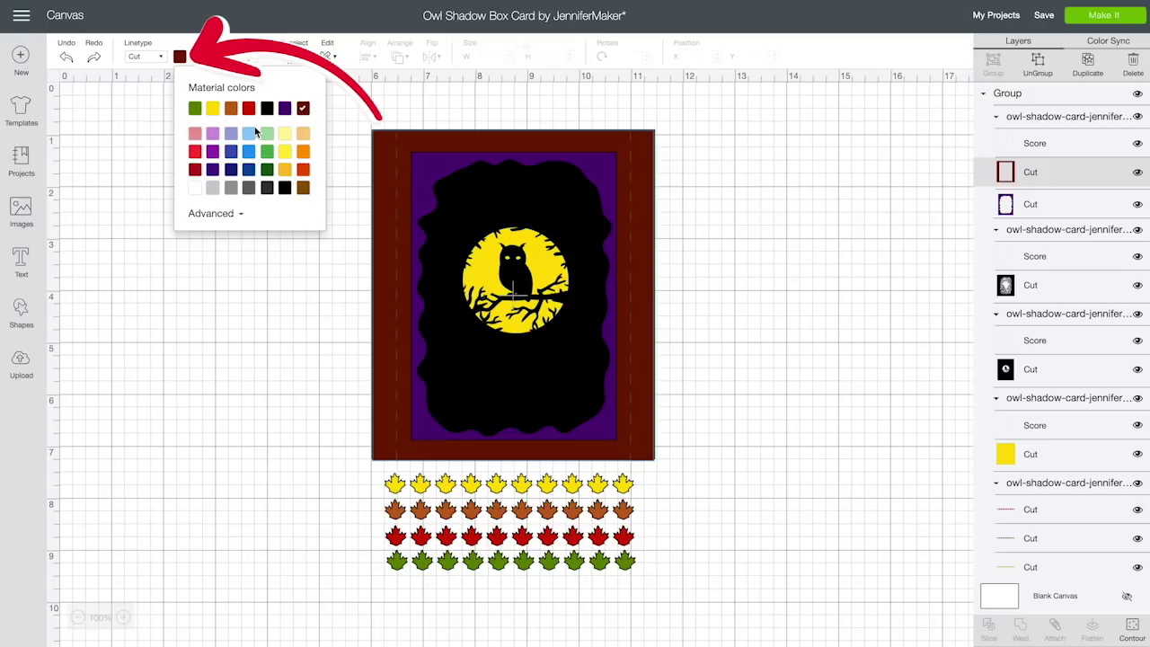
left_click(197, 112)
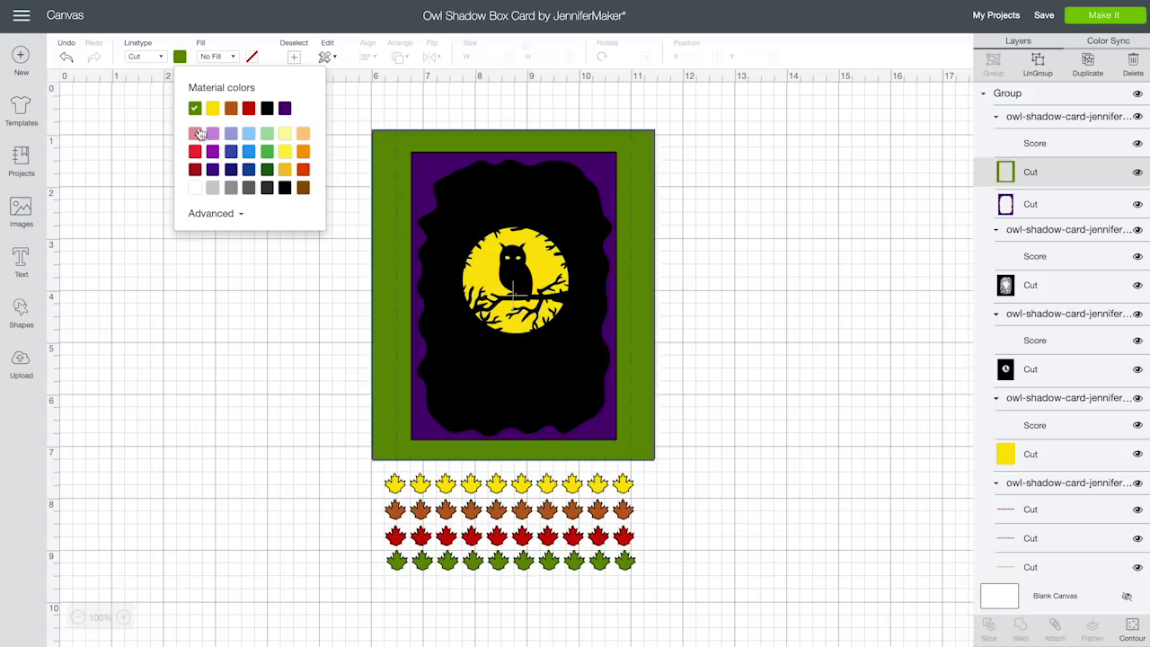
left_click(267, 171)
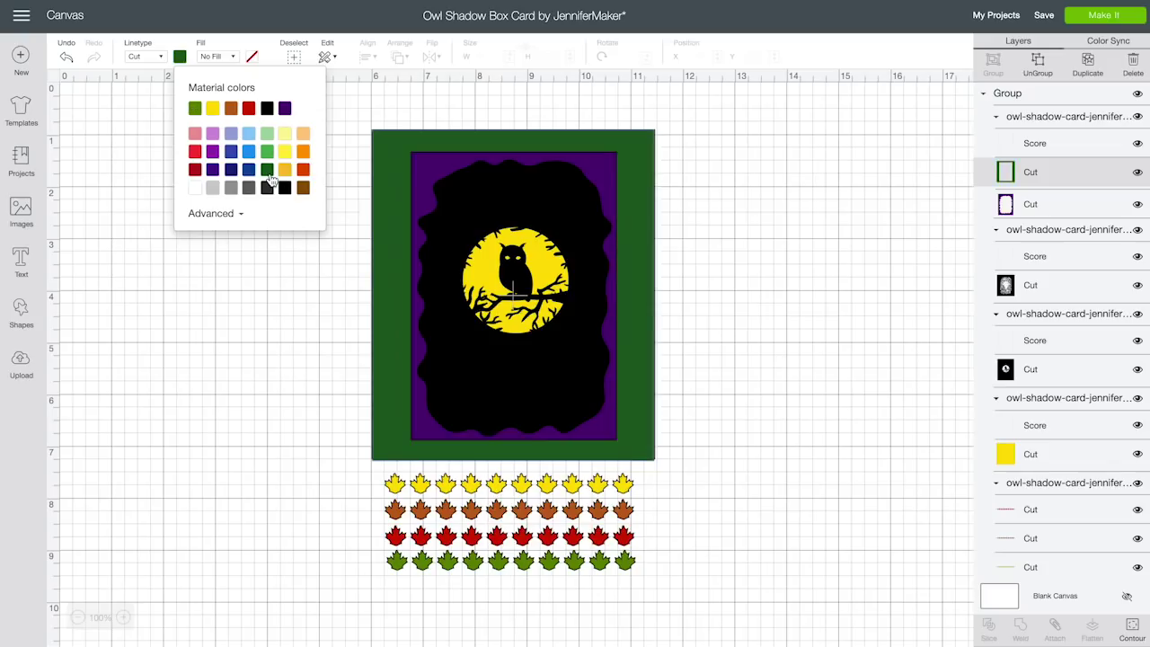
Try a custom light green, #68A91E, on the outer frame layer using the advanced color options
left_click(240, 218)
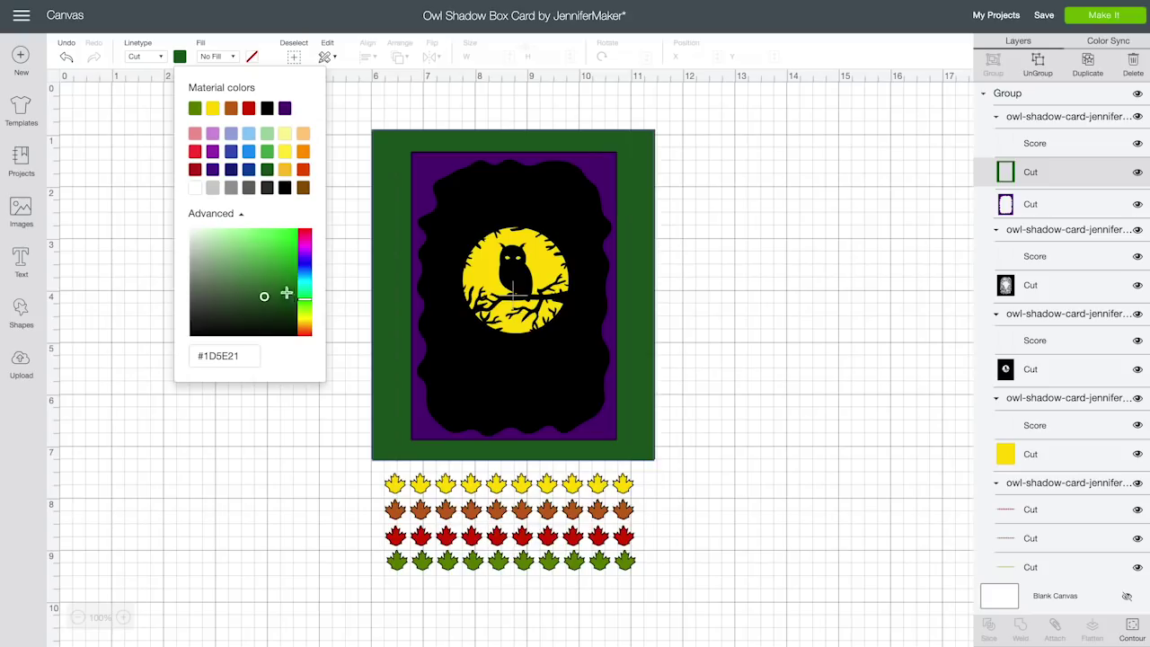
left_click(277, 264)
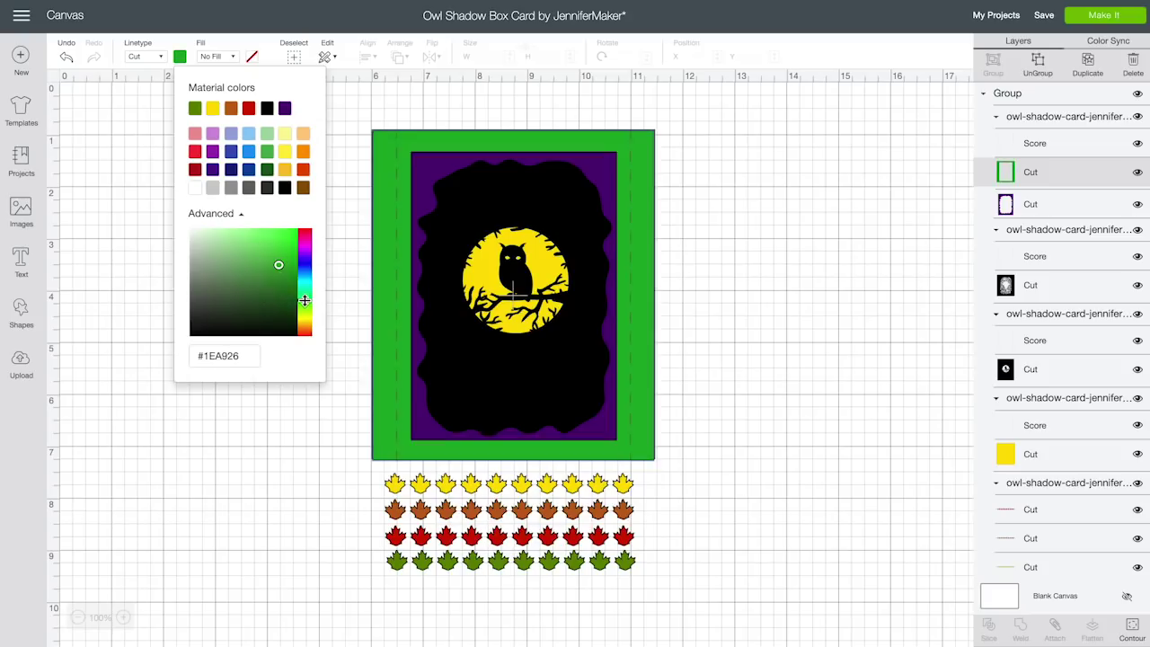
left_click_drag(304, 306, 303, 311)
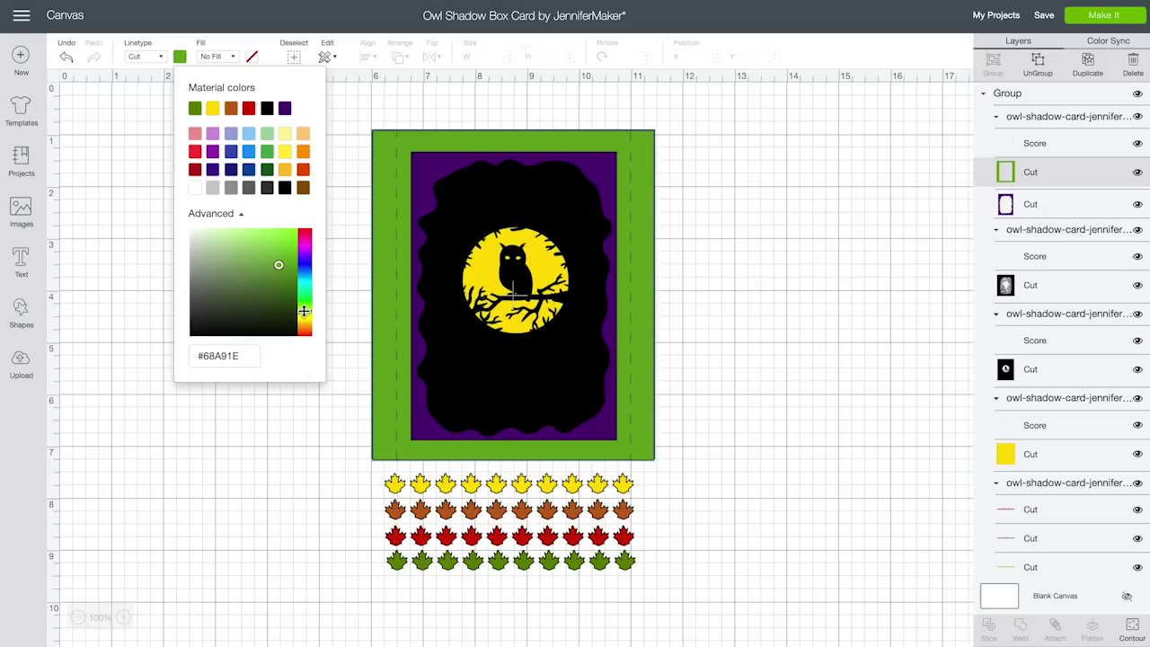
Recolor the outer frame layer with the red material color, switch it to the dark red swatch, and deselect it
left_click(249, 108)
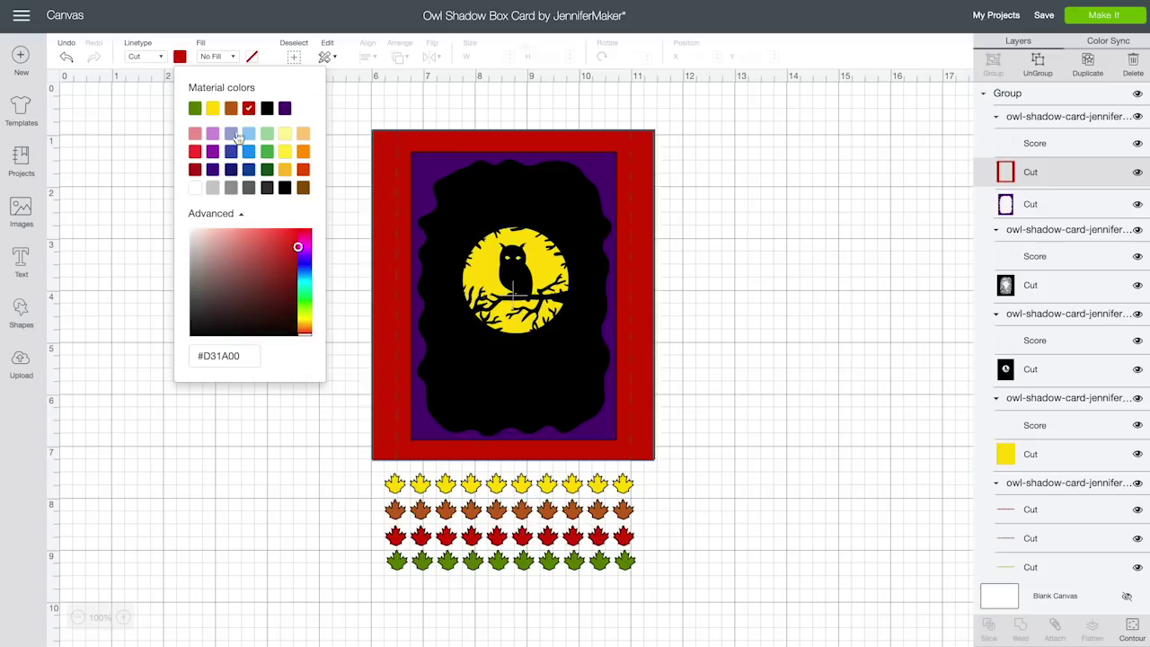
left_click(195, 169)
left_click(162, 193)
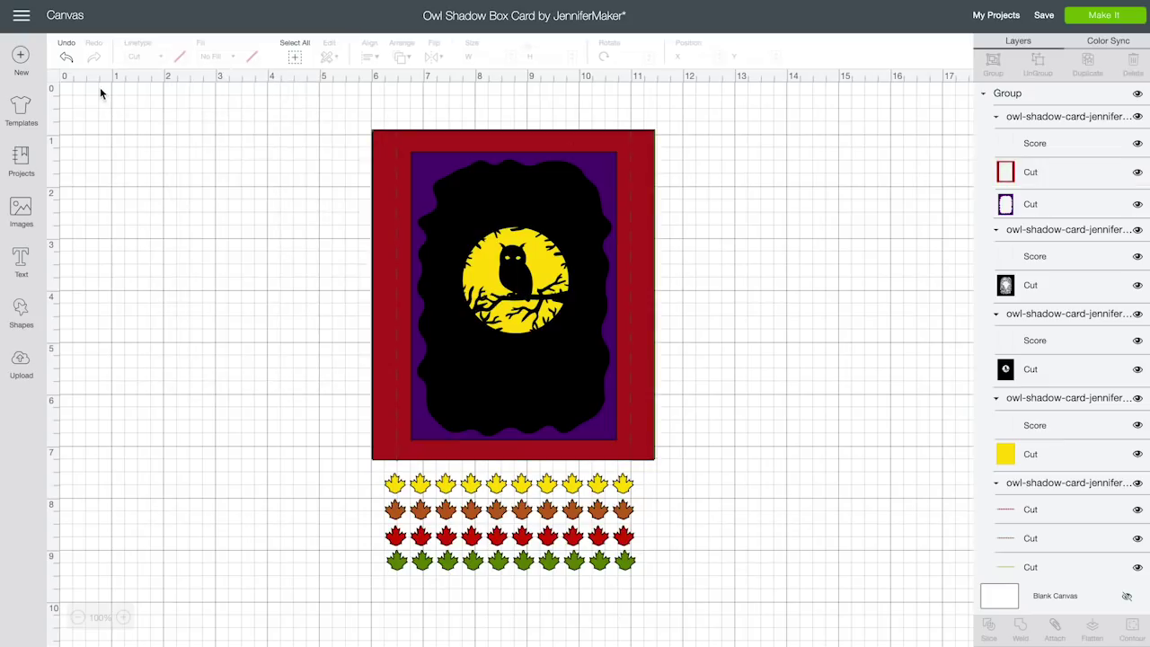
Hide the outer frame layer, and undo and redo that change twice
left_click(1137, 172)
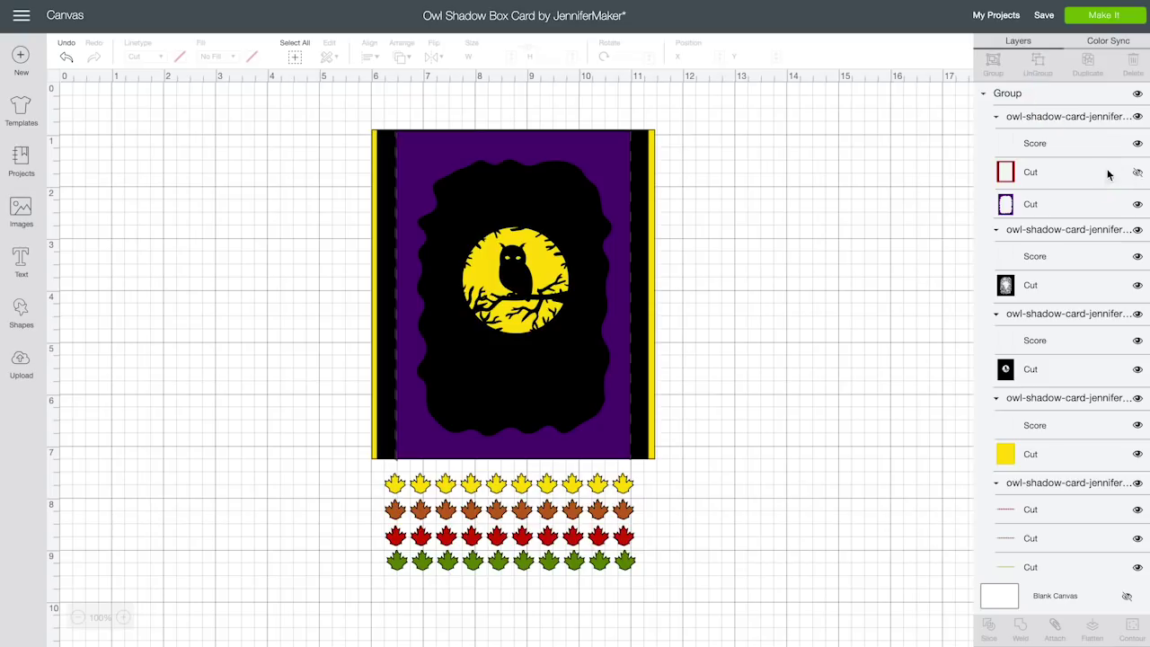
left_click(67, 60)
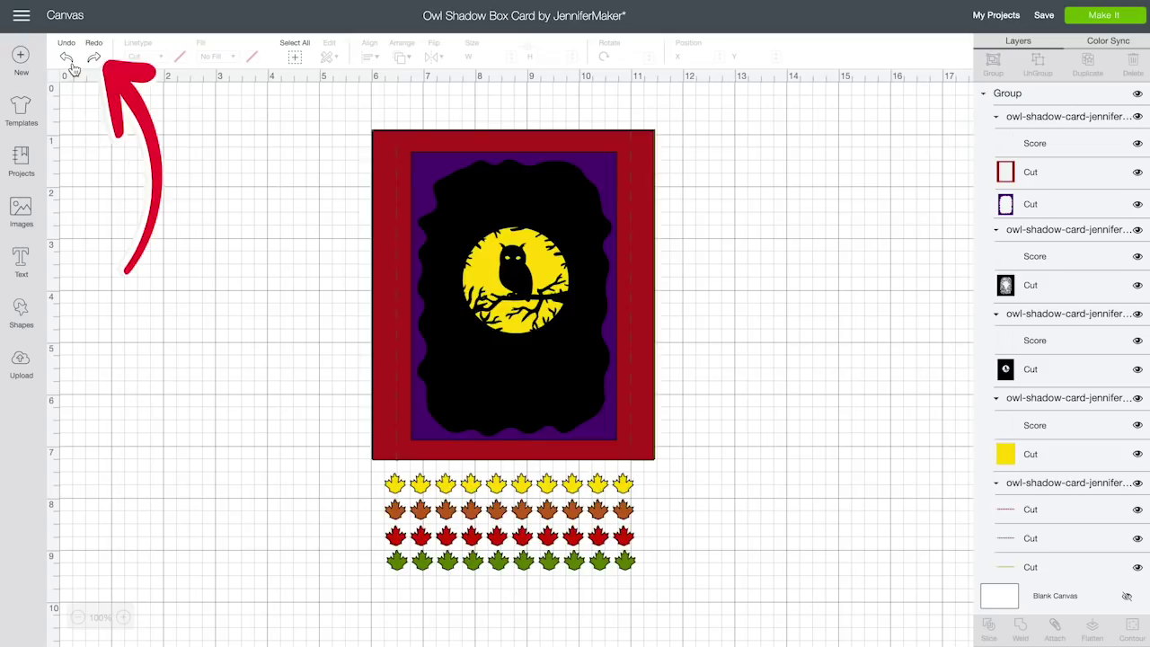
left_click(94, 61)
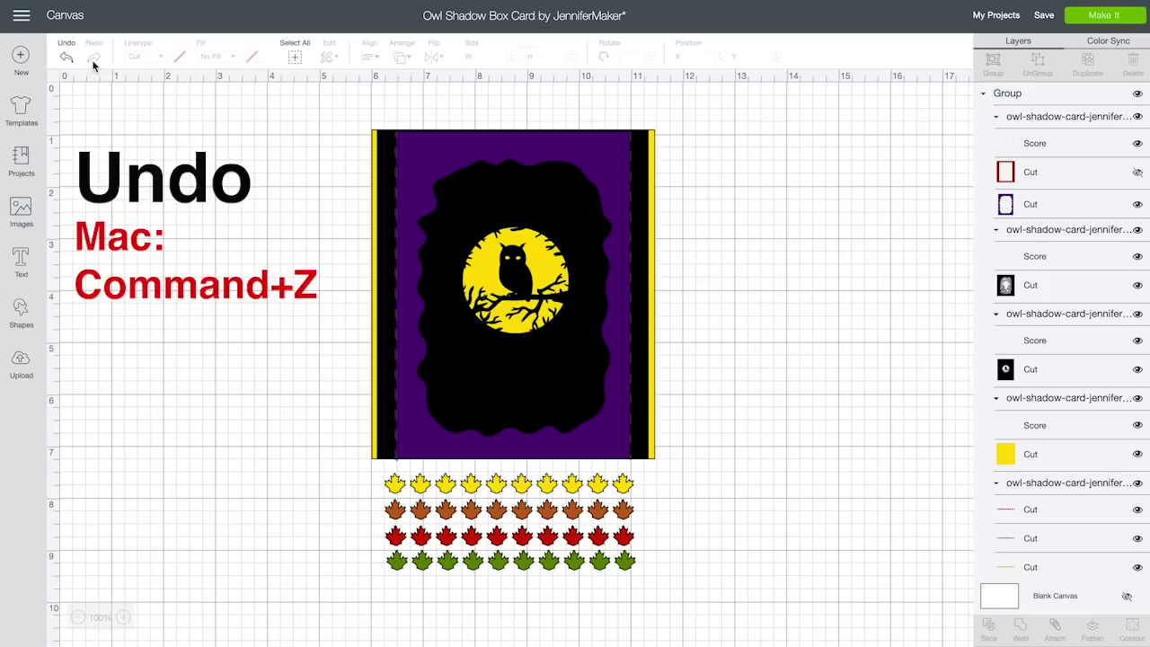
key("super+z")
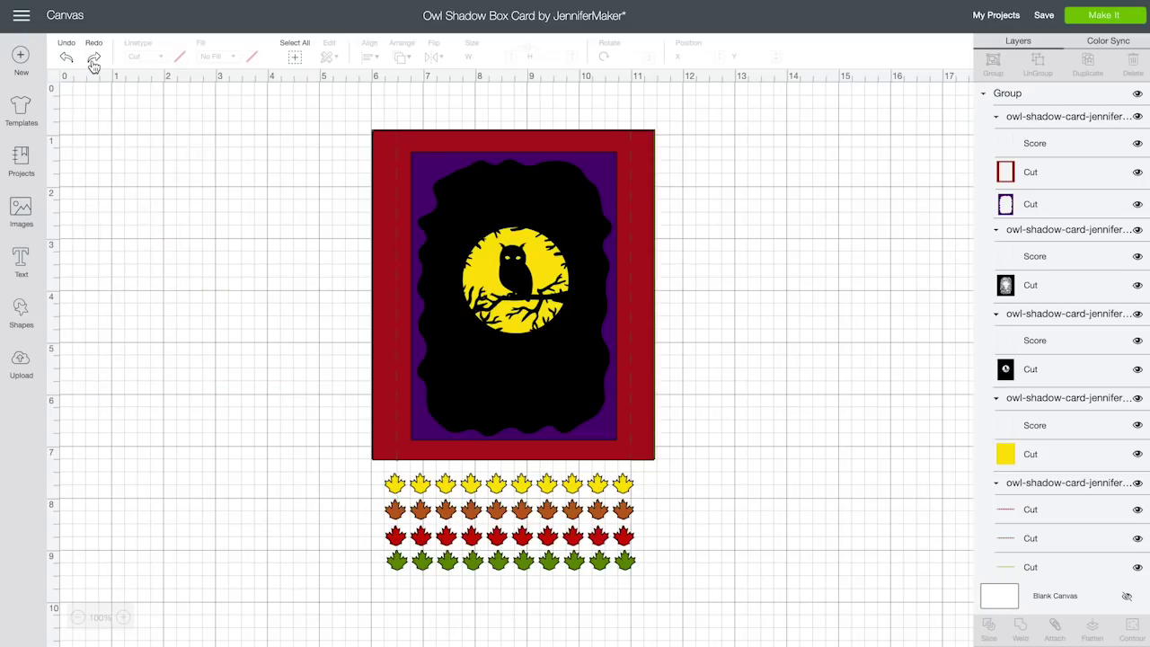
left_click(93, 60)
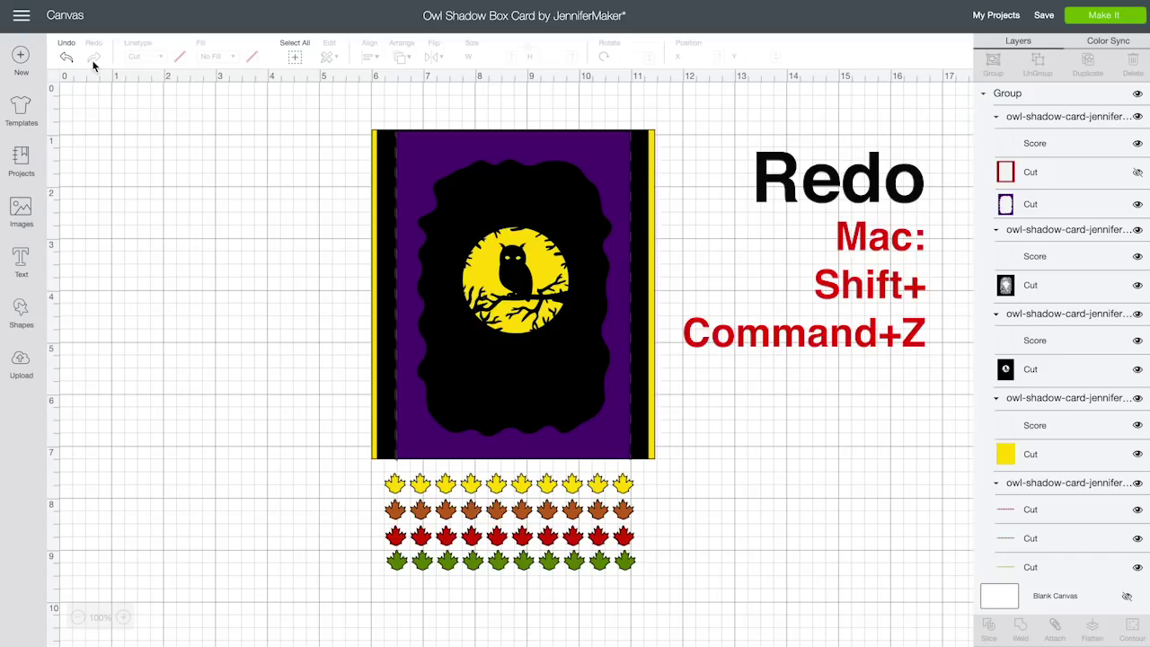
Undo the last hiding of the outer frame layer, and ungroup the whole card design
key("ctrl+z")
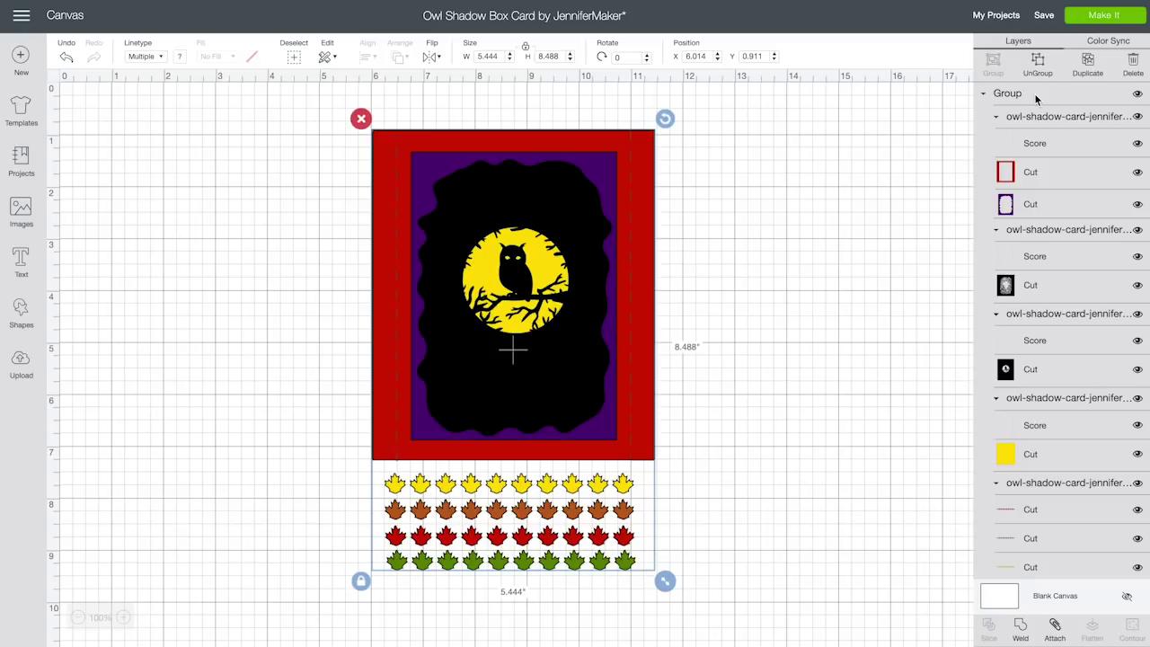
left_click(983, 96)
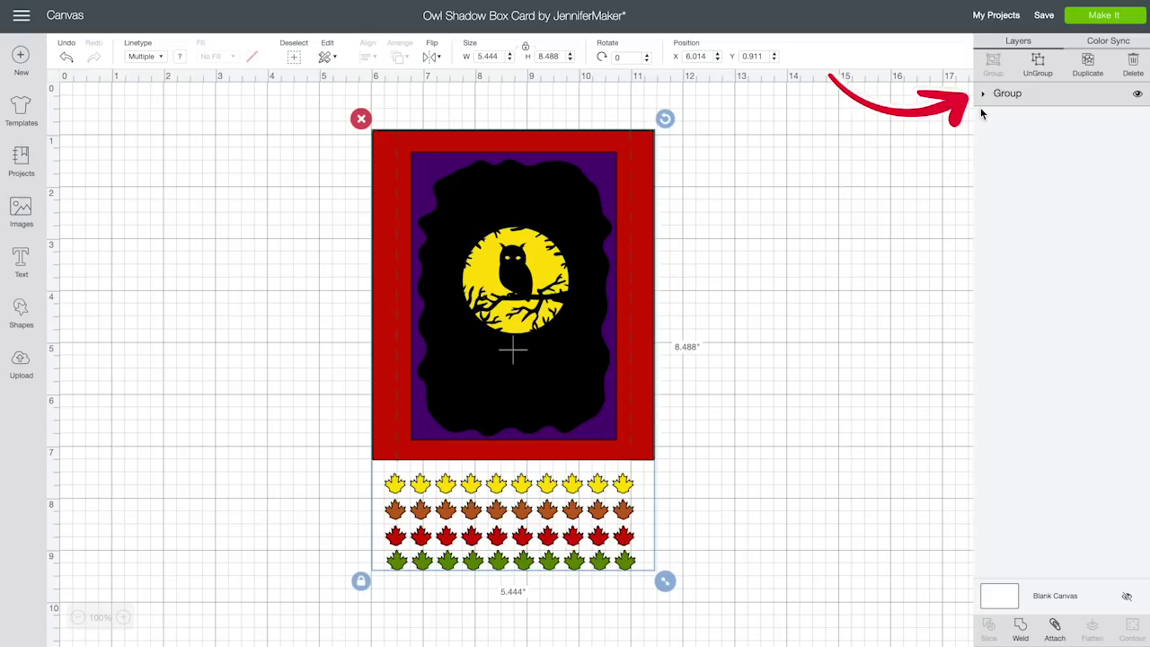
left_click(983, 99)
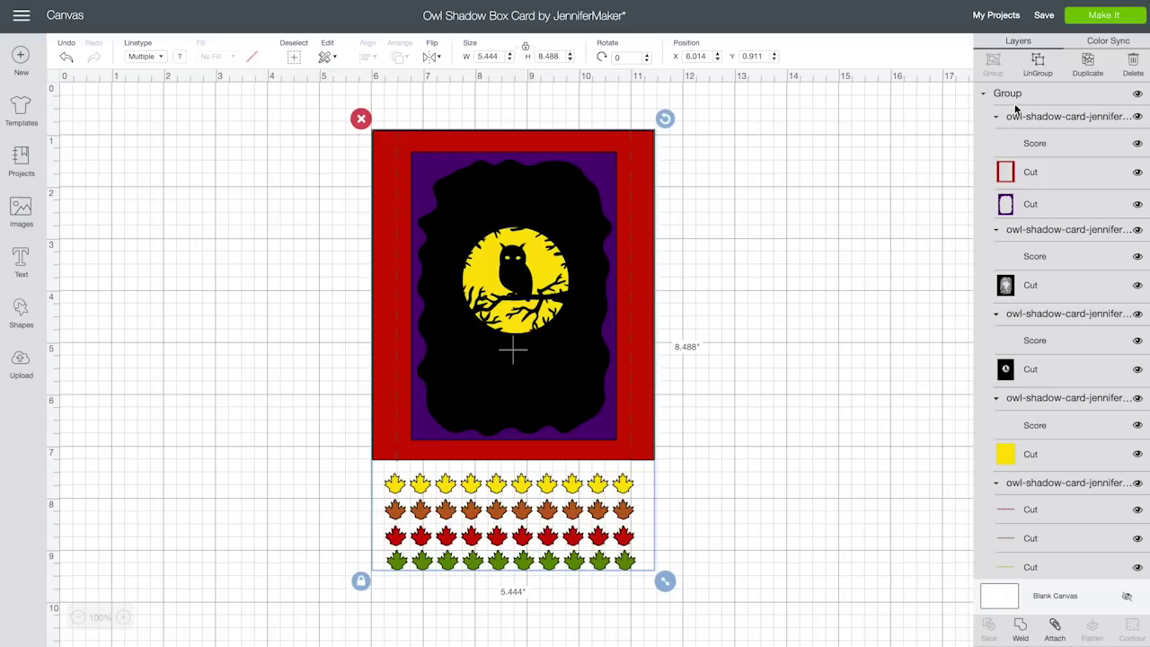
left_click(1038, 64)
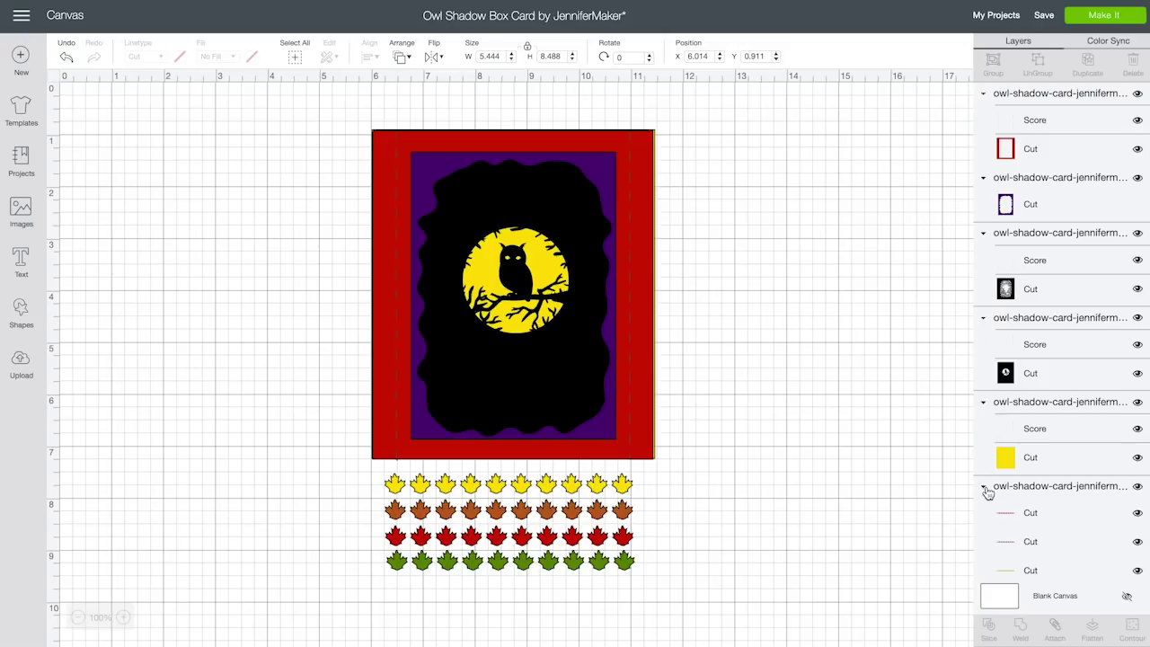
Try ungrouping the outer frame's score lines from its cut layer, and undo that ungrouping
left_click(1021, 93)
left_click(1039, 61)
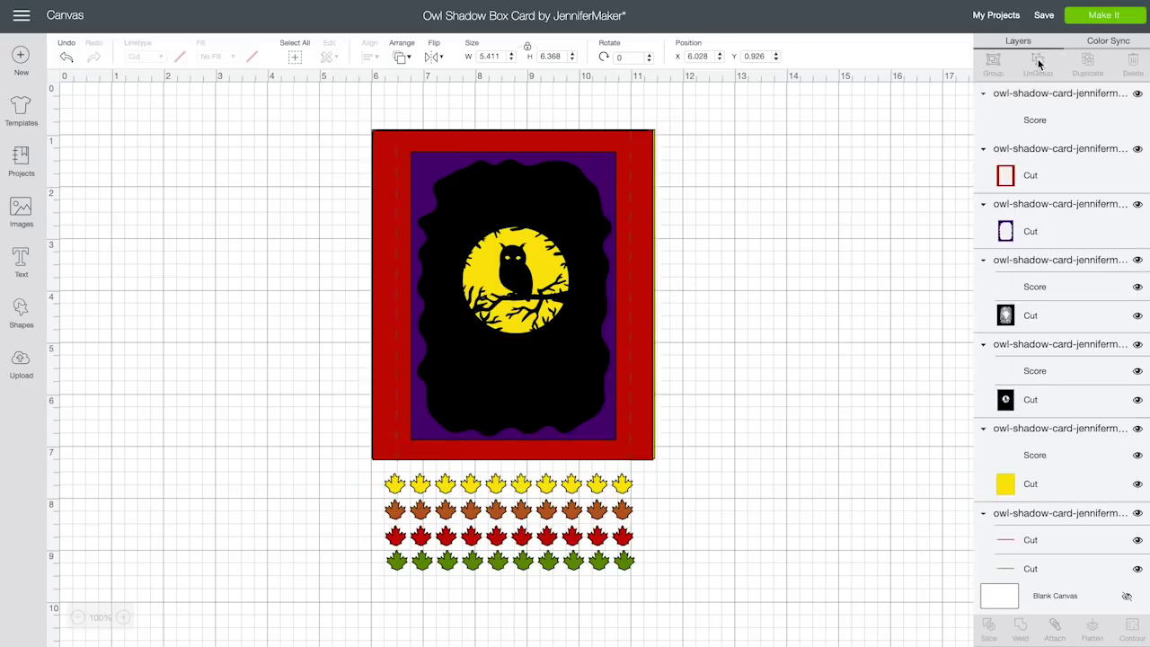
left_click(66, 56)
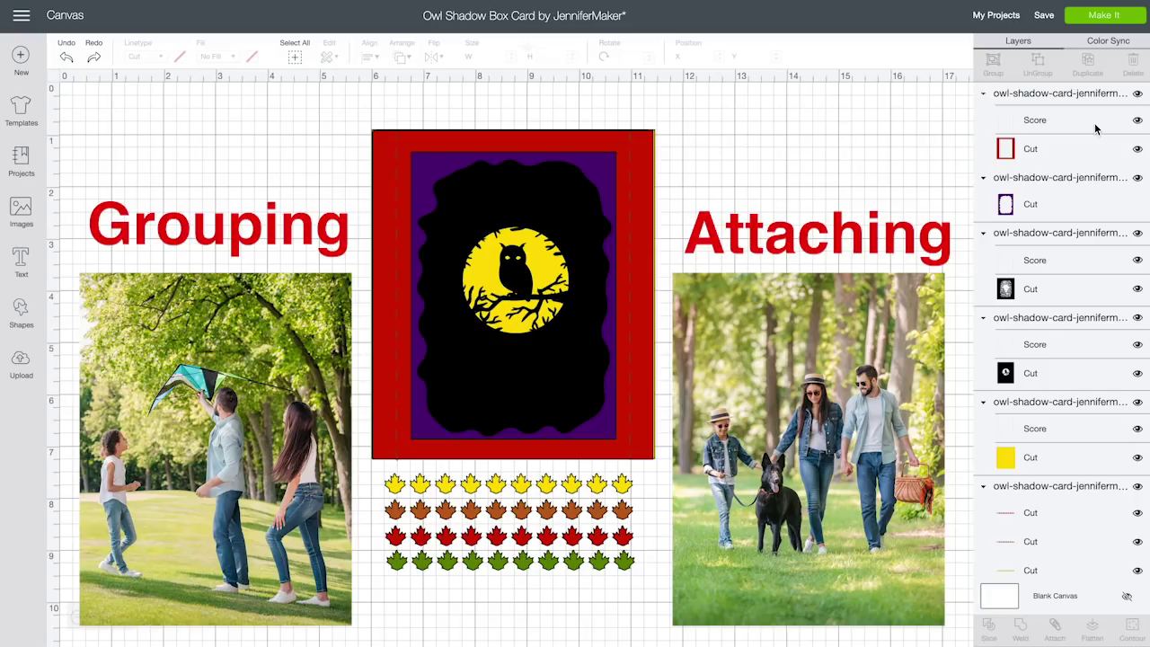
Attach the red outer frame's score lines to its cut layer, detach them, and attach them again
left_click(1095, 128)
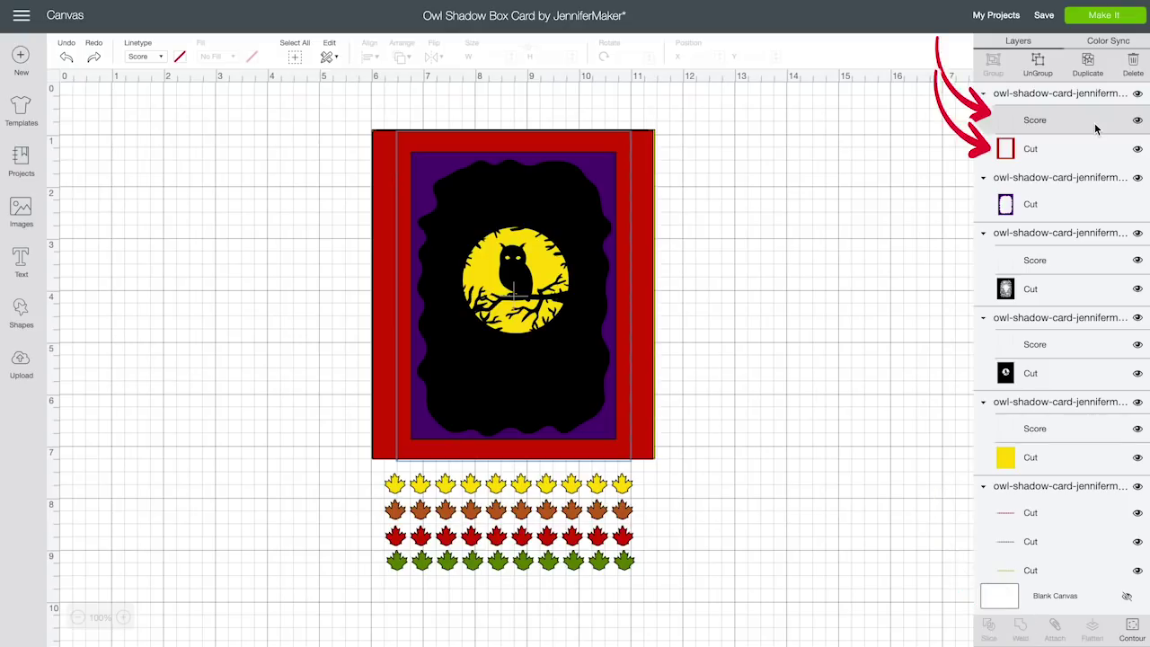
left_click(1080, 153, "shift")
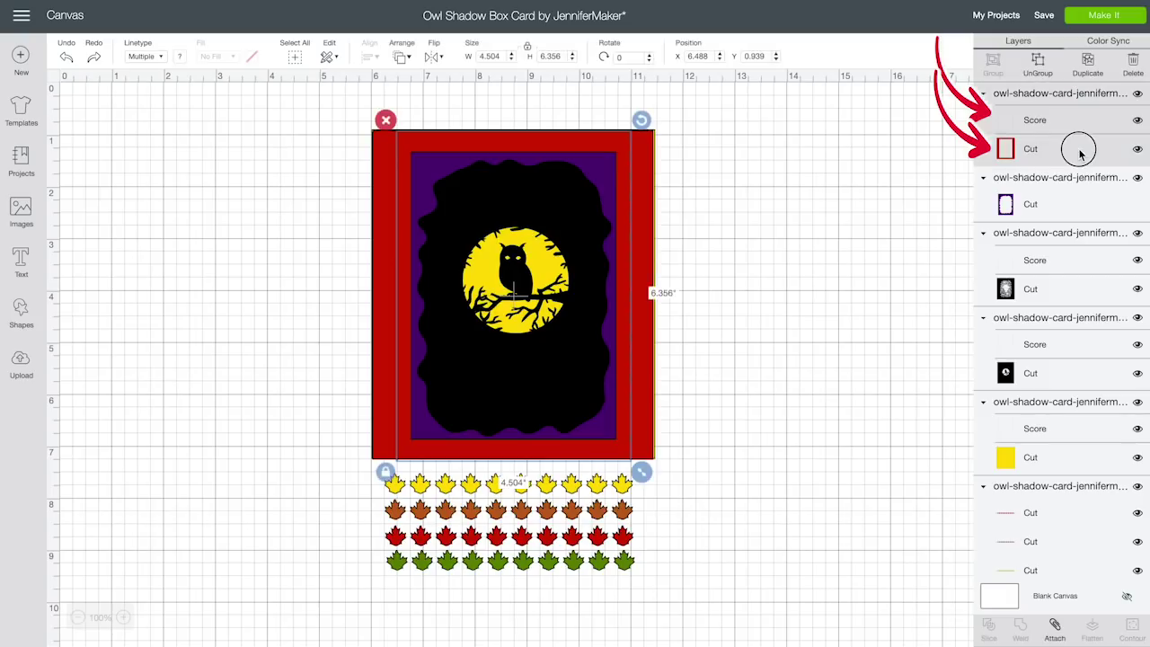
left_click(1080, 153)
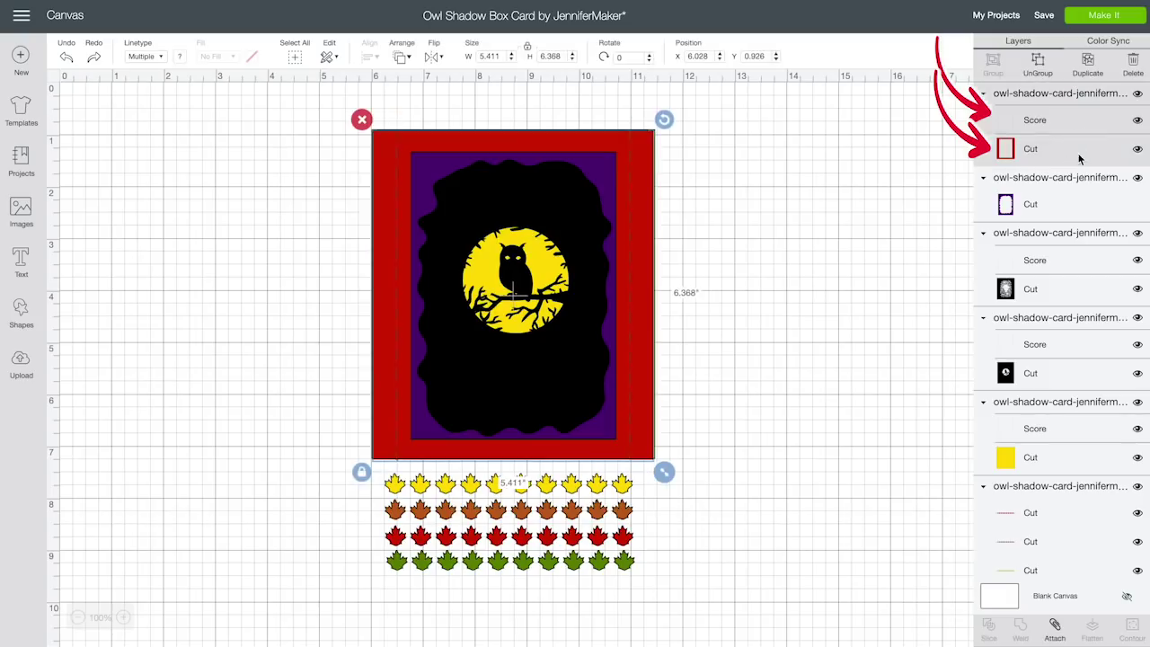
left_click(1056, 629)
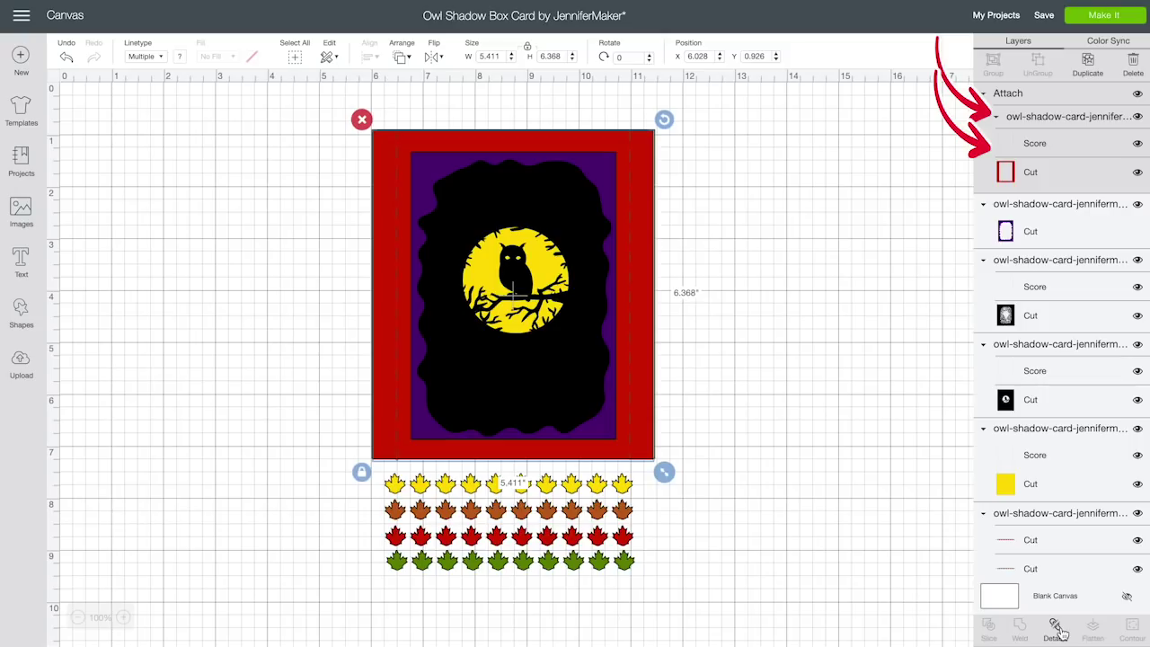
left_click(1058, 629)
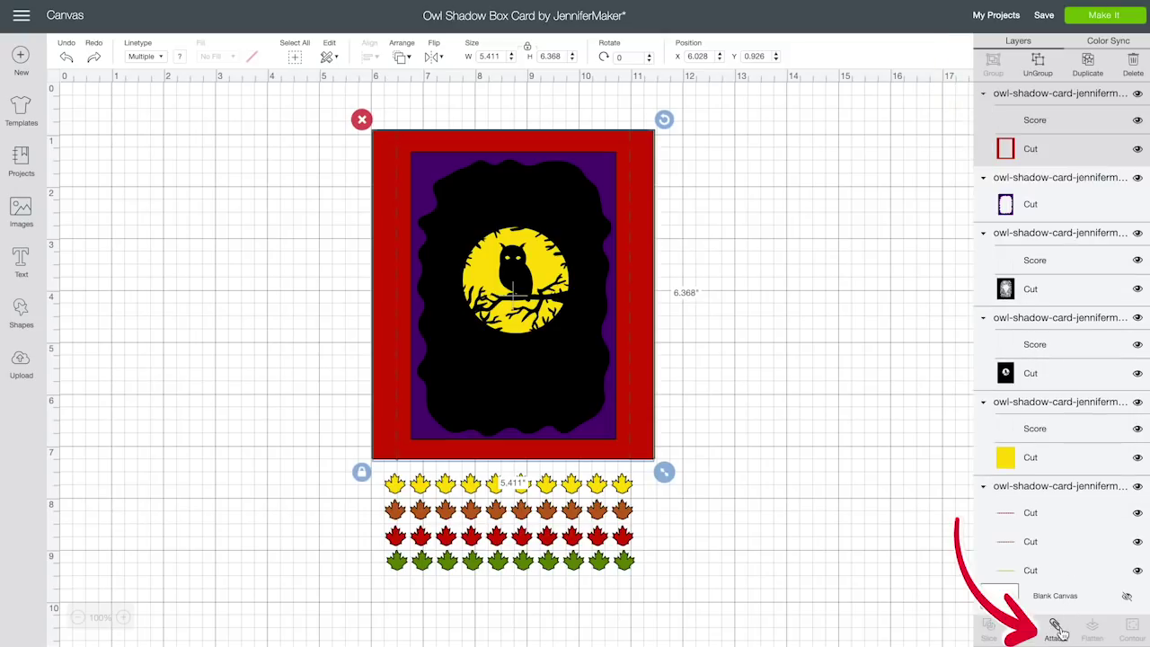
left_click(1058, 630)
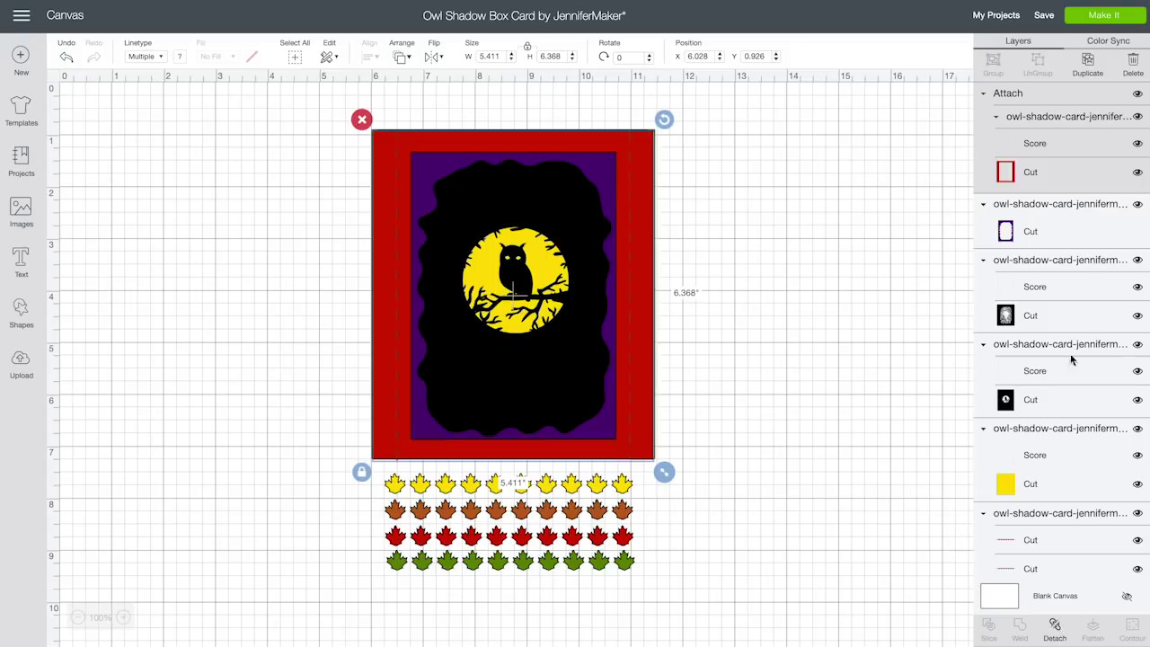
Attach the score lines to the matching cut layer on the black branches piece and on the black owl piece, each separately
left_click(1072, 286)
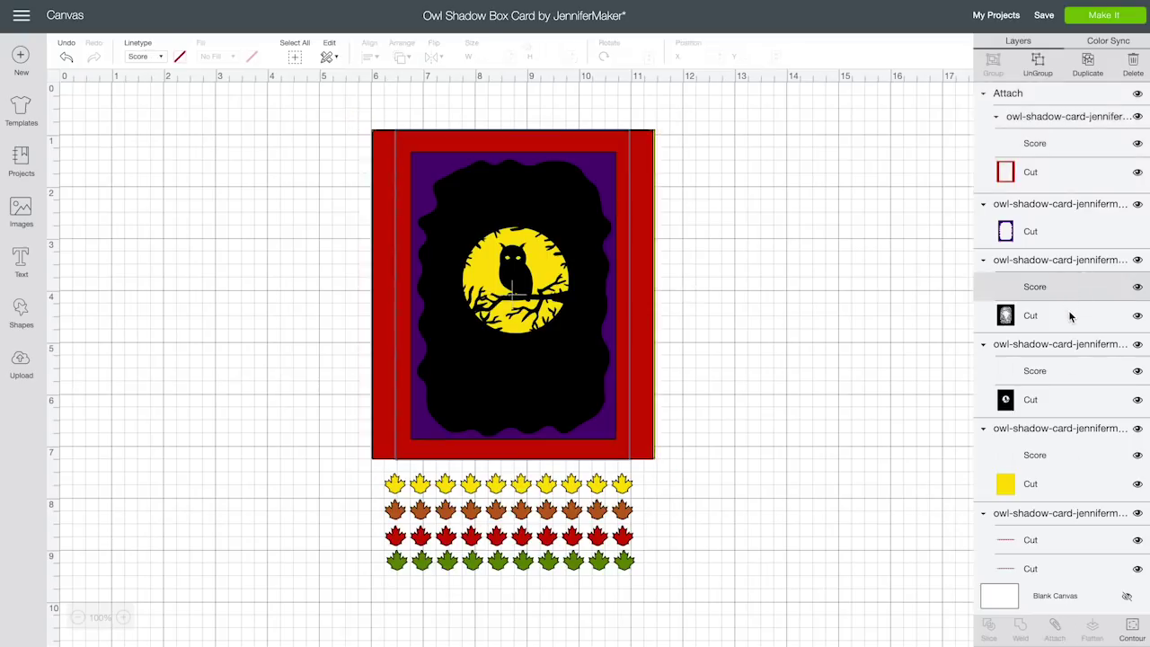
left_click(1069, 316, "shift")
left_click(1055, 624)
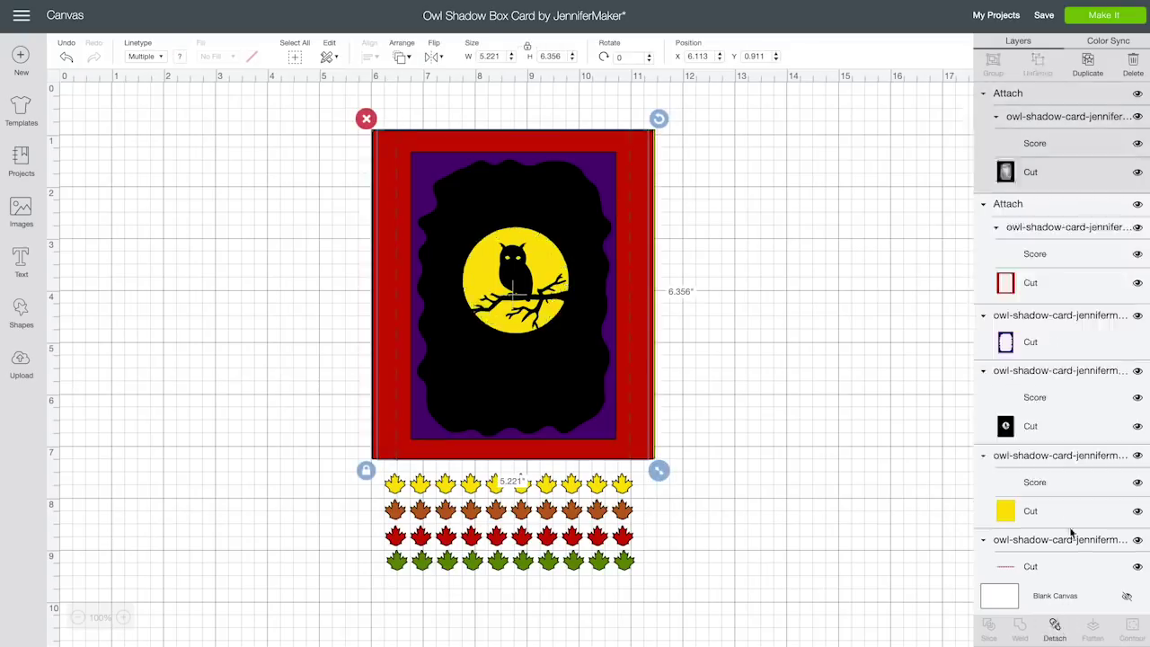
left_click(1061, 397)
left_click(1060, 416, "shift")
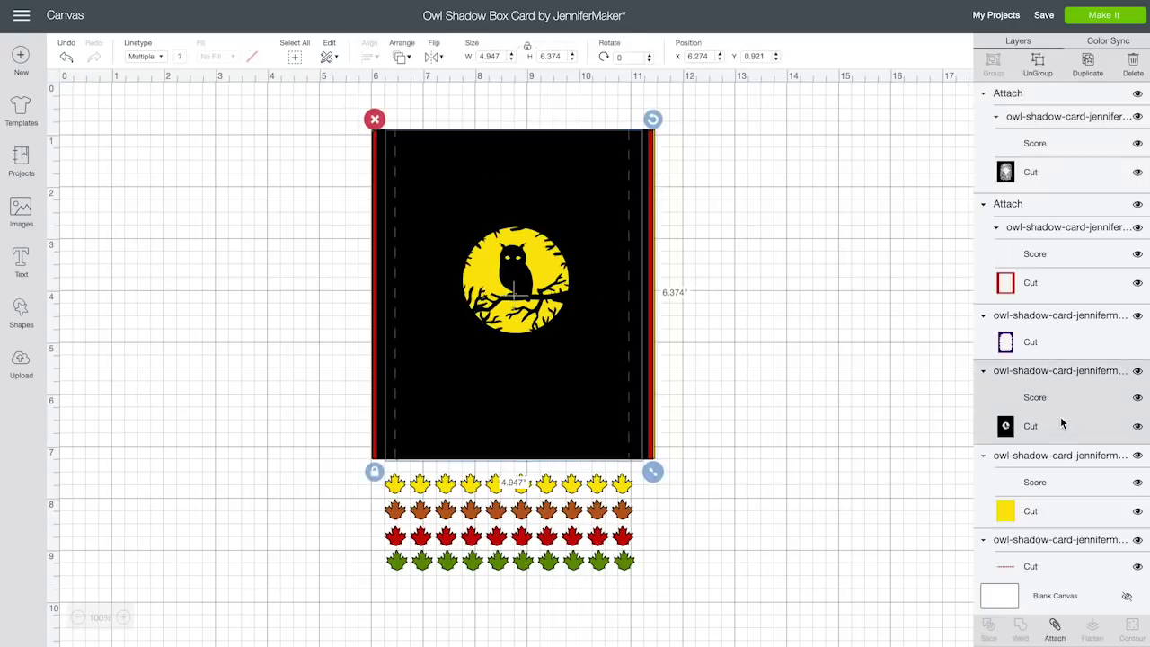
left_click(1055, 625)
Attach the yellow background piece's score lines to its cut layer
left_click(1061, 522)
left_click(1058, 540, "shift")
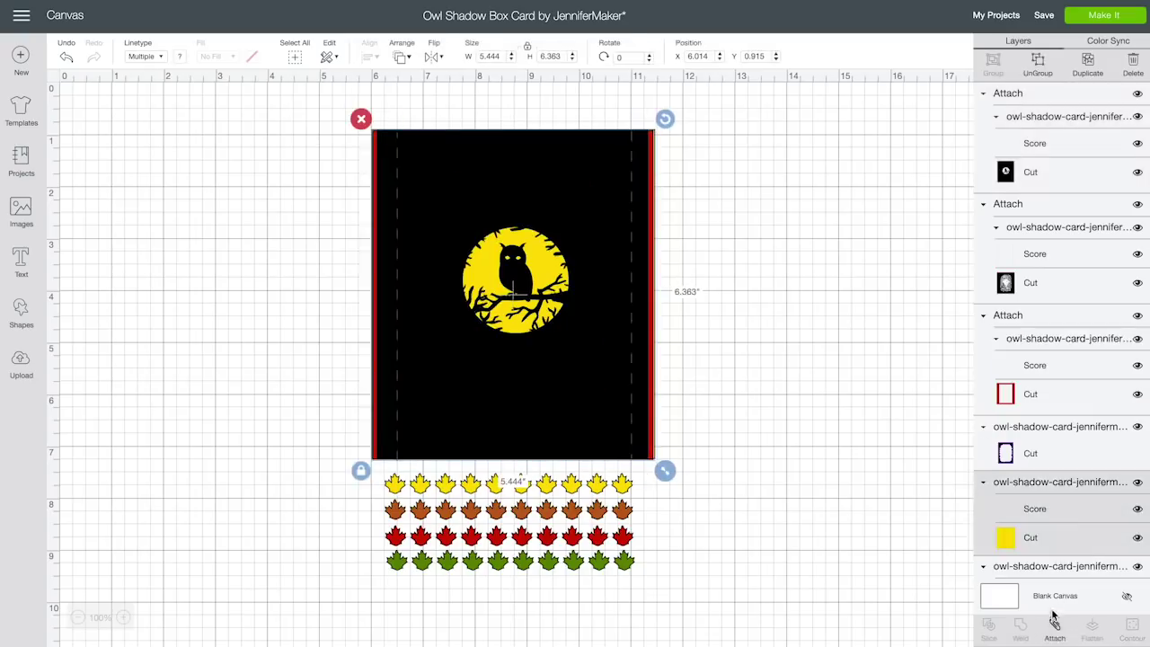
left_click(1055, 624)
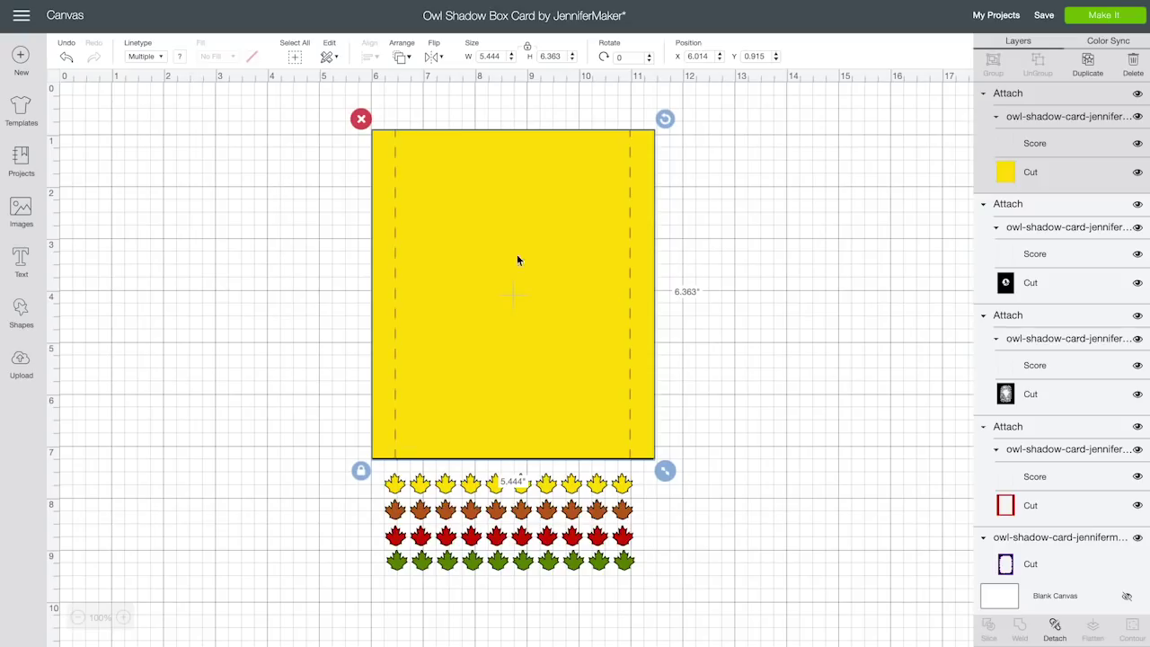
Spread the yellow background, owl, branches and red frame pieces apart on the canvas, and undo all of these moves
left_click_drag(437, 214, 739, 216)
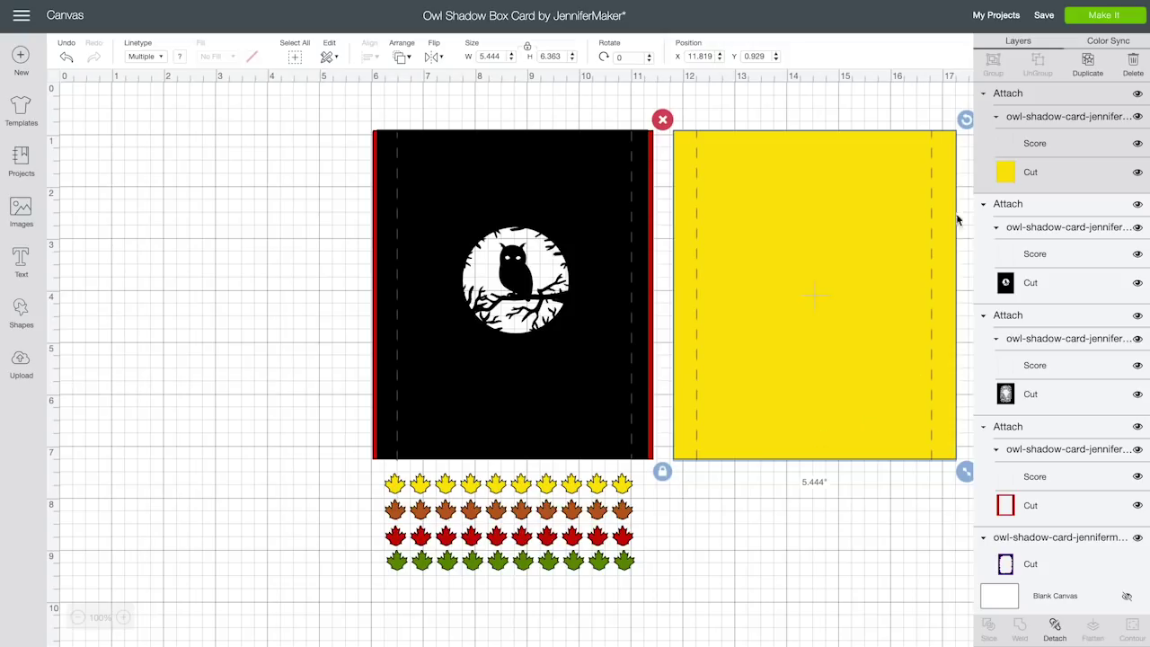
left_click_drag(599, 248, 308, 241)
left_click_drag(611, 152, 314, 504)
left_click_drag(412, 146, 713, 492)
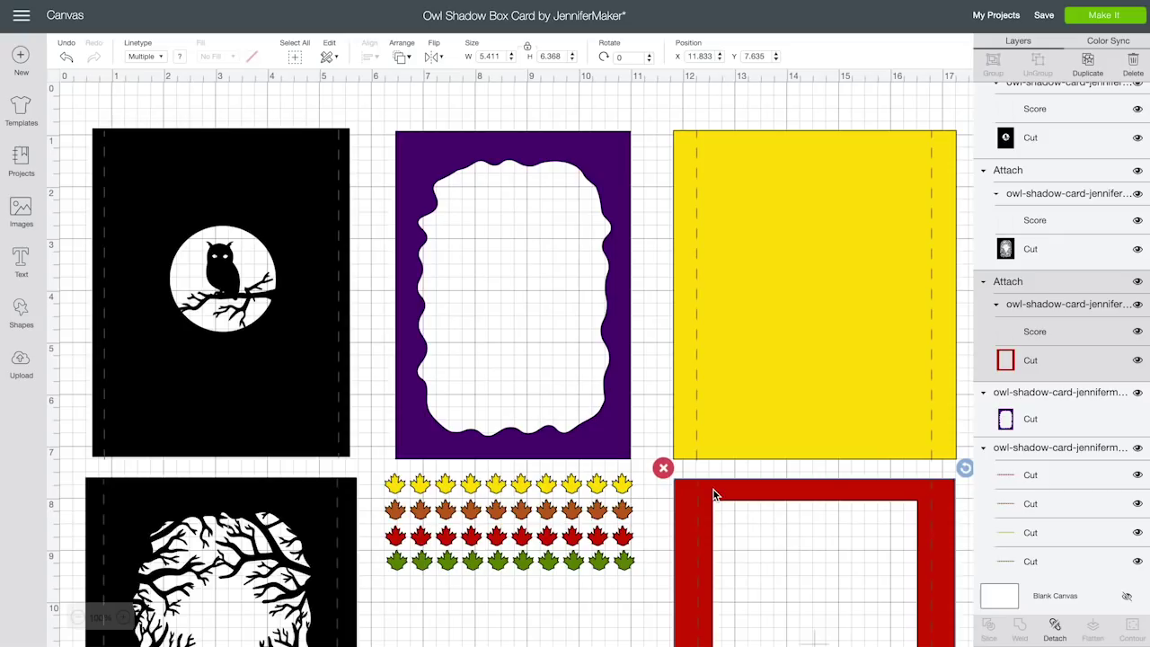
left_click(66, 58)
left_click(65, 57)
left_click(66, 58)
left_click(66, 57)
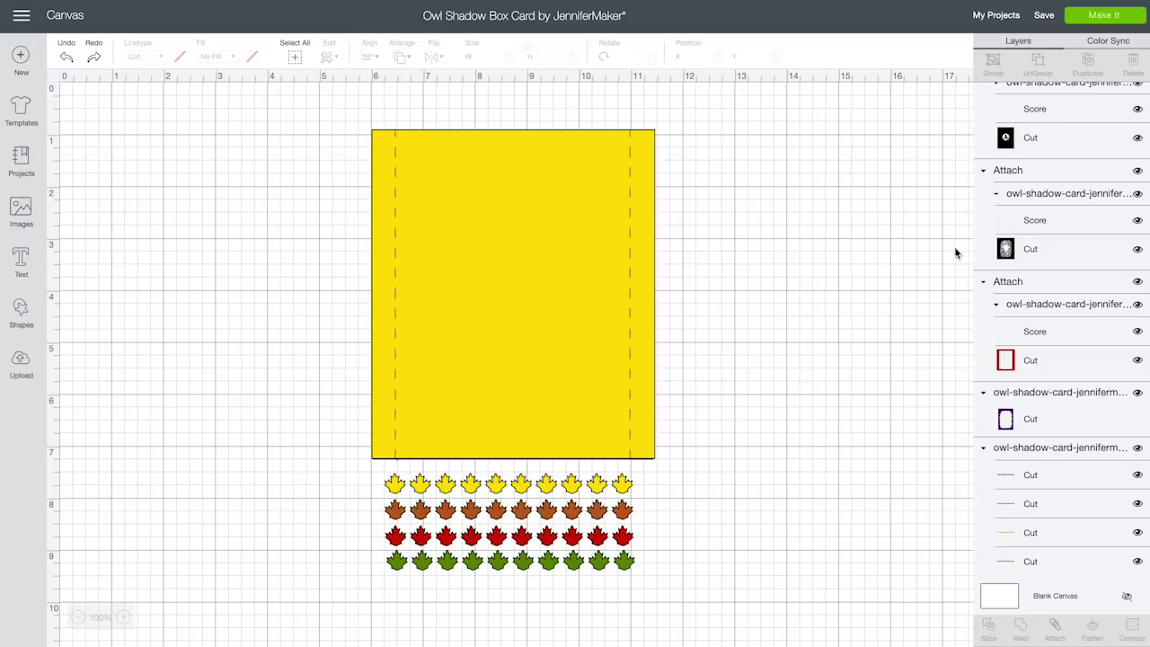
Select the attached yellow background piece and send it to the back of the card design
scroll(1068, 266, "up", 3)
left_click(1045, 172)
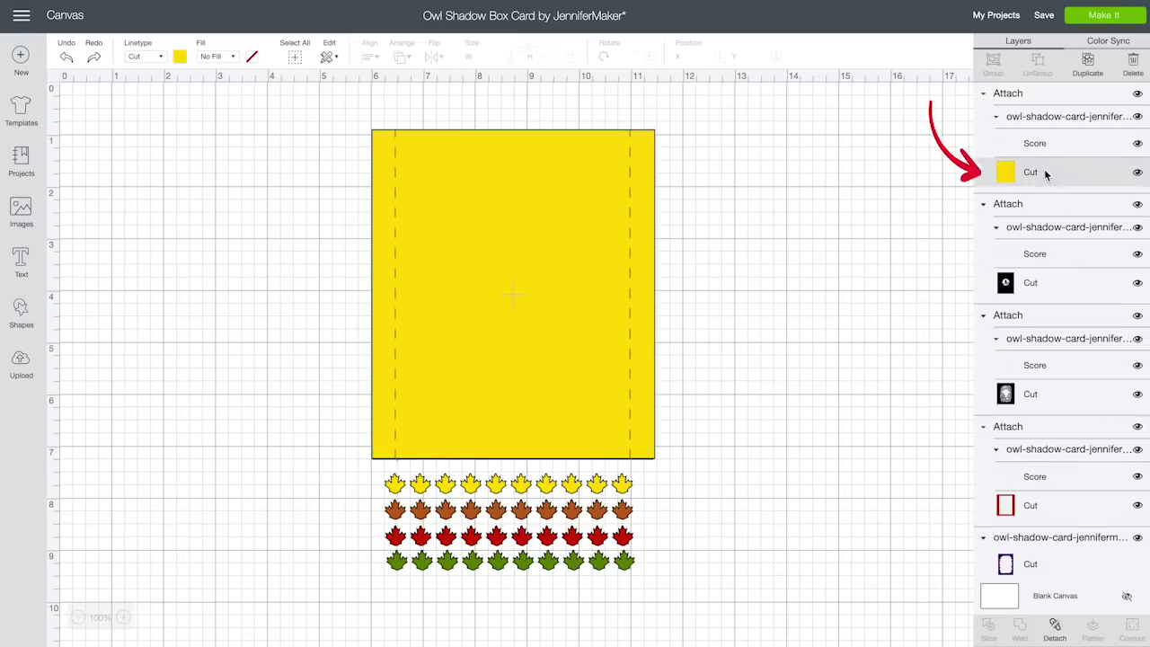
left_click(1035, 116)
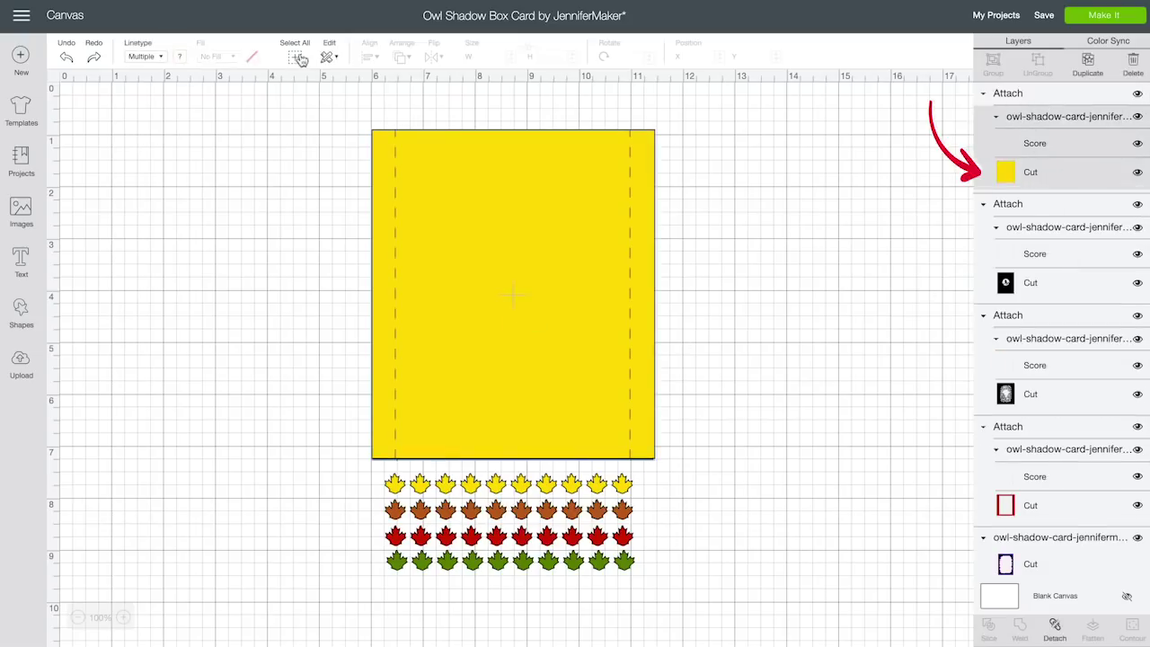
left_click(463, 167)
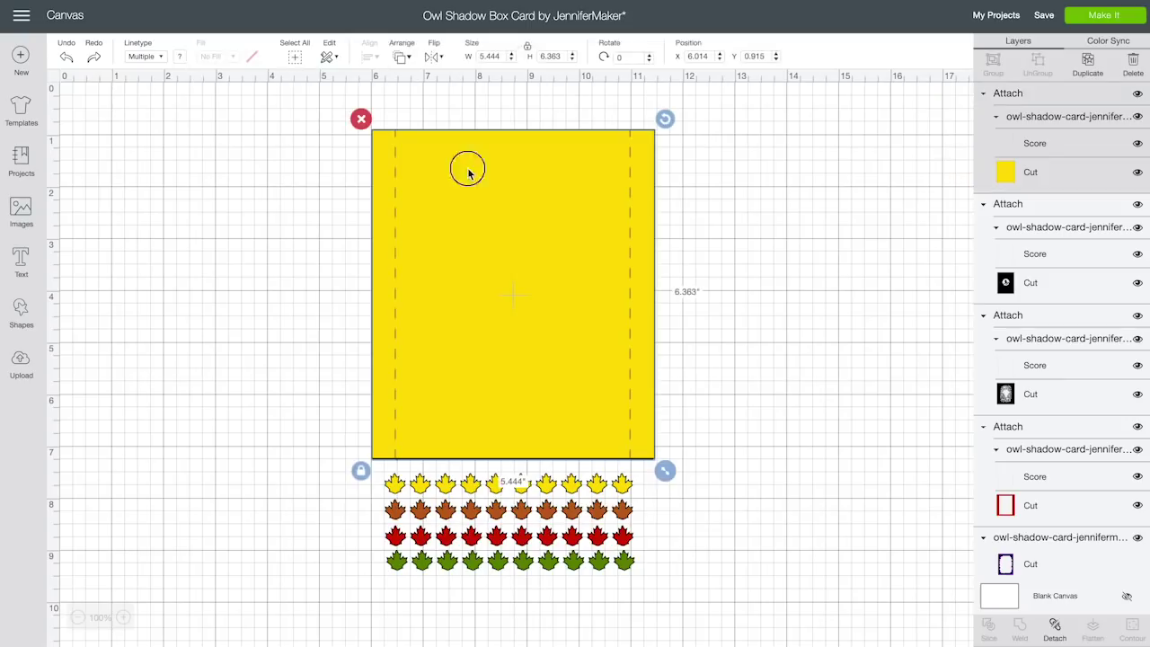
left_click(407, 58)
left_click(413, 82)
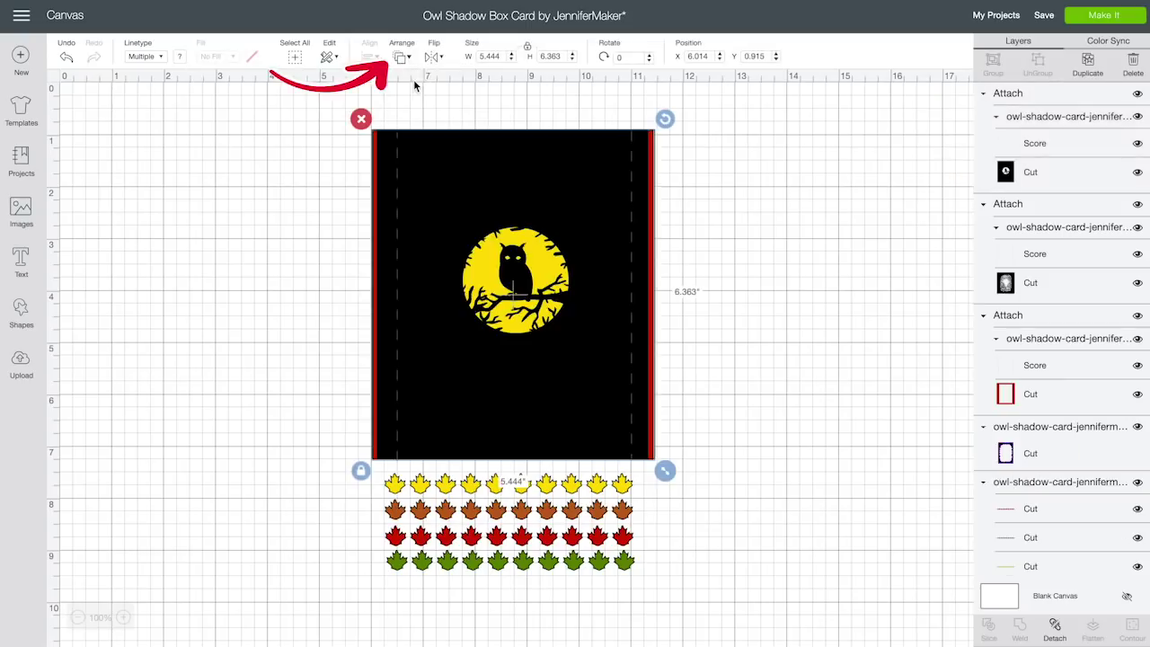
Select the attached red outer frame and send it to the front of the design
left_click(1058, 395)
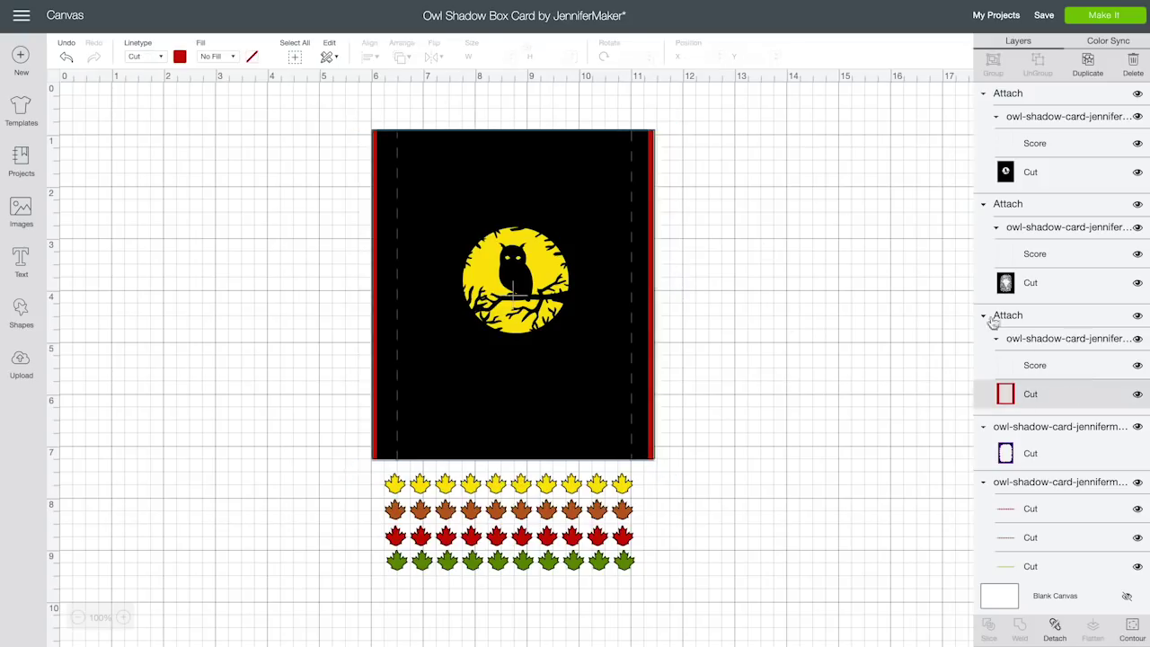
left_click(1044, 340)
left_click(1042, 323)
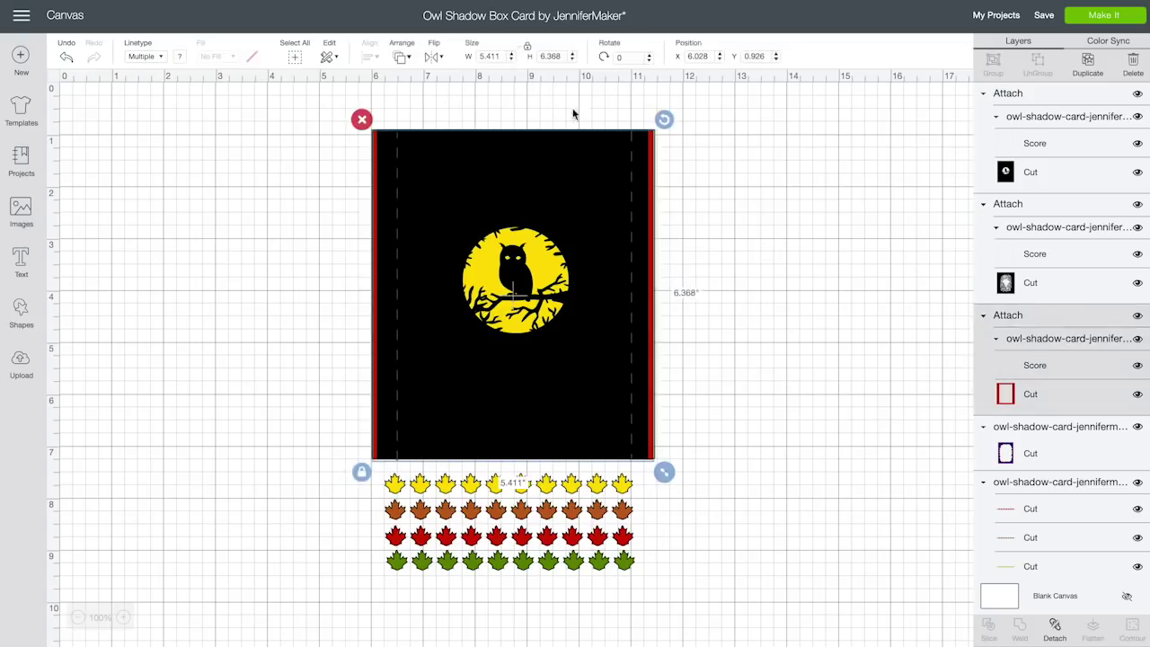
left_click(401, 57)
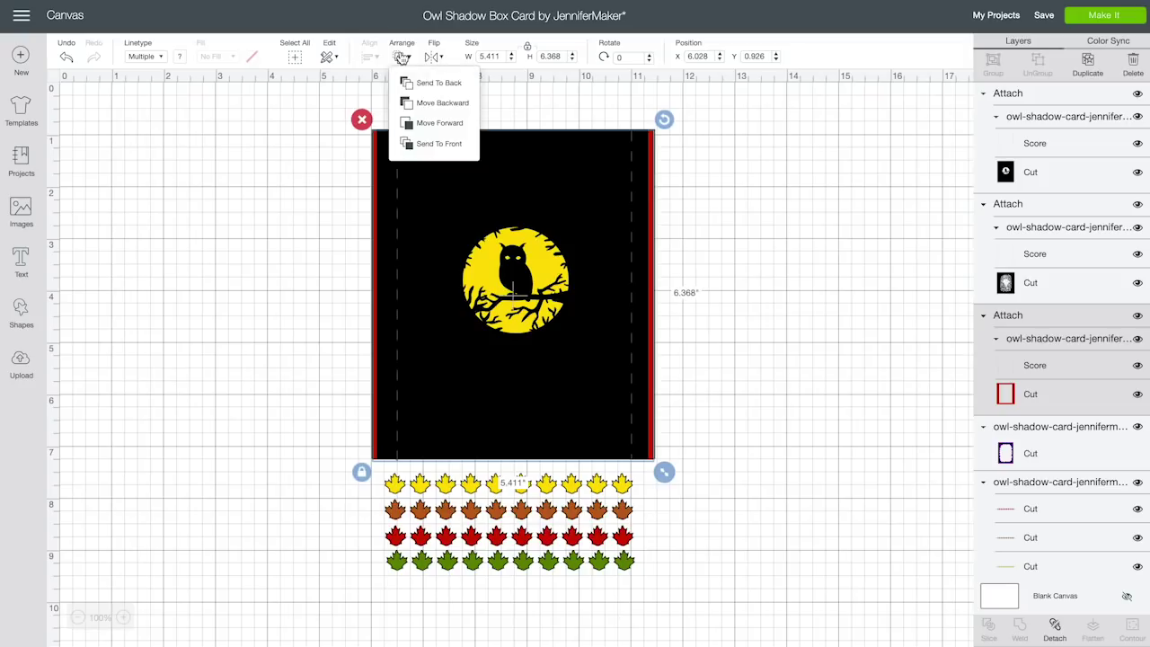
left_click(426, 143)
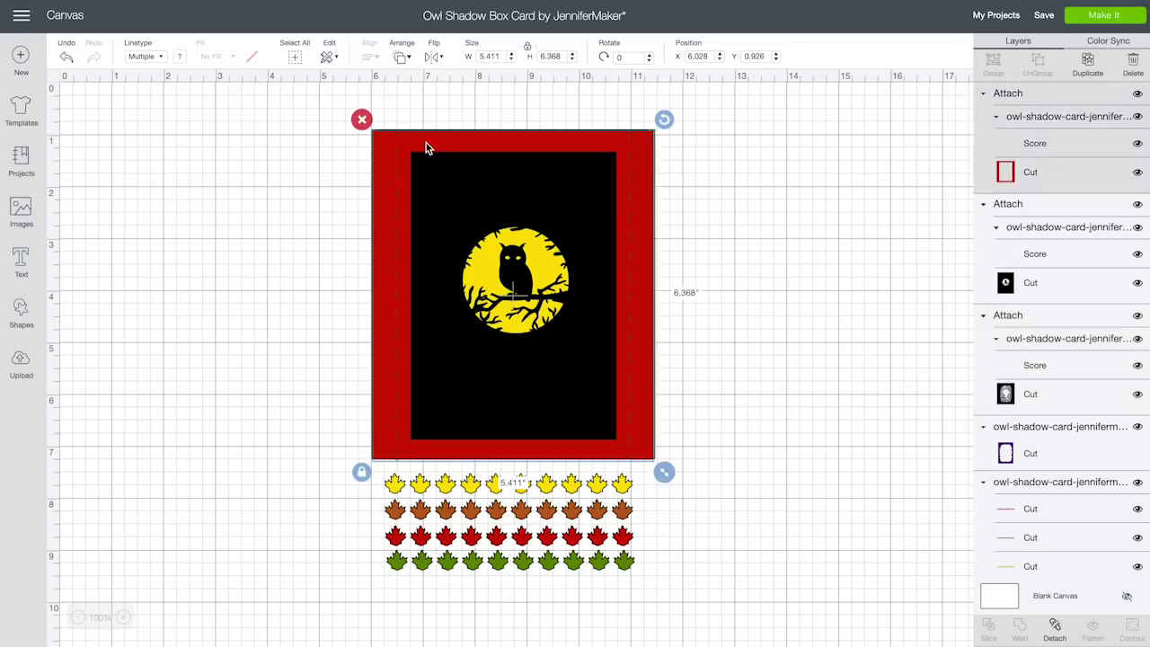
Move the purple wavy frame forward two levels, placing it directly behind the red outer frame
left_click(1071, 427)
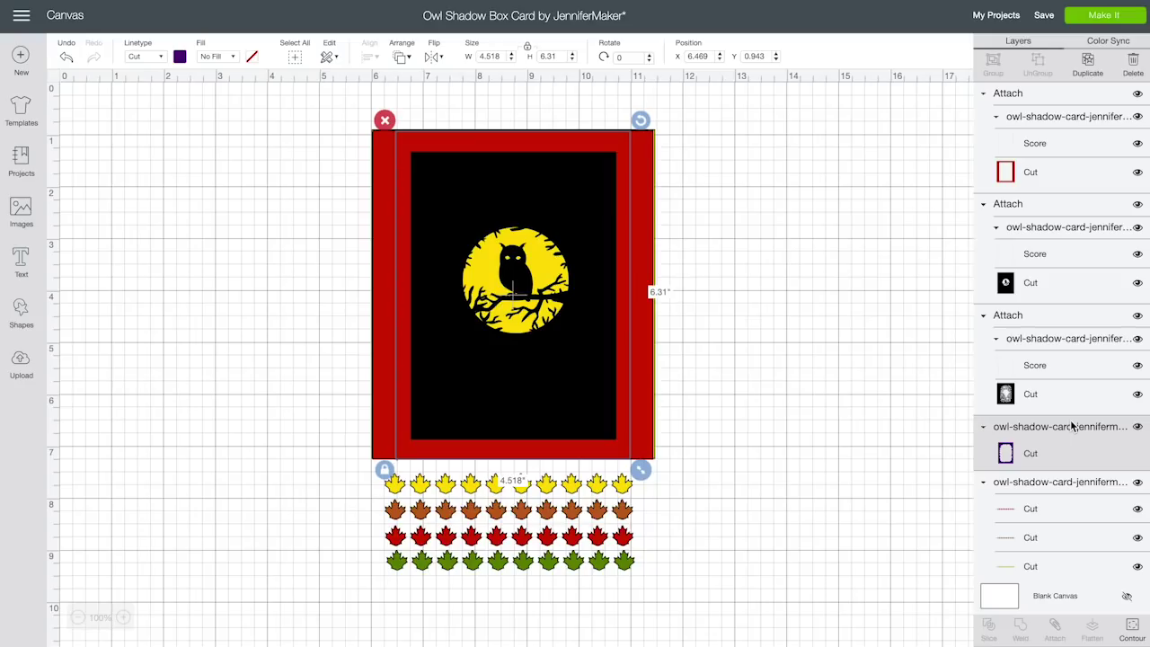
left_click(405, 58)
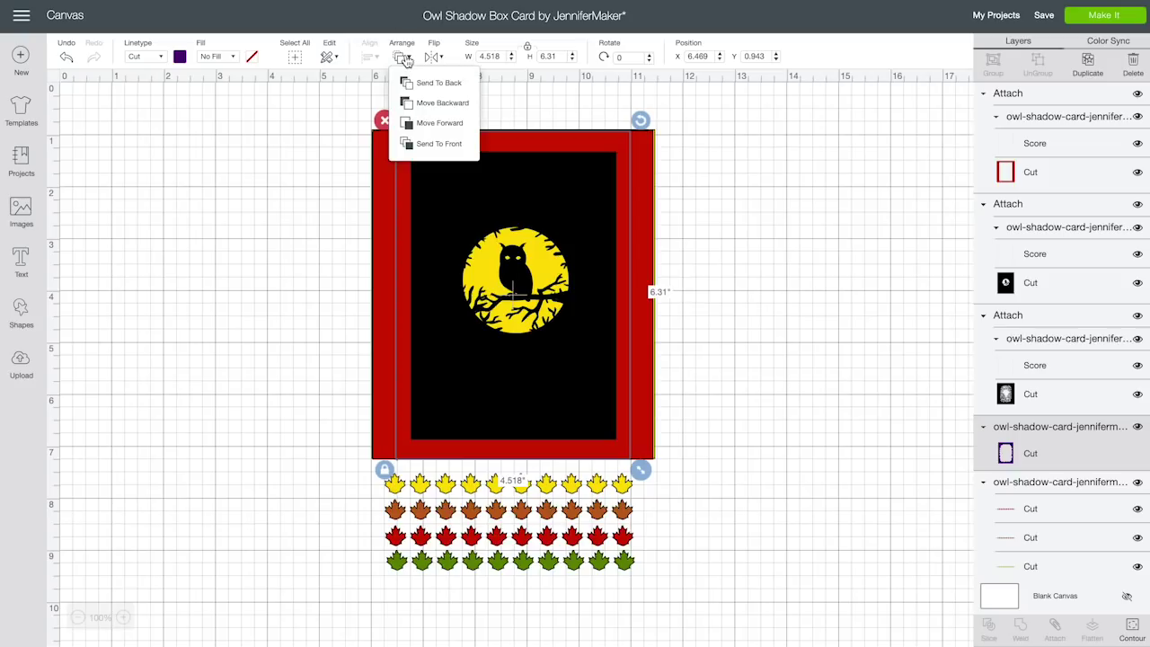
left_click(457, 123)
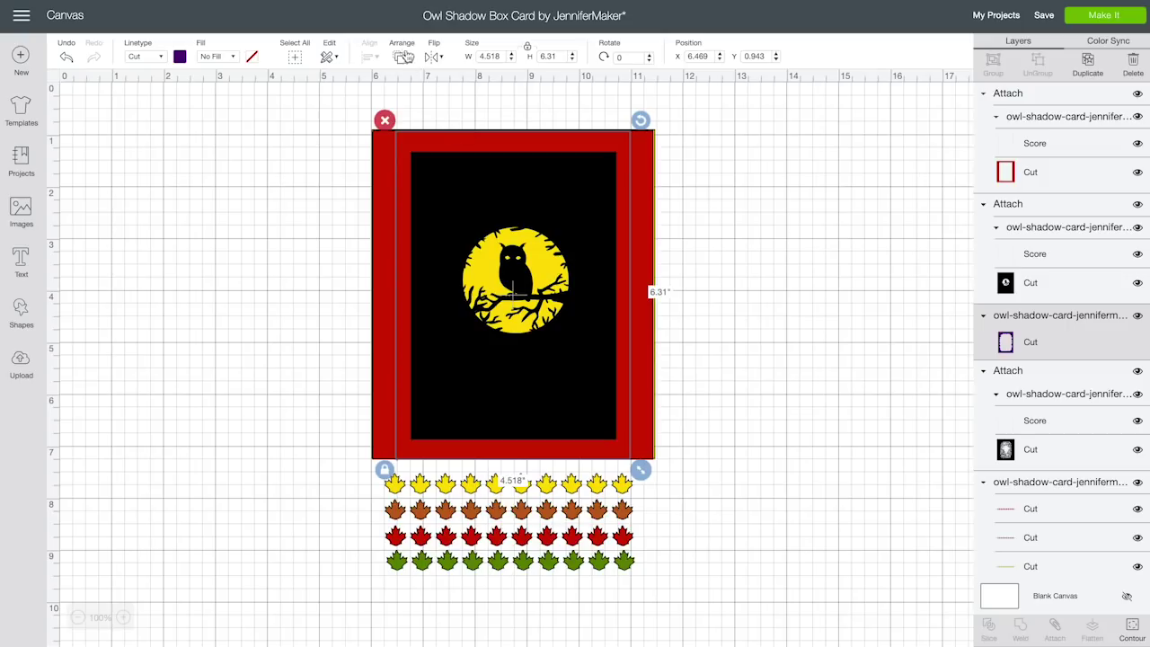
left_click(405, 57)
left_click(440, 124)
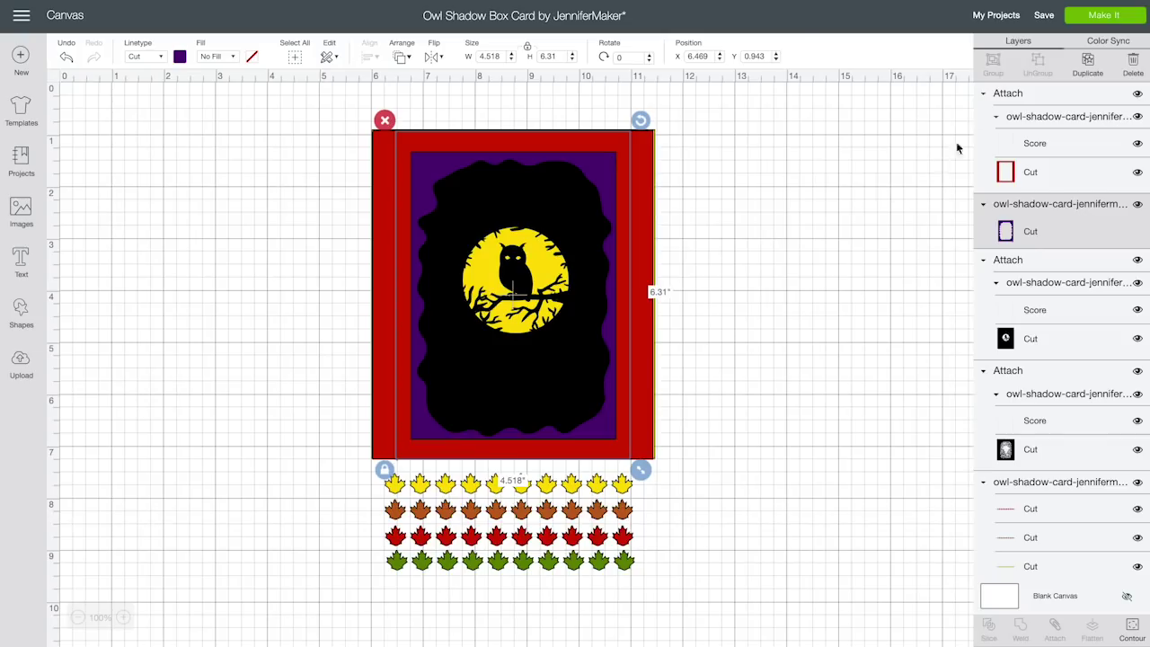
Save the project under the name "Owl Shadow Box Card by JenniferMaker" using Save As
left_click(1045, 18)
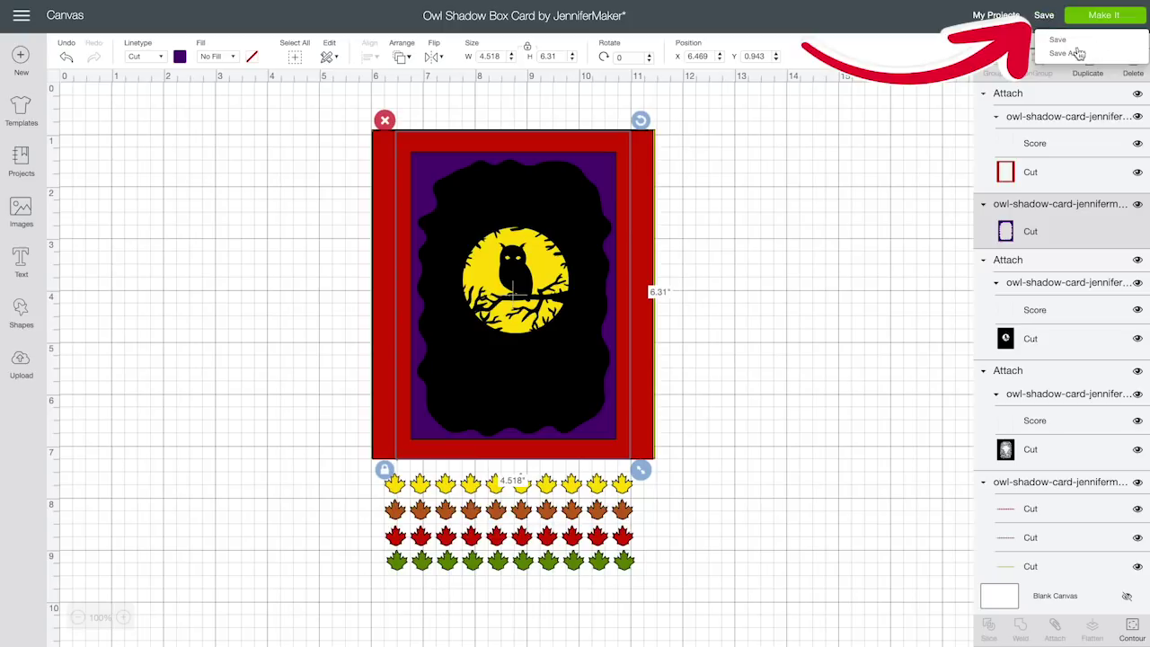
left_click(1065, 54)
type("Owl Sha")
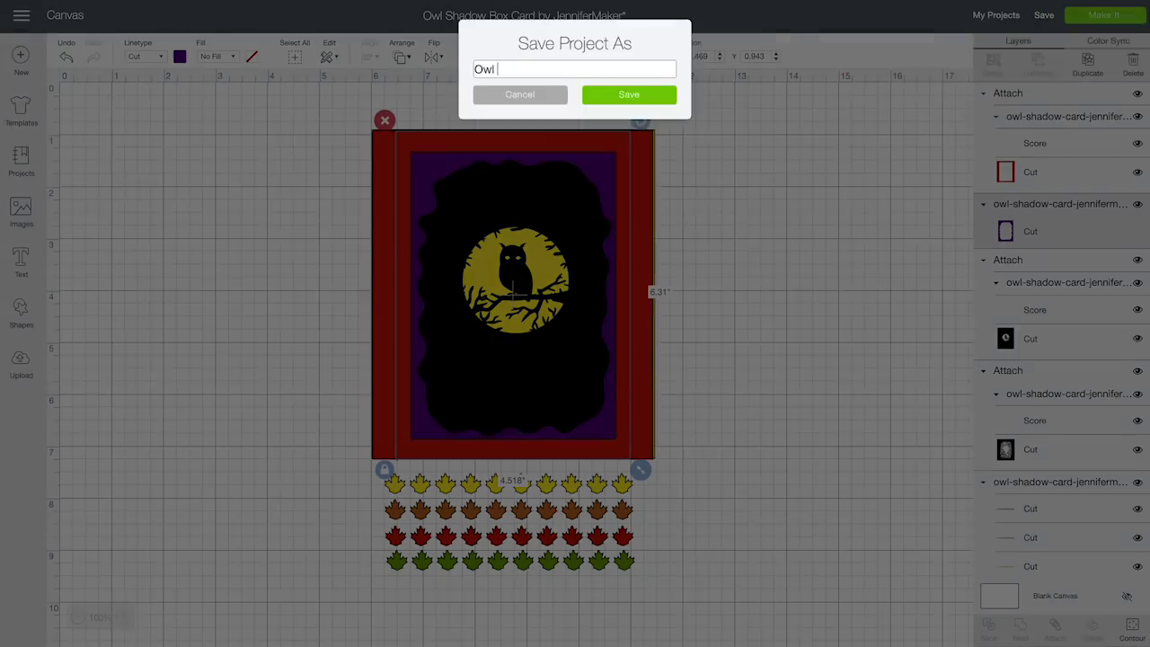
type("dow Box Card by JenniferMaker")
left_click(657, 95)
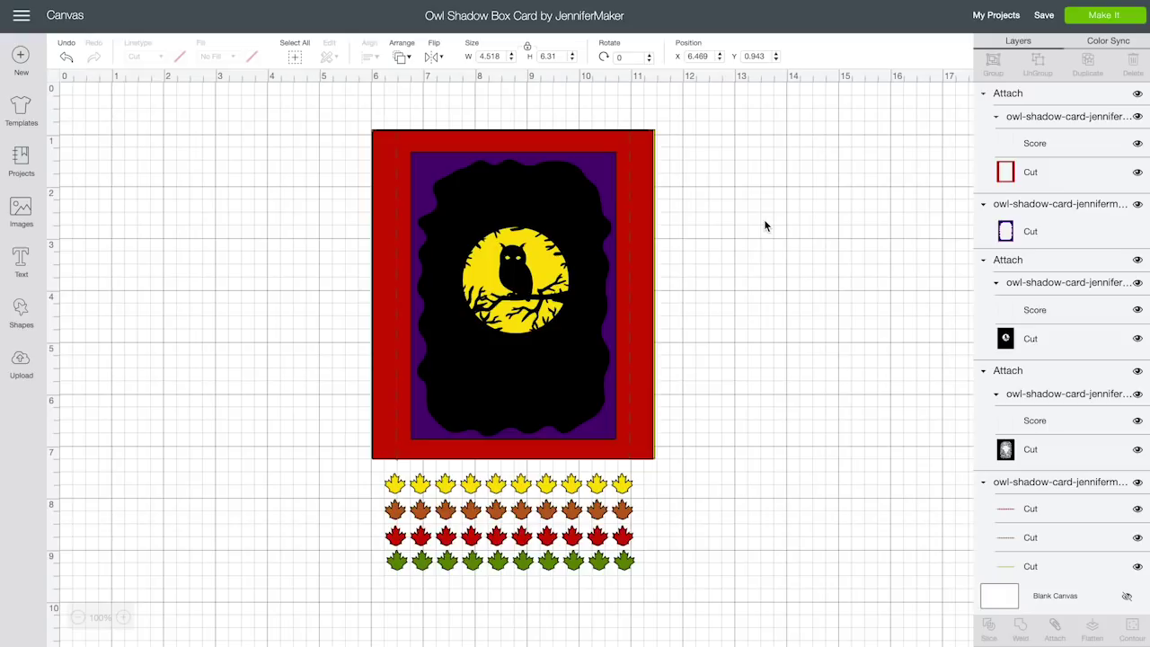
Preview the project's cutting mats and look through all of them
left_click(1114, 16)
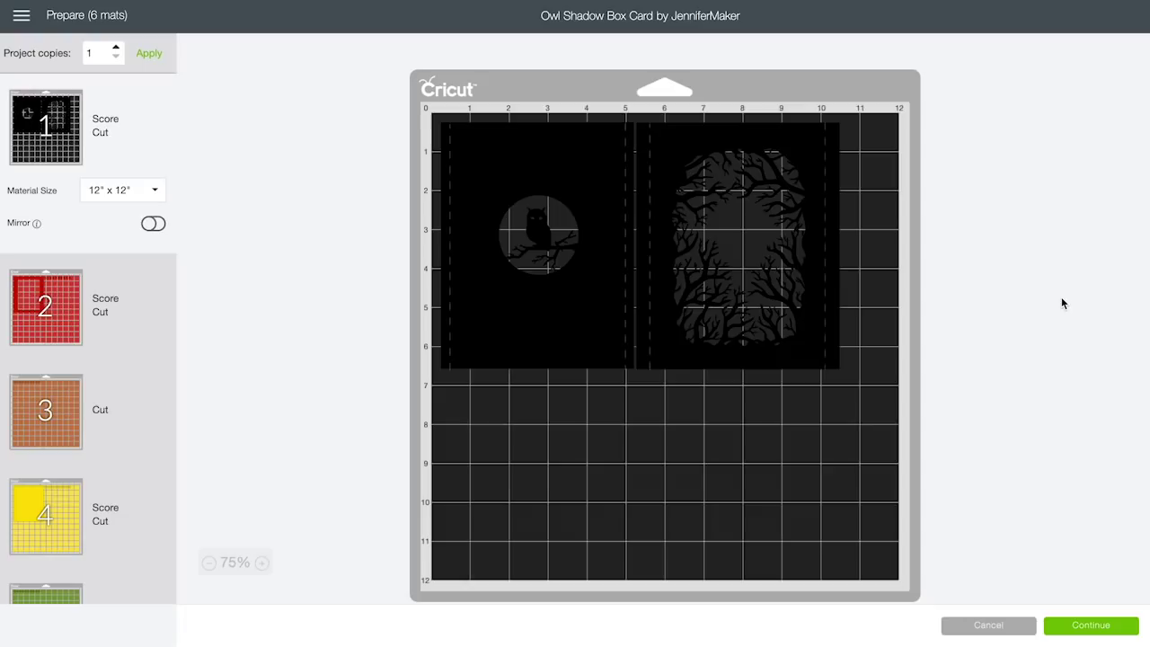
scroll(144, 360, "down", 5)
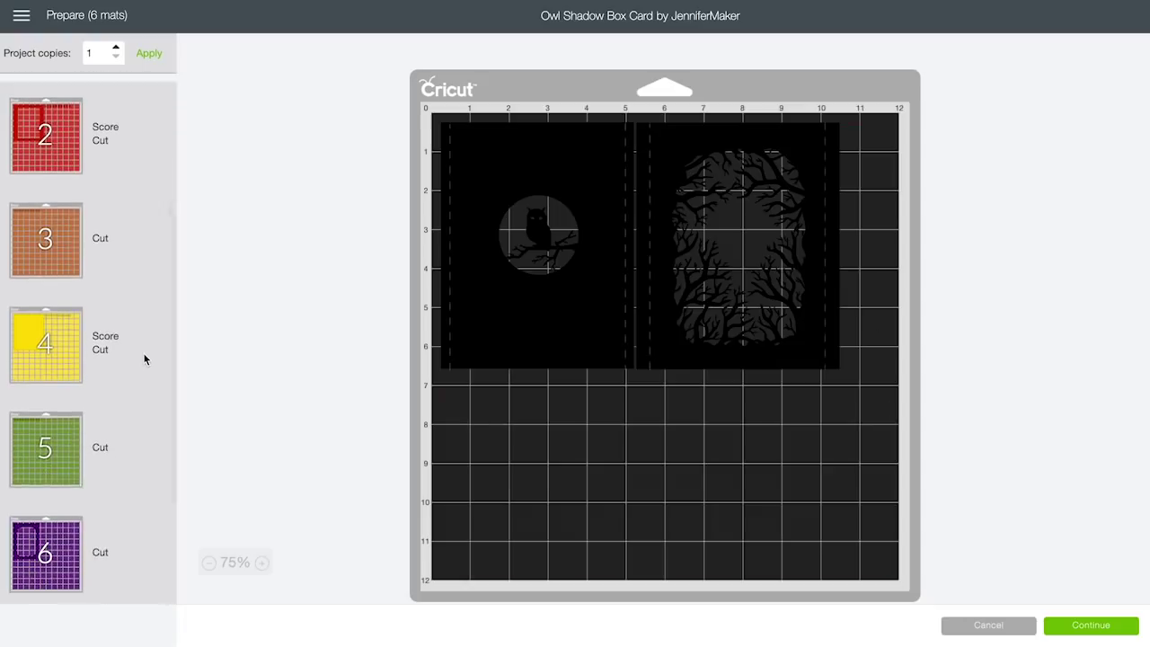
scroll(144, 357, "up", 5)
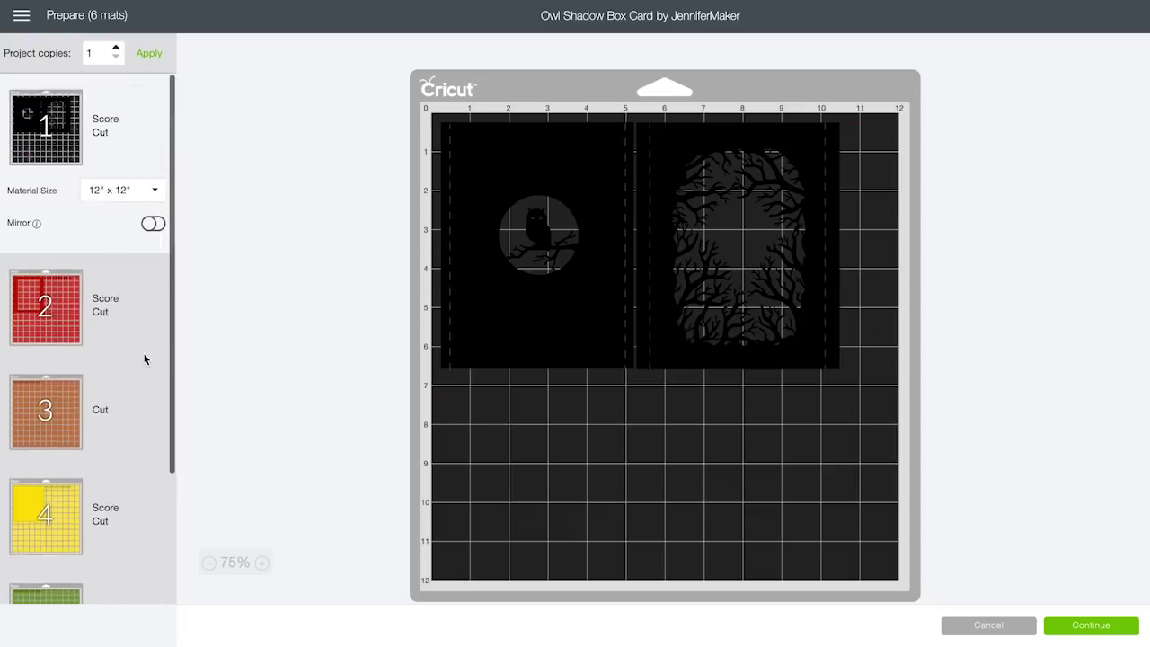
Set the first black mat's material size to 8.5" x 11" (Letter), check the mat layout, and cancel back to the canvas
left_click(155, 194)
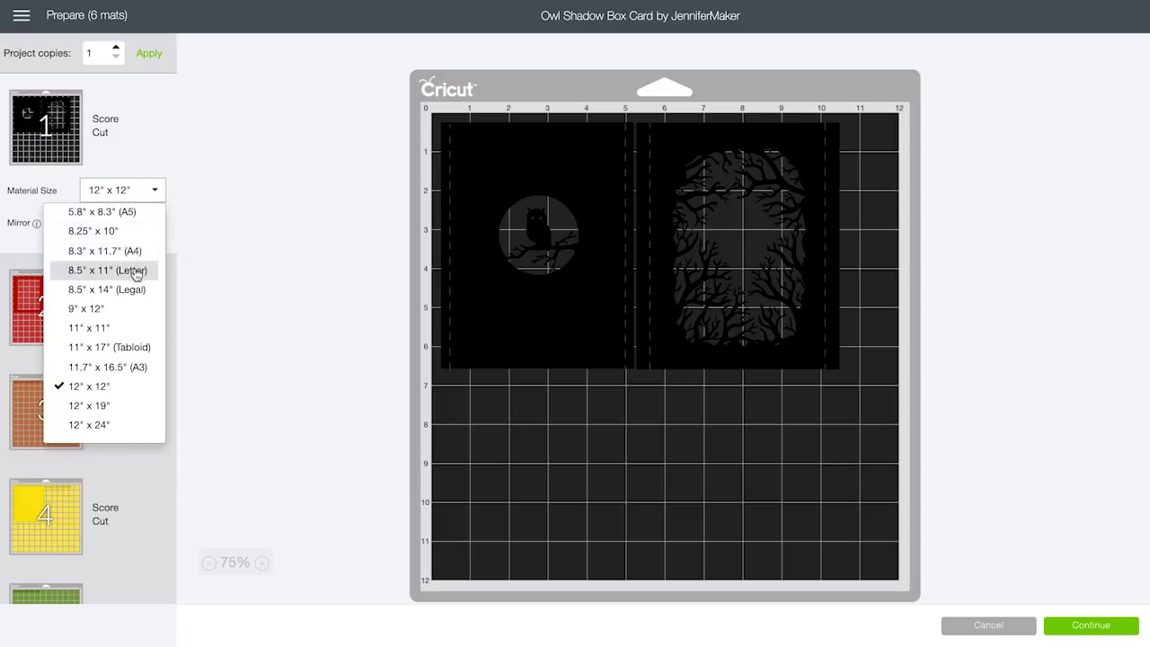
left_click(134, 270)
scroll(138, 309, "down", 2)
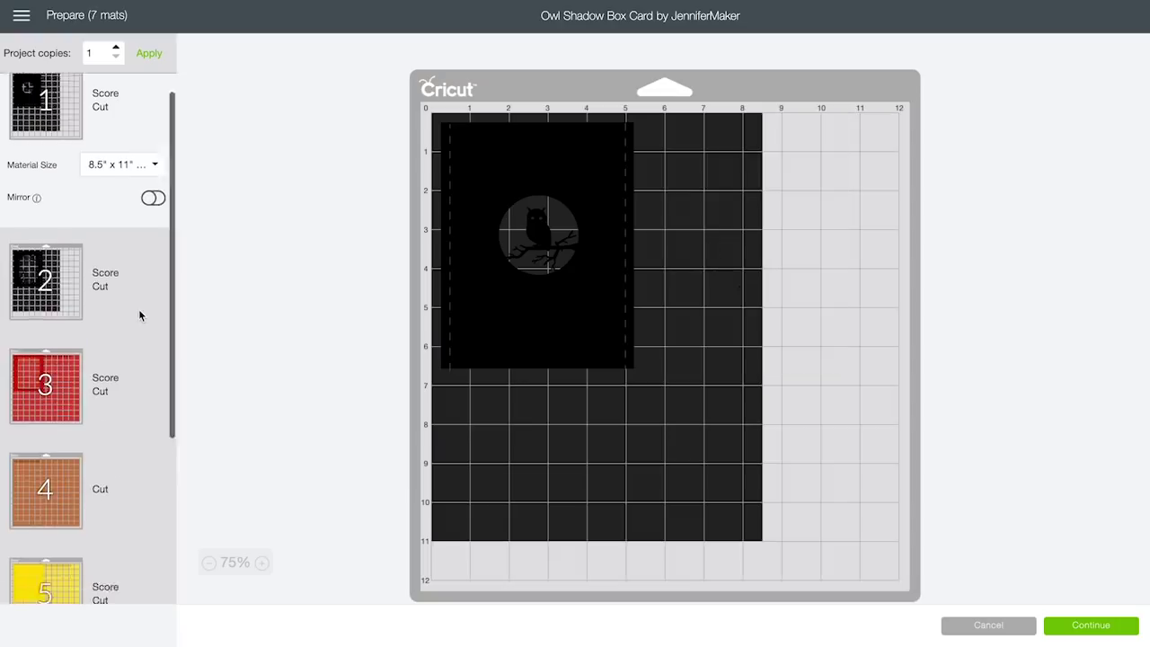
left_click(988, 625)
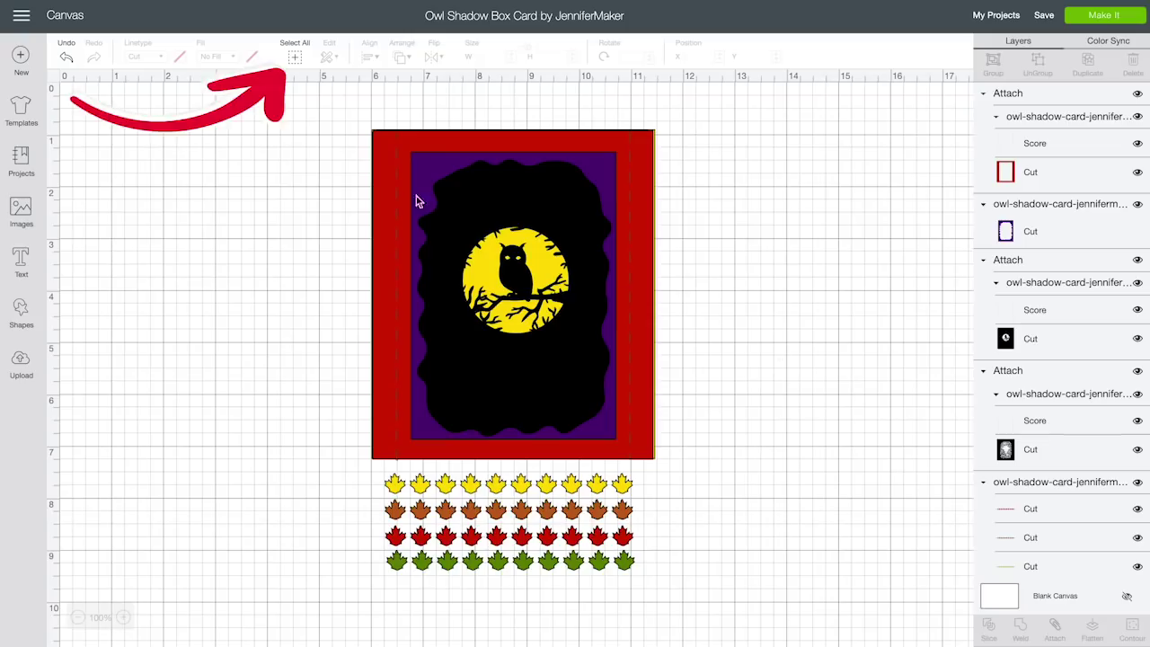
Select everything on the canvas and enlarge it proportionally to about 5.738" x 8.946"
left_click(299, 63)
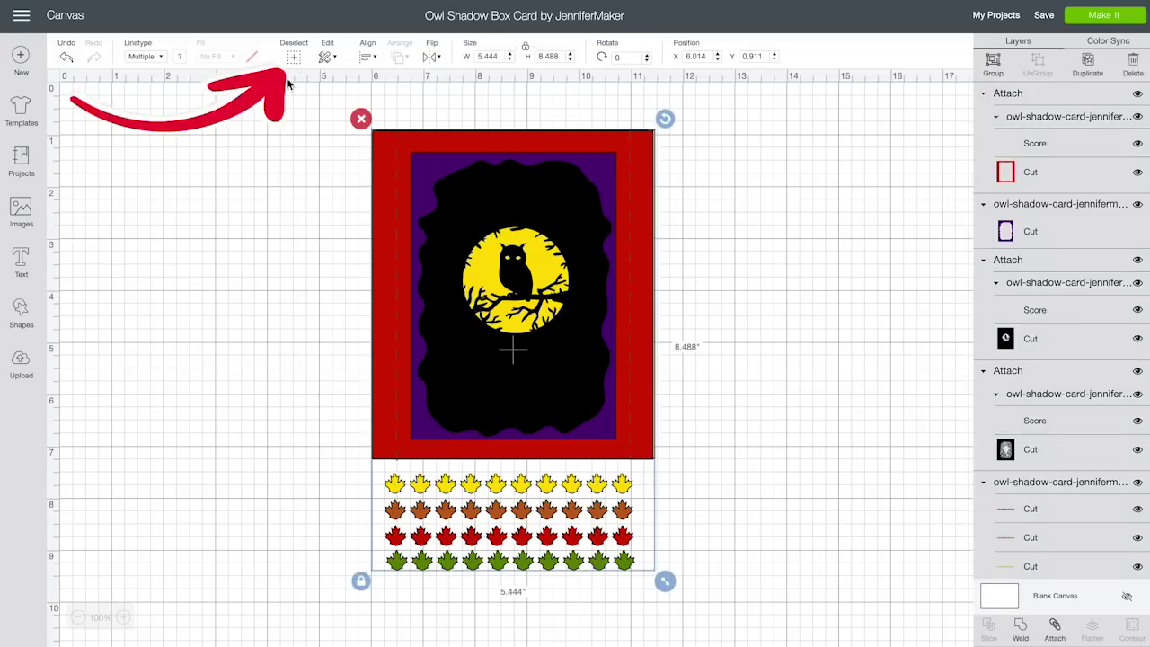
left_click(665, 586)
left_click_drag(664, 586, 690, 614)
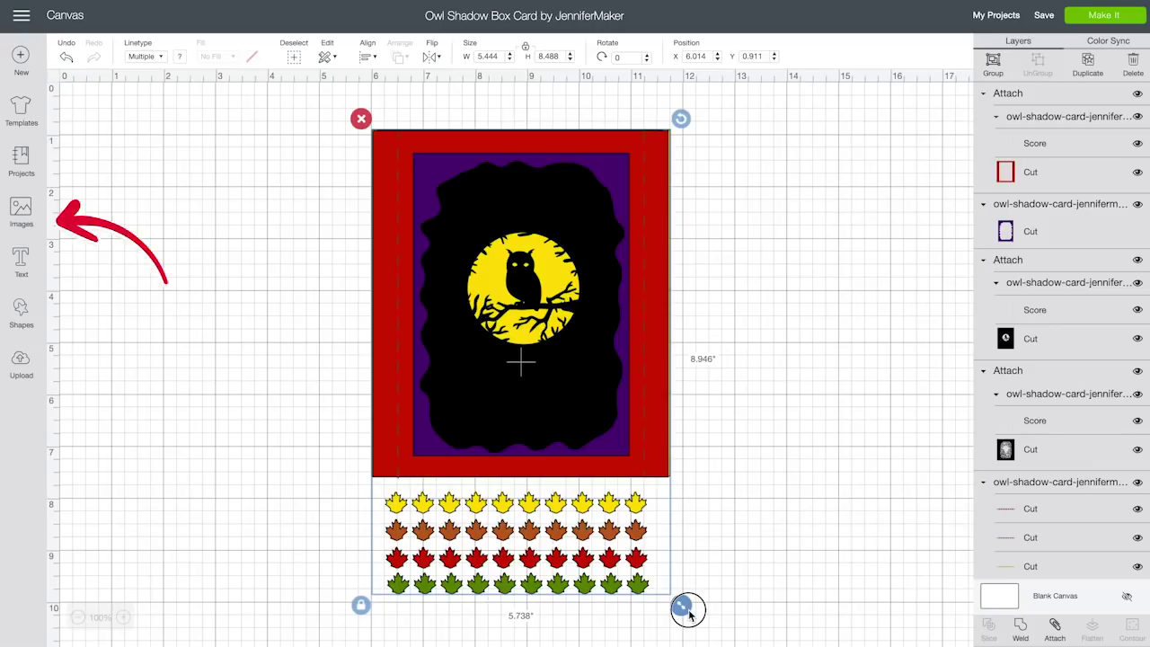
left_click_drag(690, 613, 689, 614)
Move the whole design to the canvas origin and enlarge it proportionally to about 5.961" x 9.293"
left_click_drag(657, 459, 344, 412)
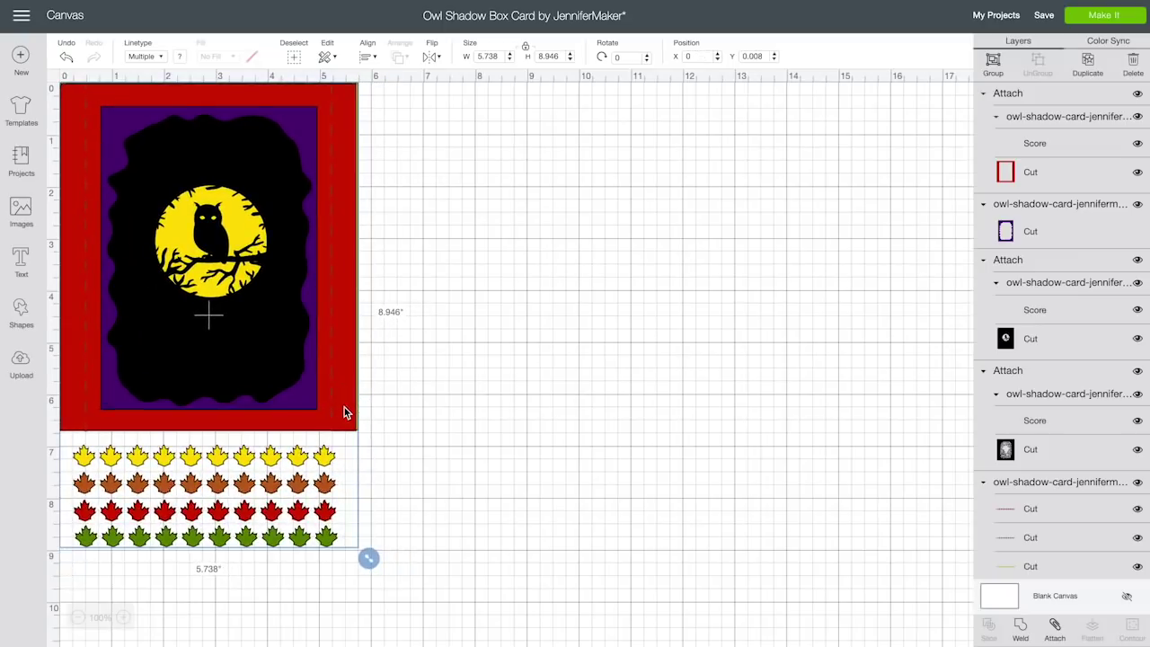
mouse_move(368, 558)
left_mouse_down()
mouse_move(424, 632)
mouse_move(384, 583)
left_mouse_up()
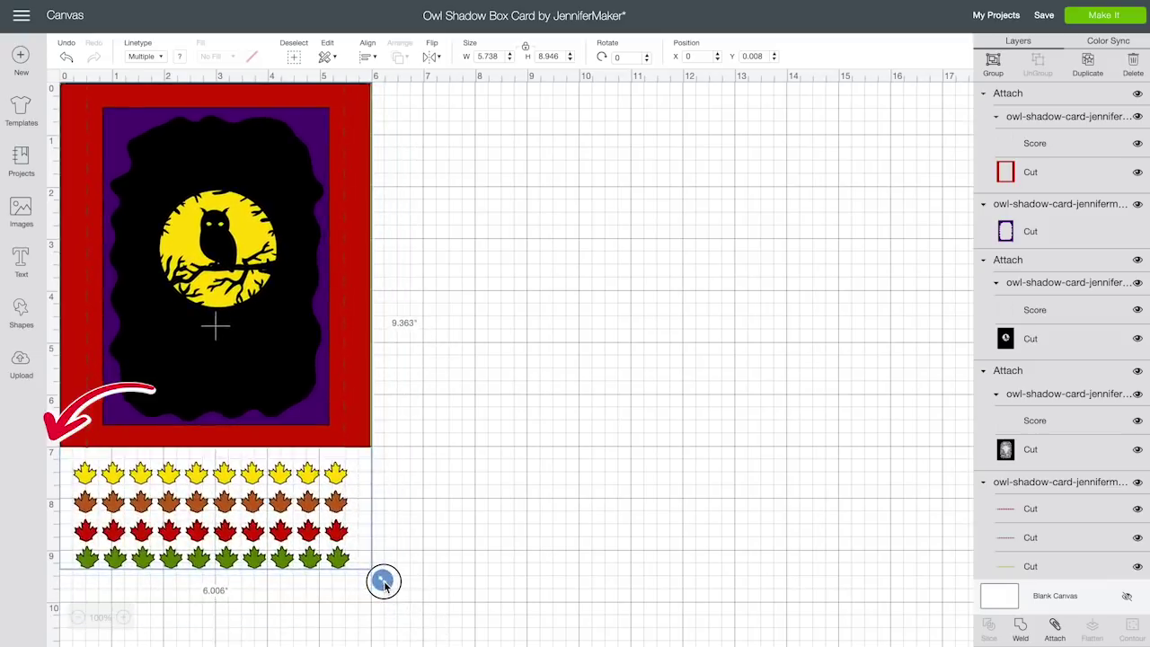
left_click_drag(384, 583, 376, 580)
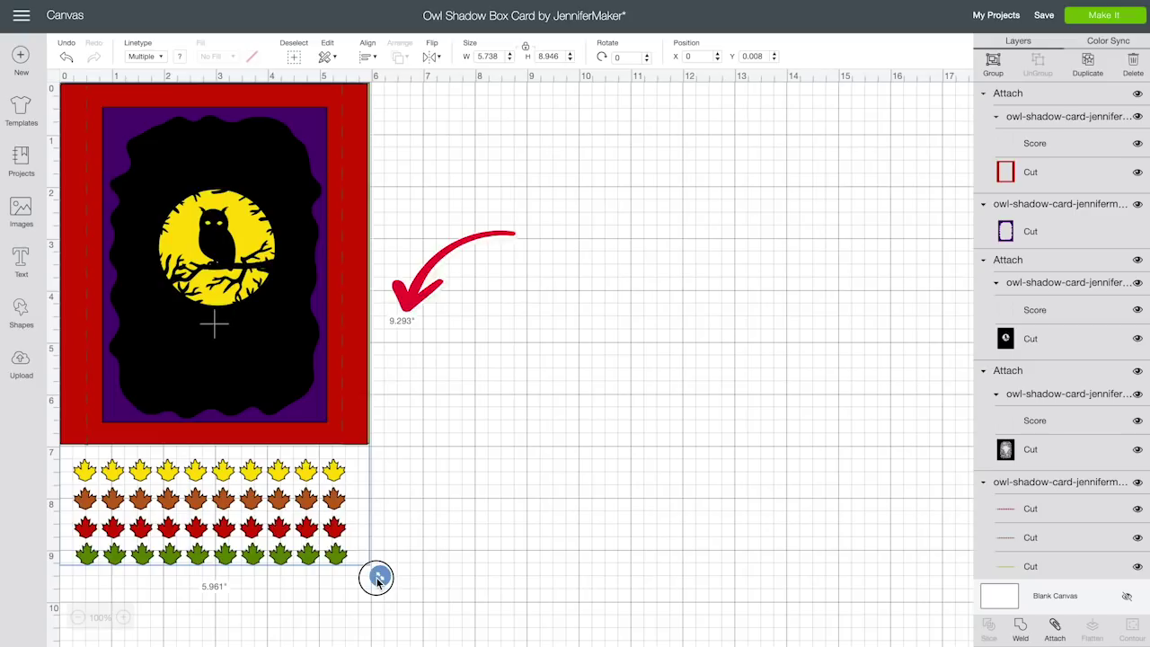
left_click_drag(377, 580, 378, 581)
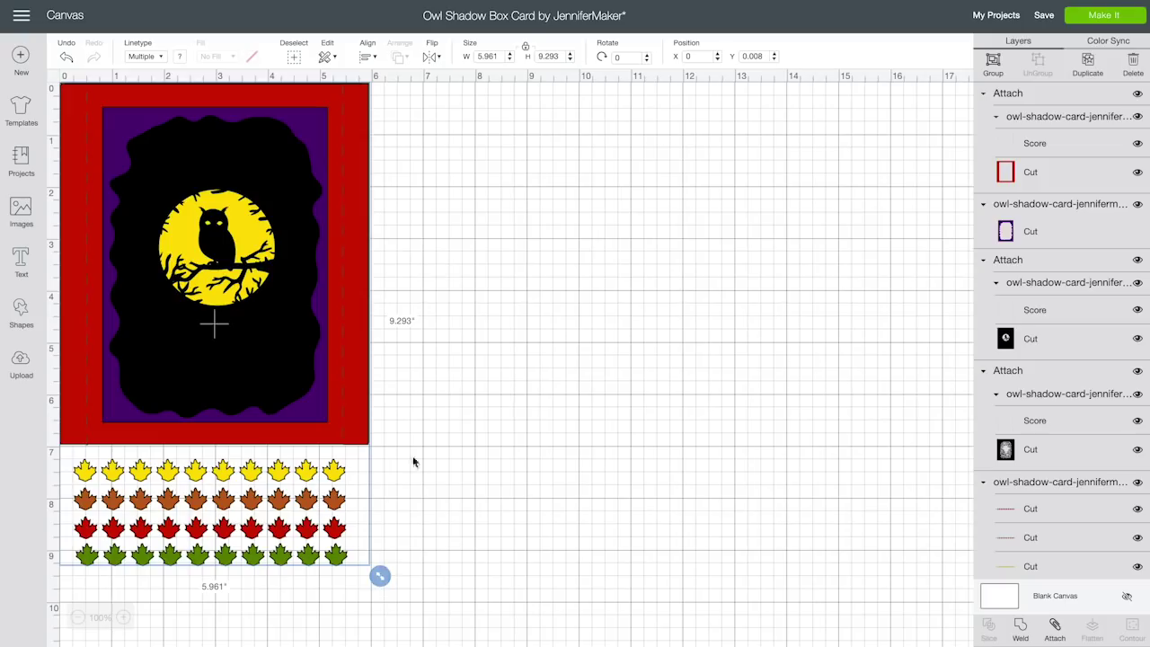
Flip the whole design horizontally and move it to about X 5.236, Y 0.508
left_click(430, 60)
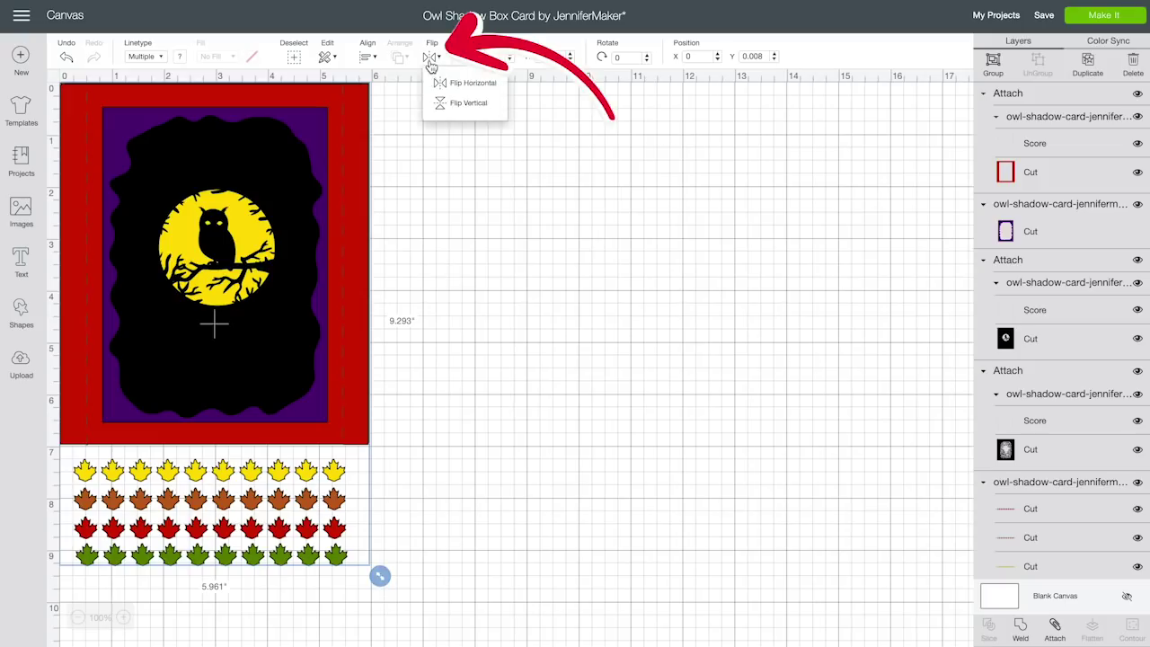
left_click(439, 82)
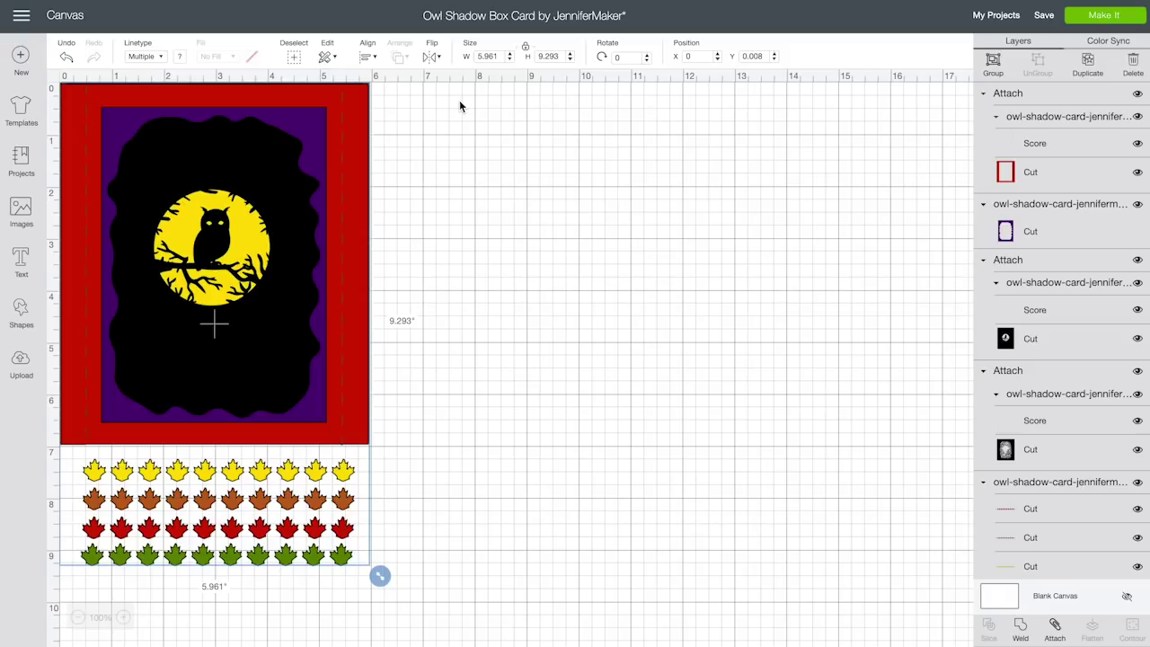
left_click_drag(354, 170, 629, 199)
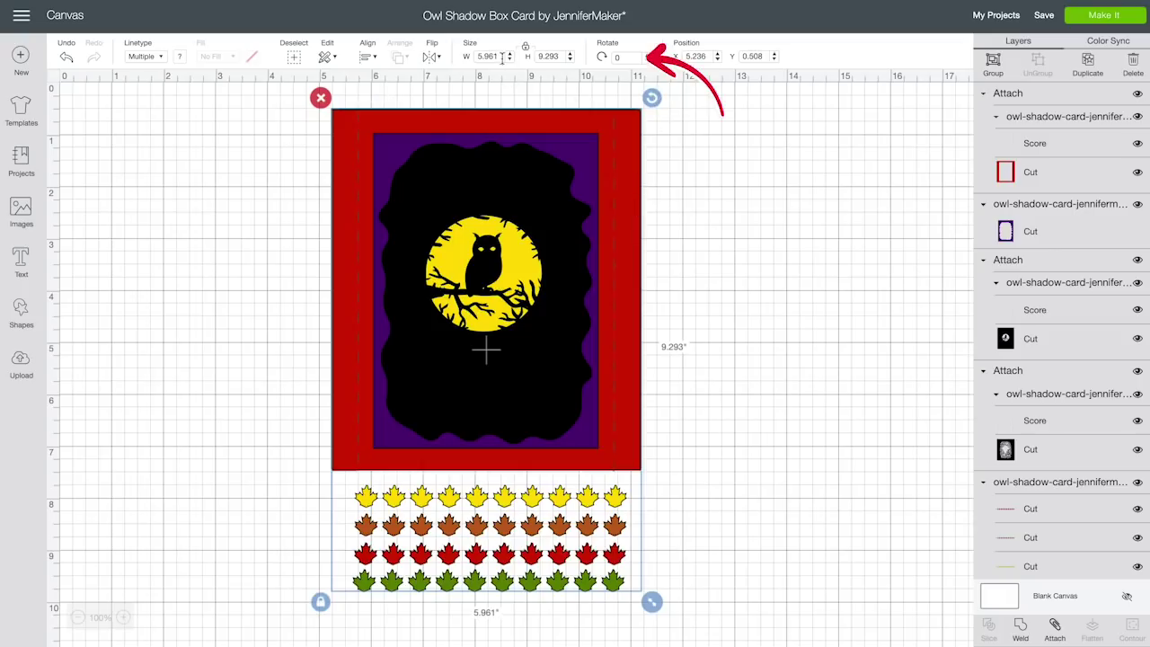
Try rotating the whole design by 45 degrees, and undo the rotation
left_click(619, 57)
type("45")
key("Return")
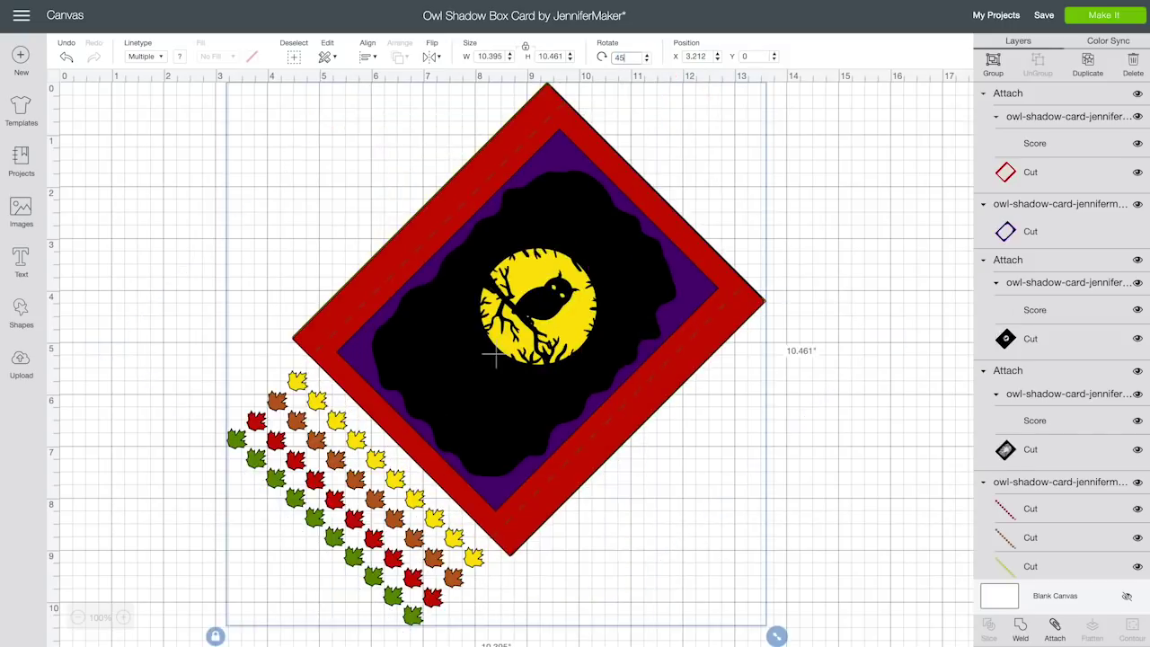
left_click(66, 57)
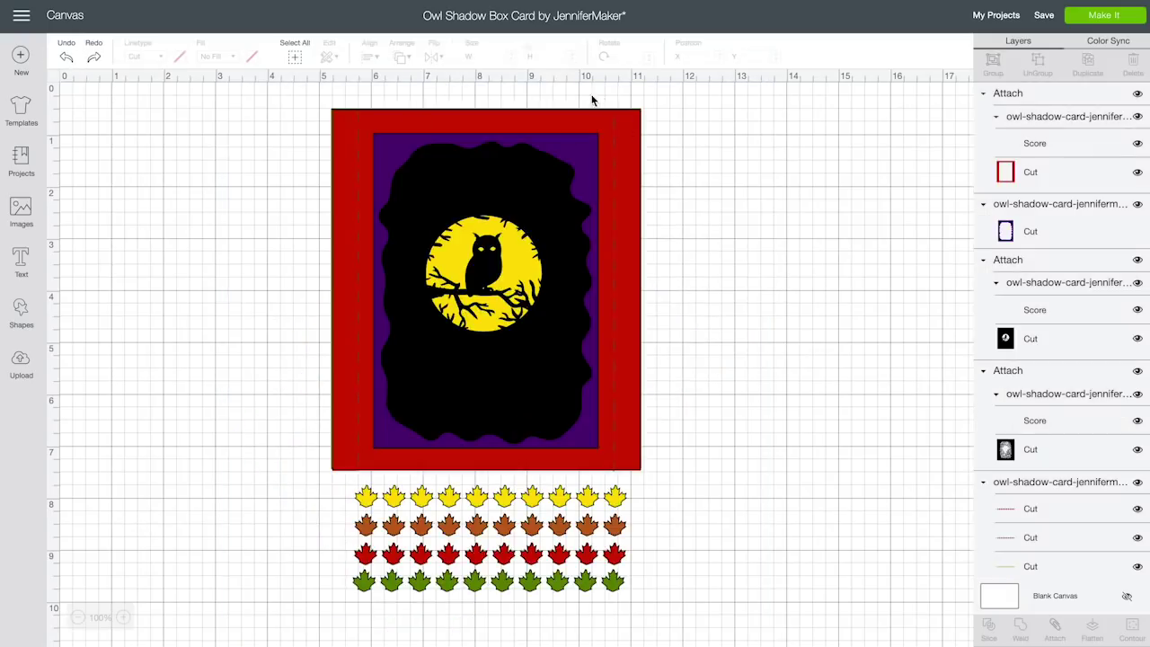
Try rotating only the red outer frame freehand to about 329 degrees, and undo the rotation
left_click(629, 131)
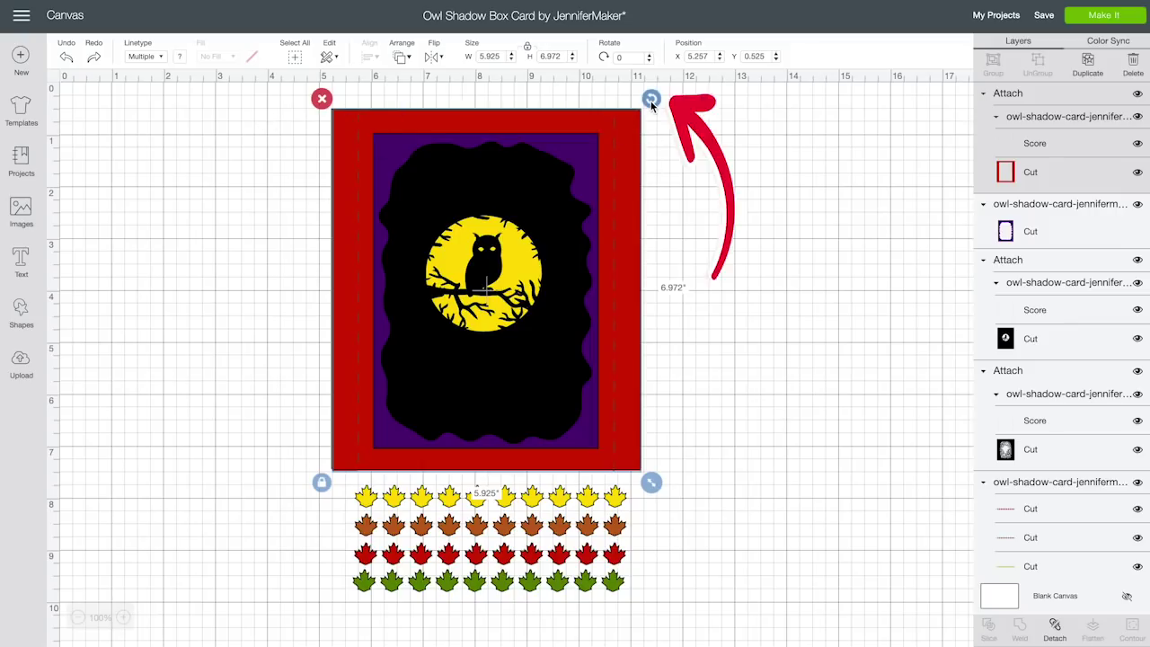
left_click_drag(652, 101, 700, 299)
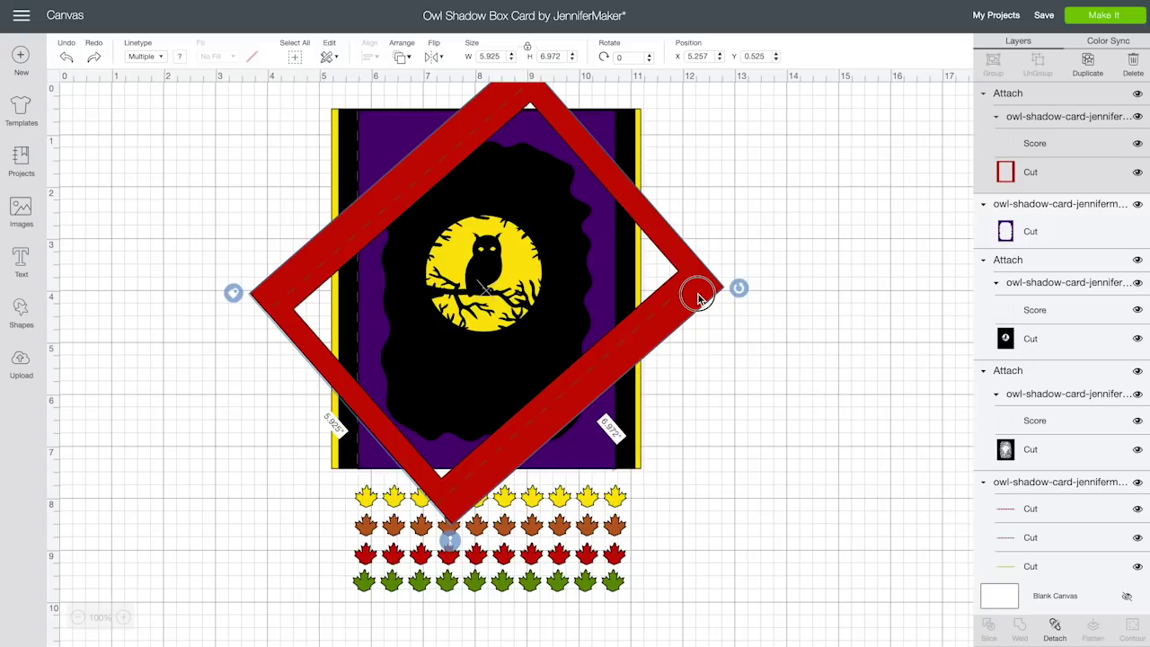
left_click_drag(700, 299, 691, 249)
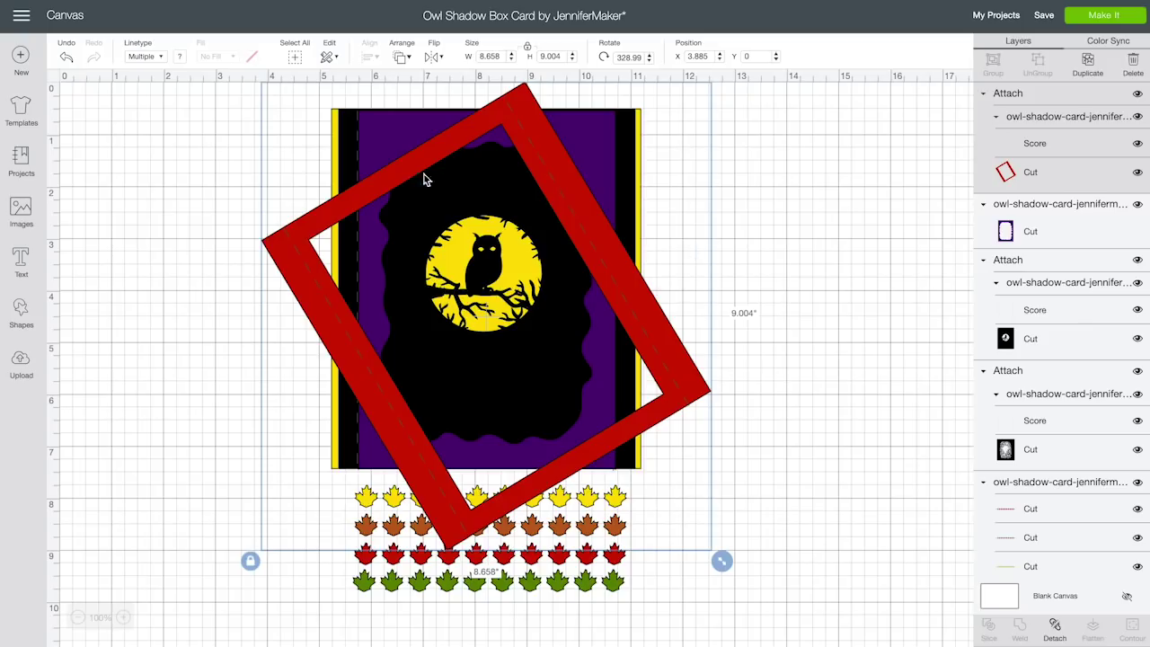
left_click(66, 58)
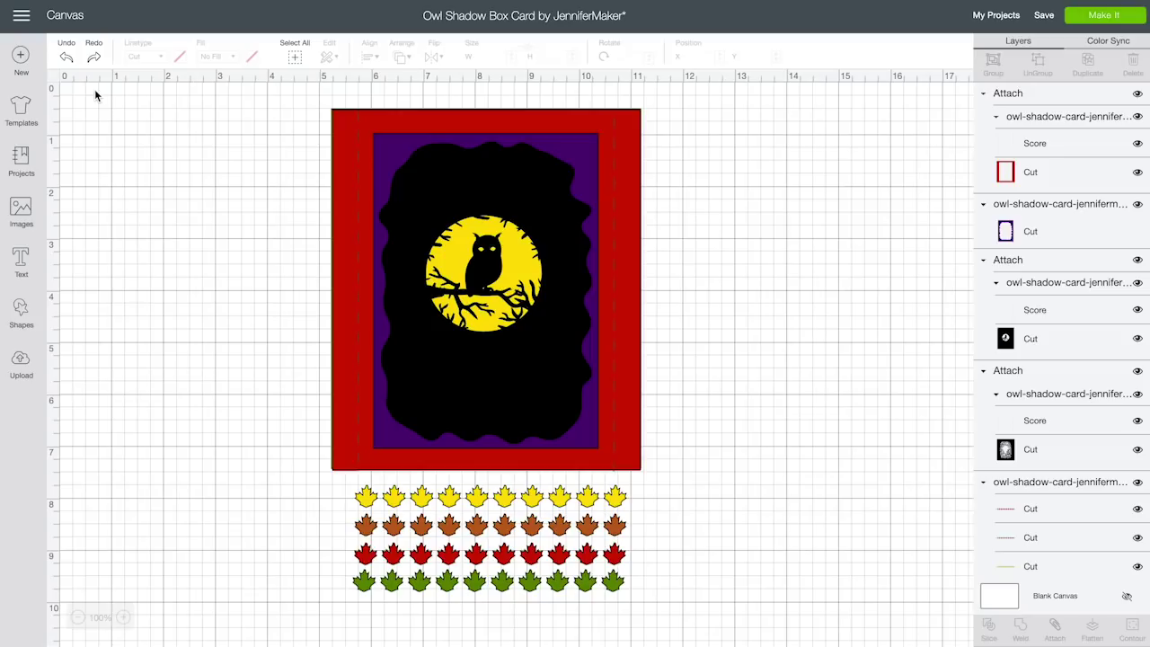
Hide the red frame, purple frame, black tree branch layer, leaves, and yellow background, leaving only the owl layer shown
left_click(1138, 94)
left_click(1138, 204)
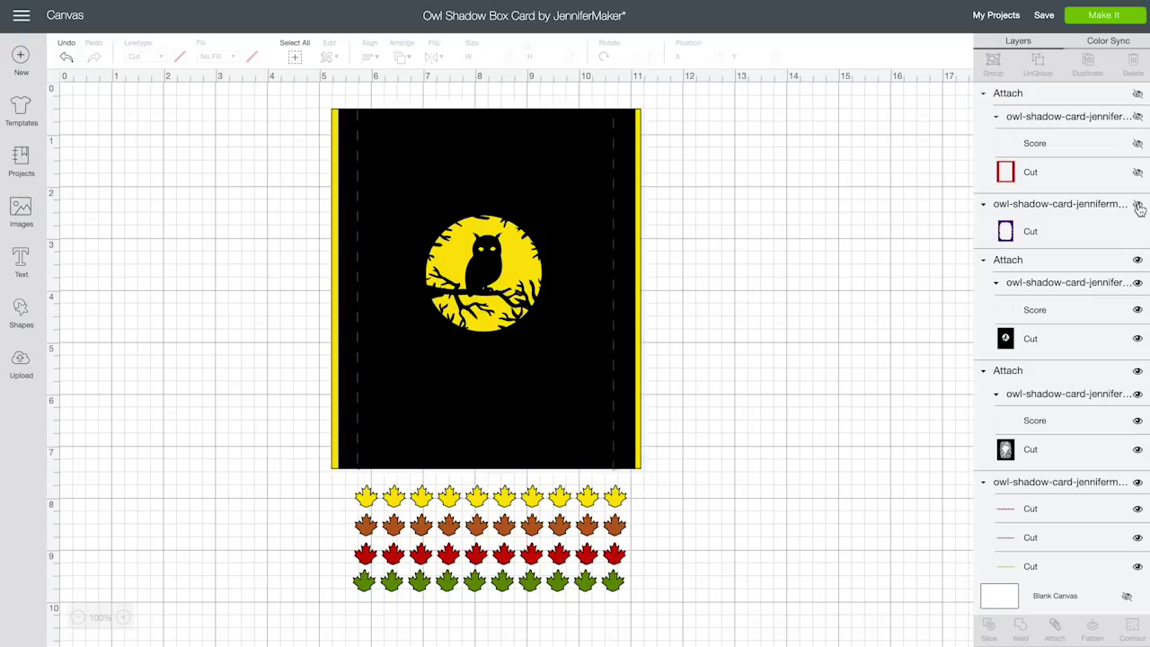
left_click(1137, 371)
scroll(1129, 465, "down", 1)
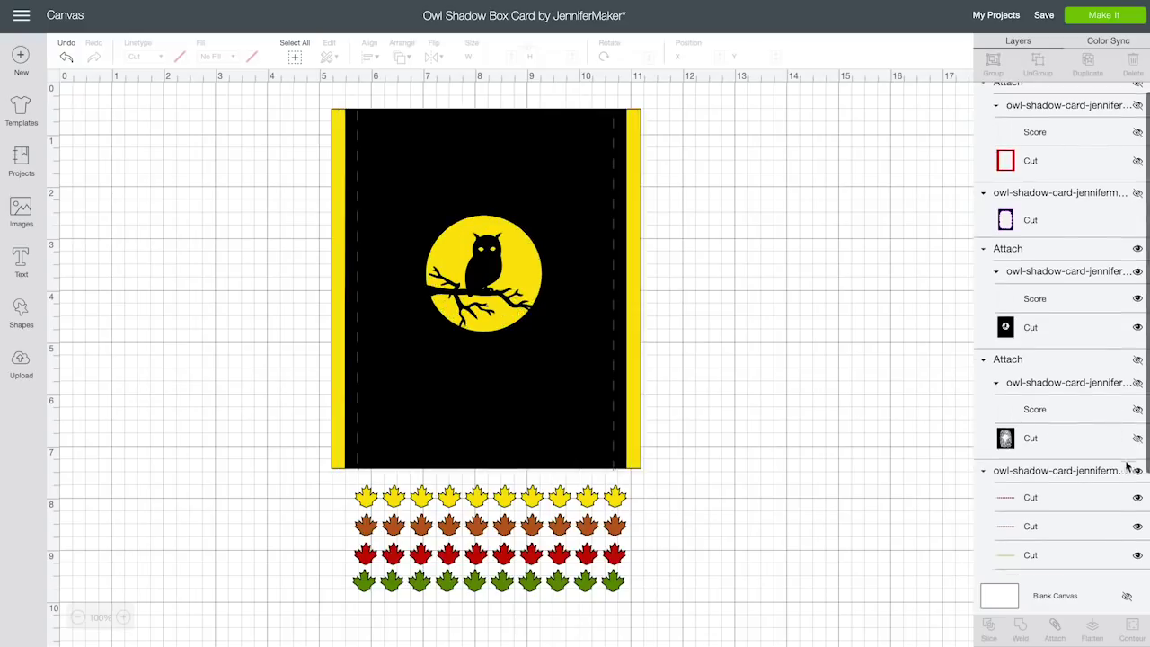
left_click(1137, 471)
scroll(1137, 474, "down", 3)
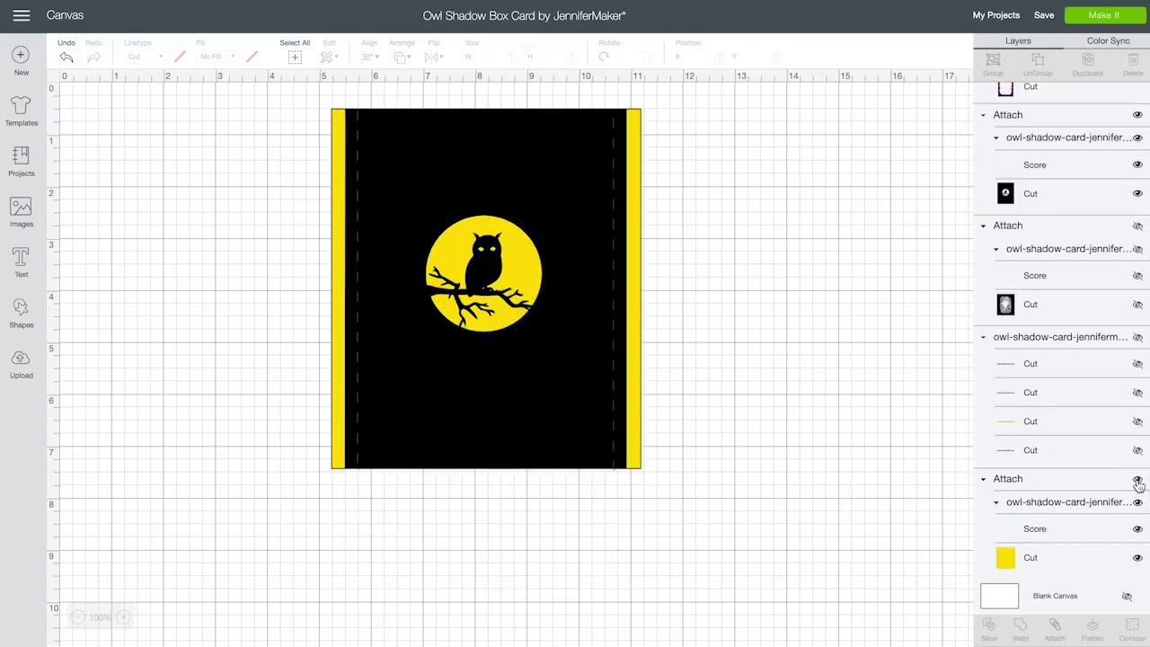
left_click(1138, 478)
scroll(1107, 462, "up", 3)
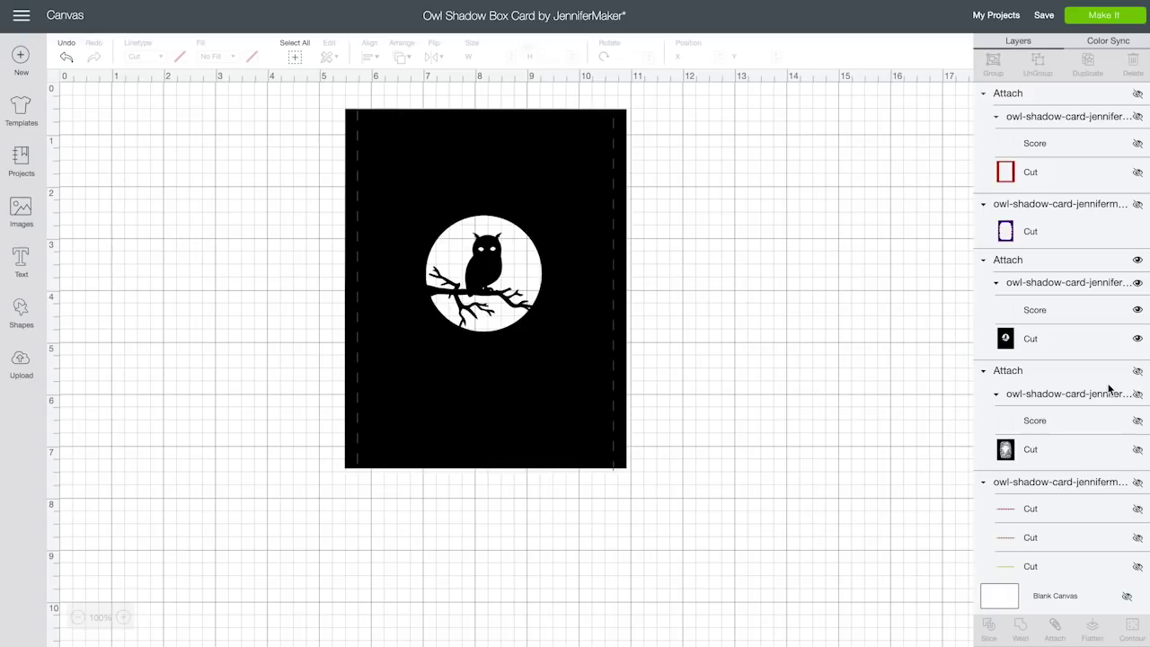
Hide the owl layer's score lines and move the layer to about X 3.367, Y 0.658 at 150% zoom
left_click(1137, 310)
left_click(124, 619)
left_click(124, 619)
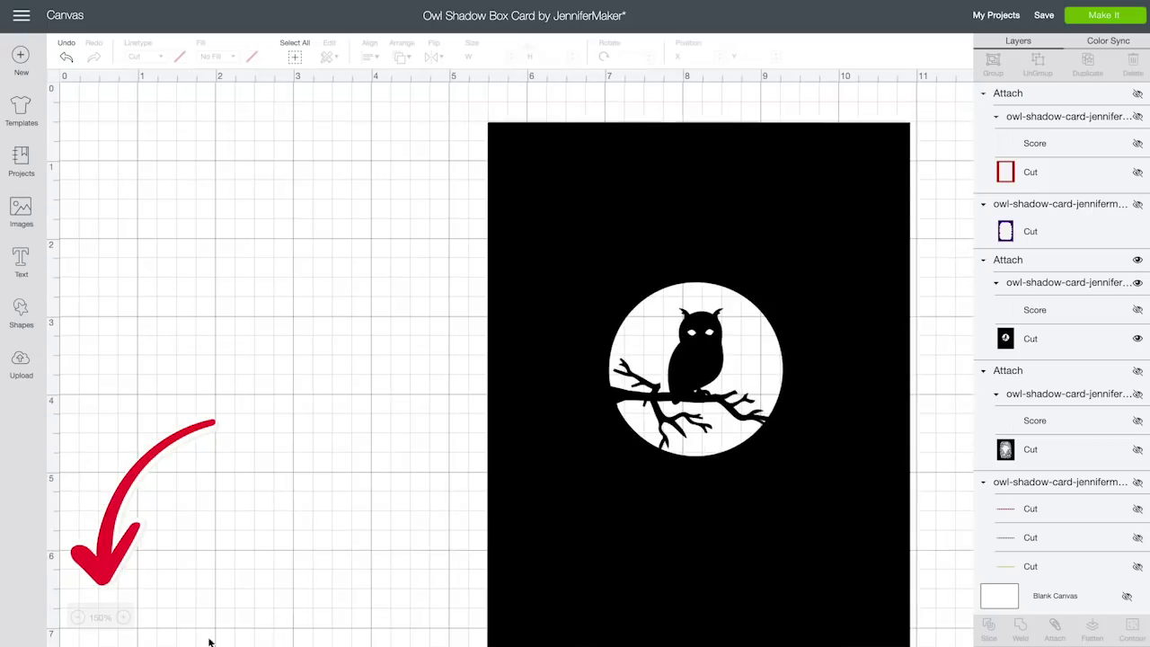
left_click_drag(654, 518, 486, 523)
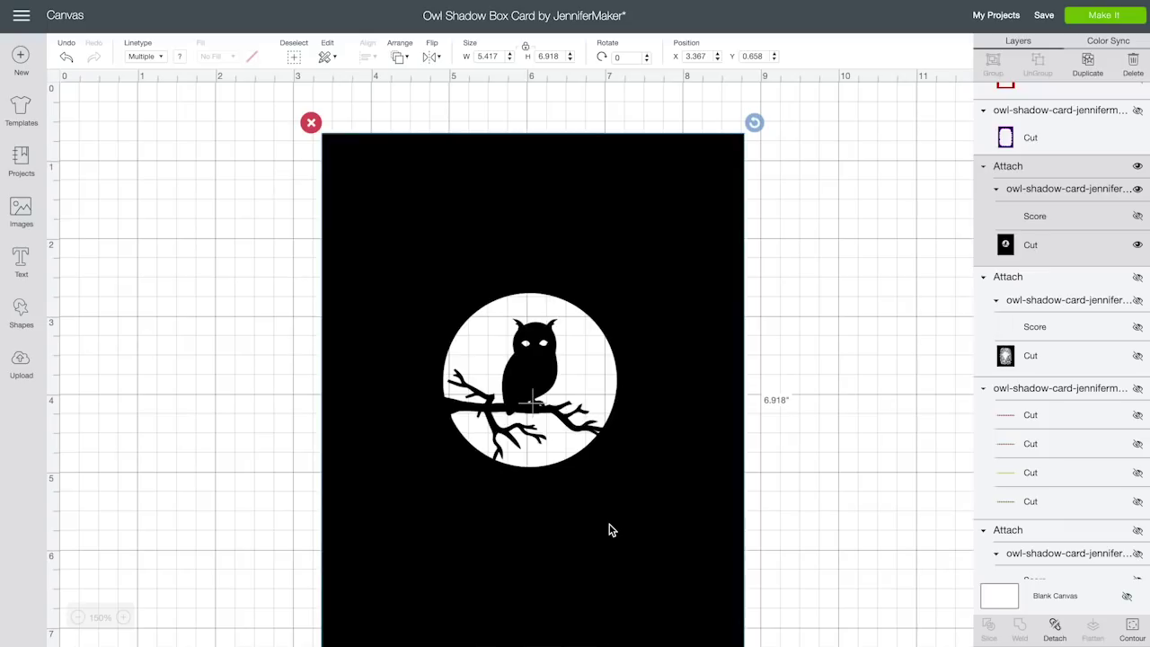
Use Contour on the owl's cut layer to hide both eye cutouts
left_click(1069, 243)
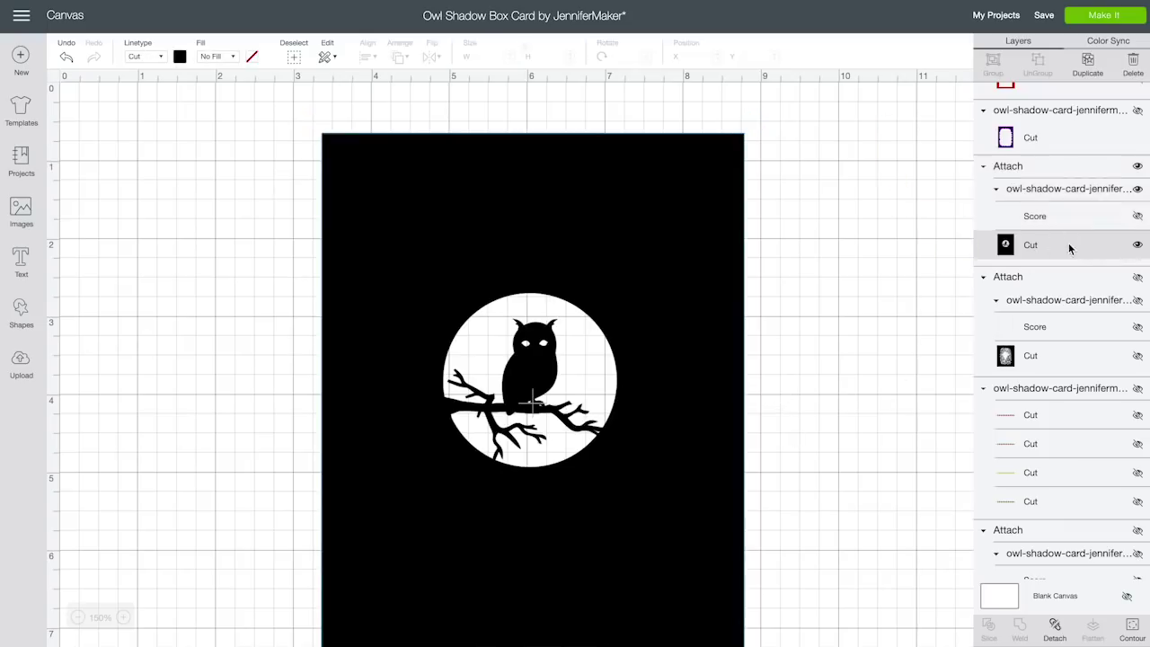
left_click(1134, 636)
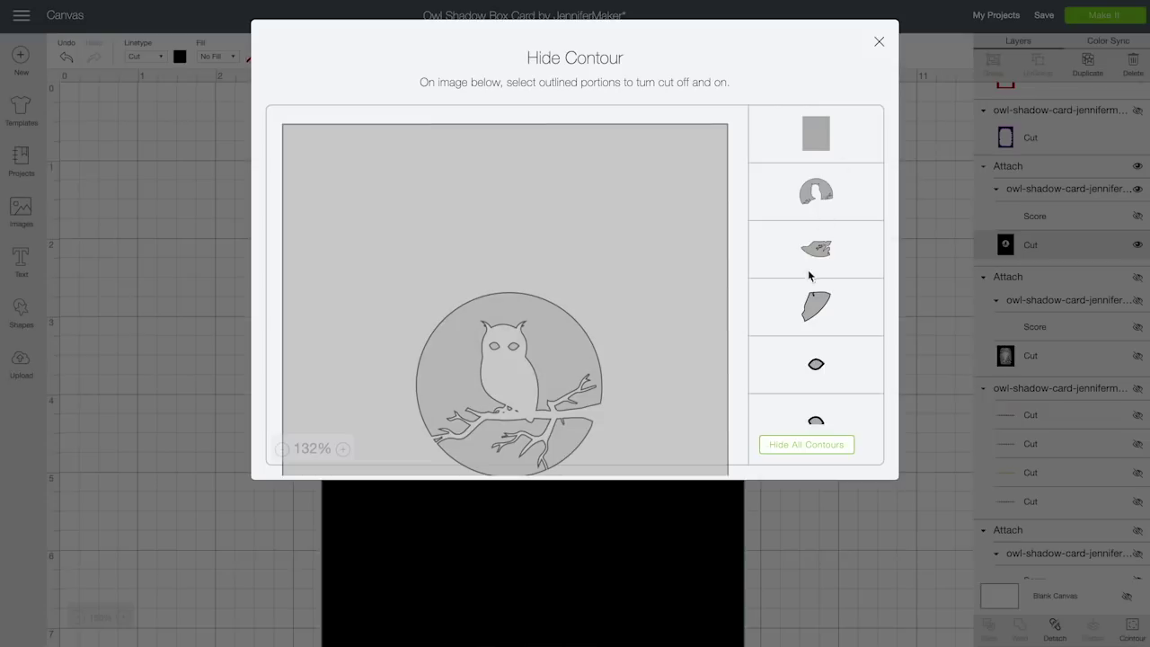
left_click(496, 352)
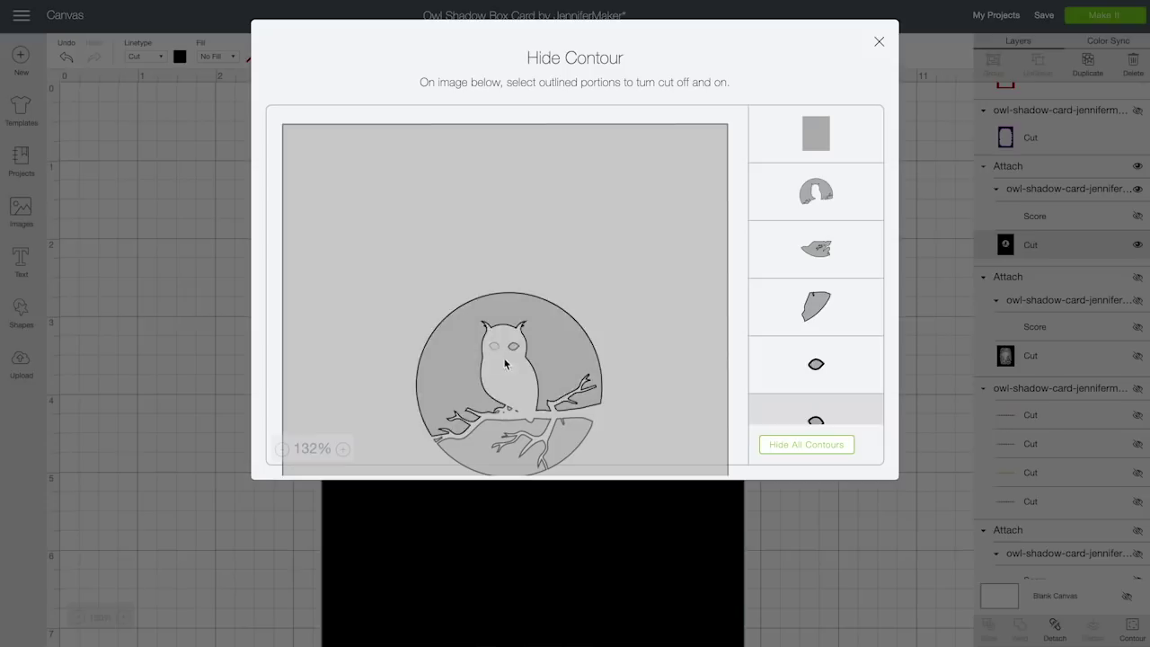
left_click(515, 350)
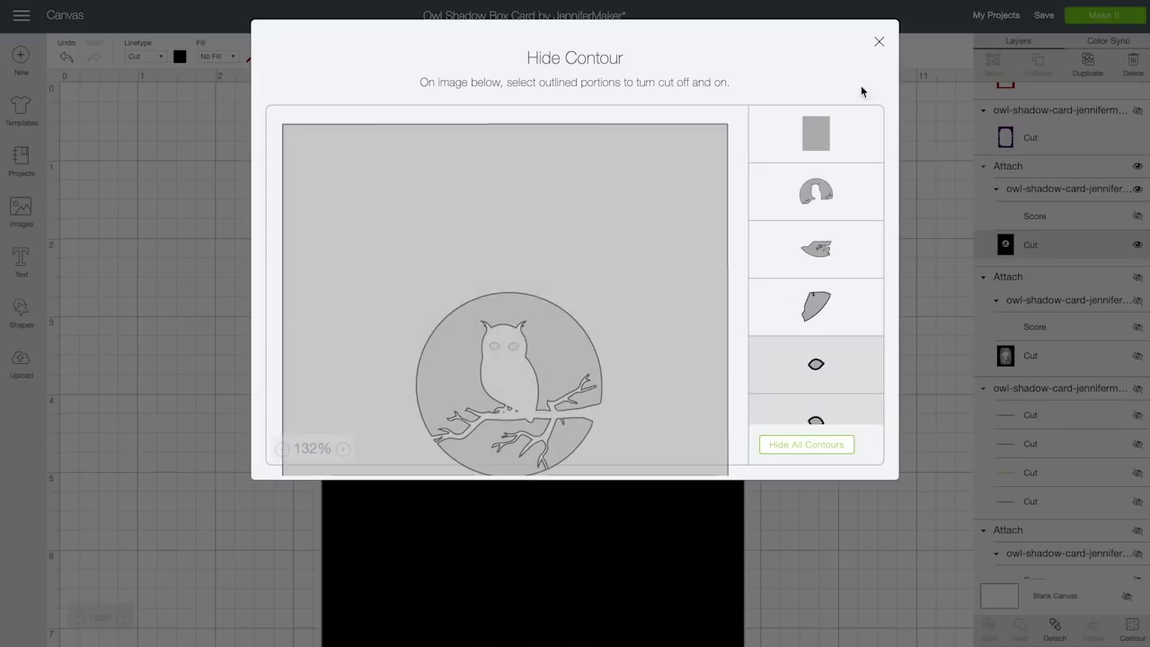
left_click(878, 42)
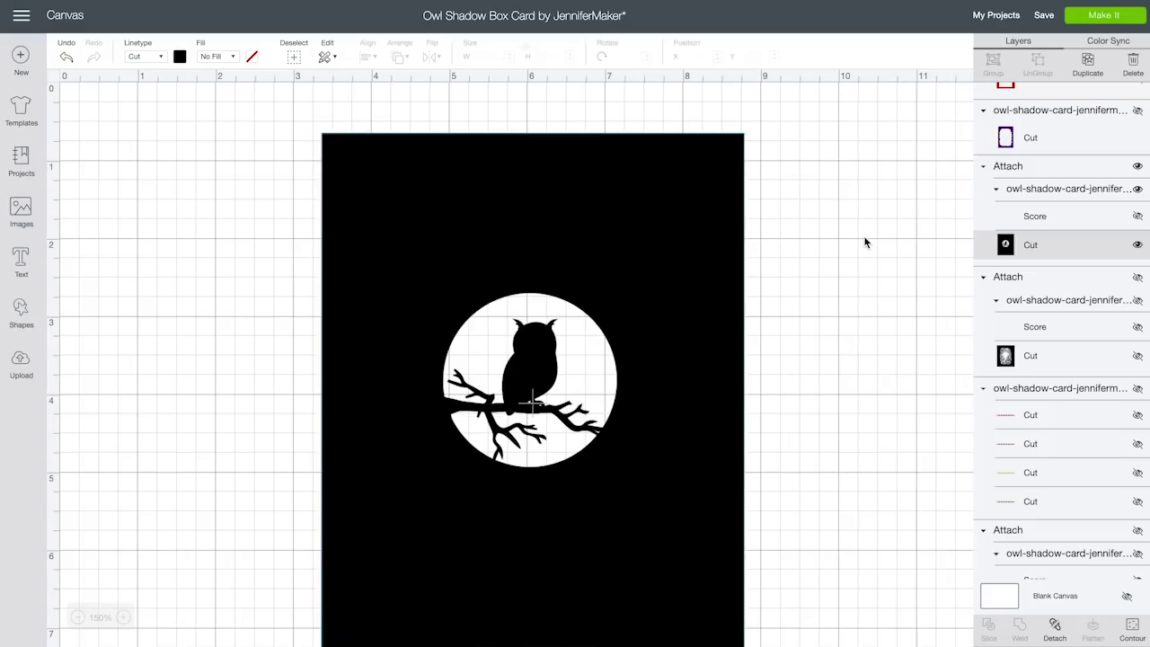
Add a heart shape, shrink it to about 0.125" x 0.118", and place it on the owl's face as an eye
left_click(21, 309)
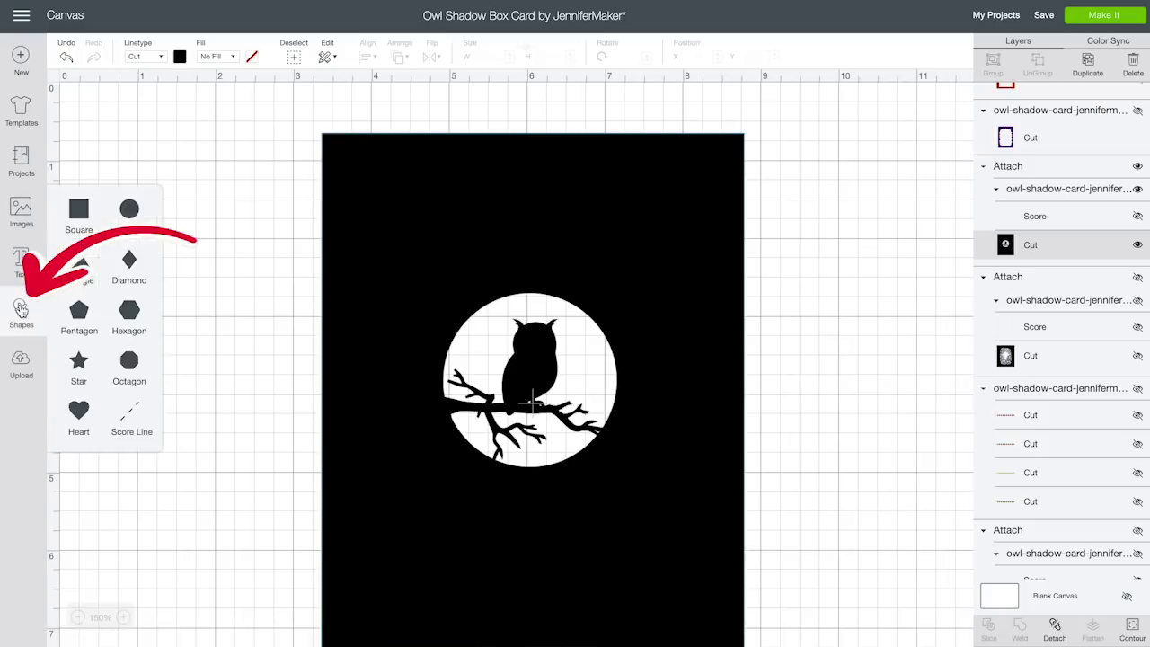
left_click(80, 410)
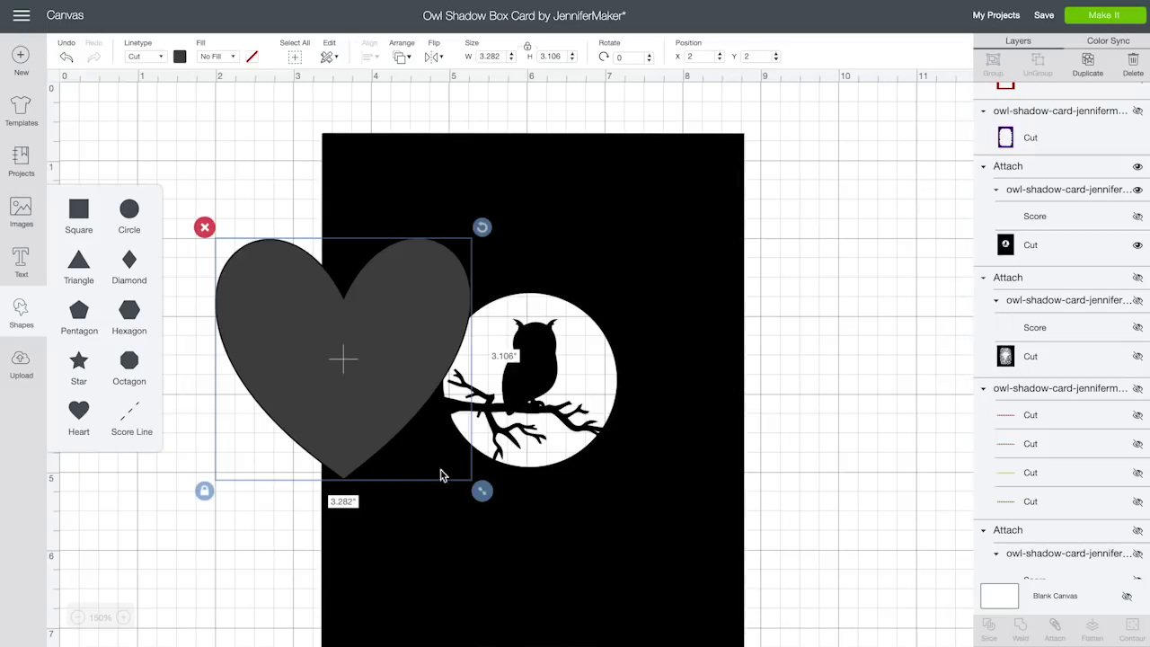
left_click(378, 420)
left_click_drag(455, 475, 531, 346)
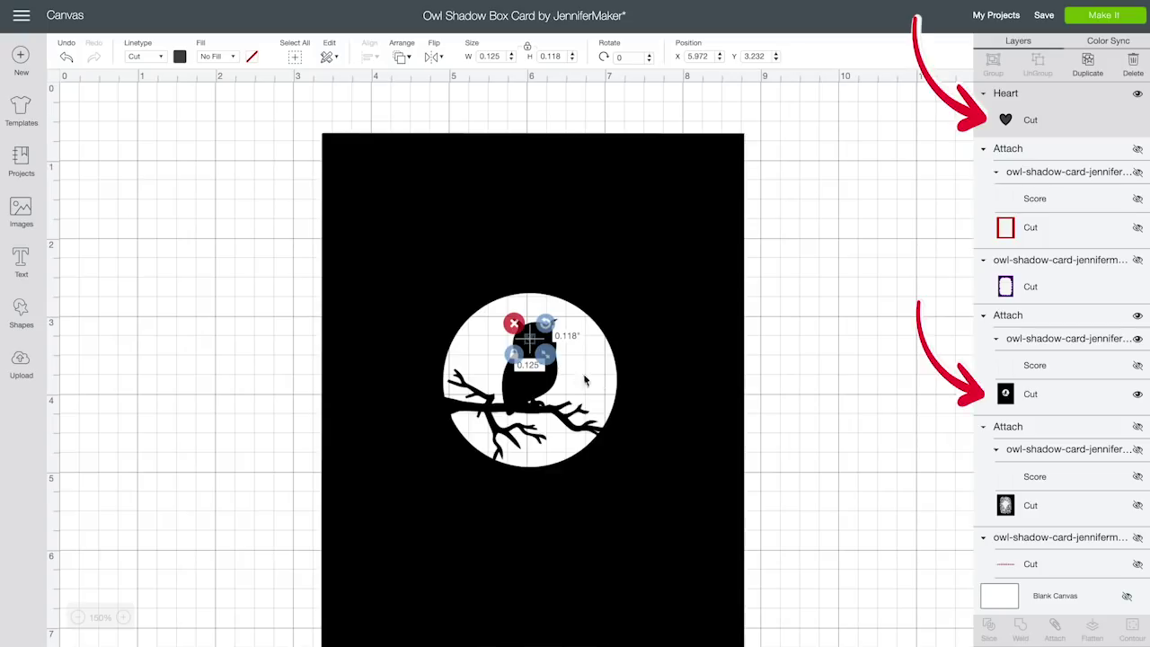
Detach the owl layer and ungroup it so the score lines and the cut panel become separate layers
left_click(666, 401, "shift")
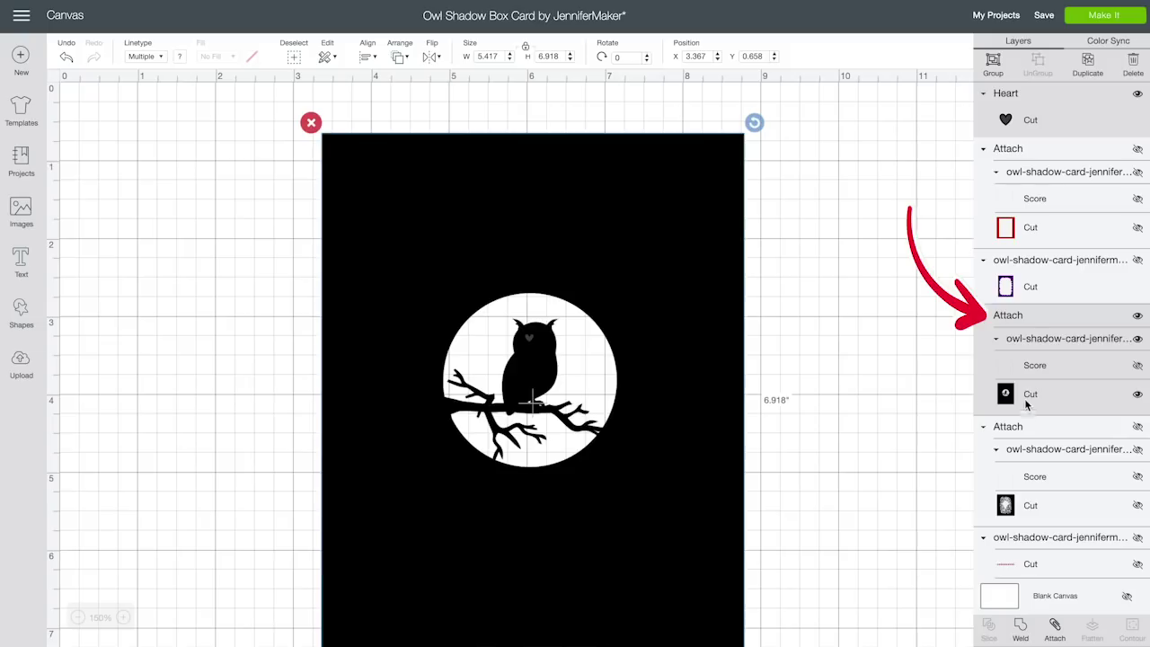
left_click(1048, 322)
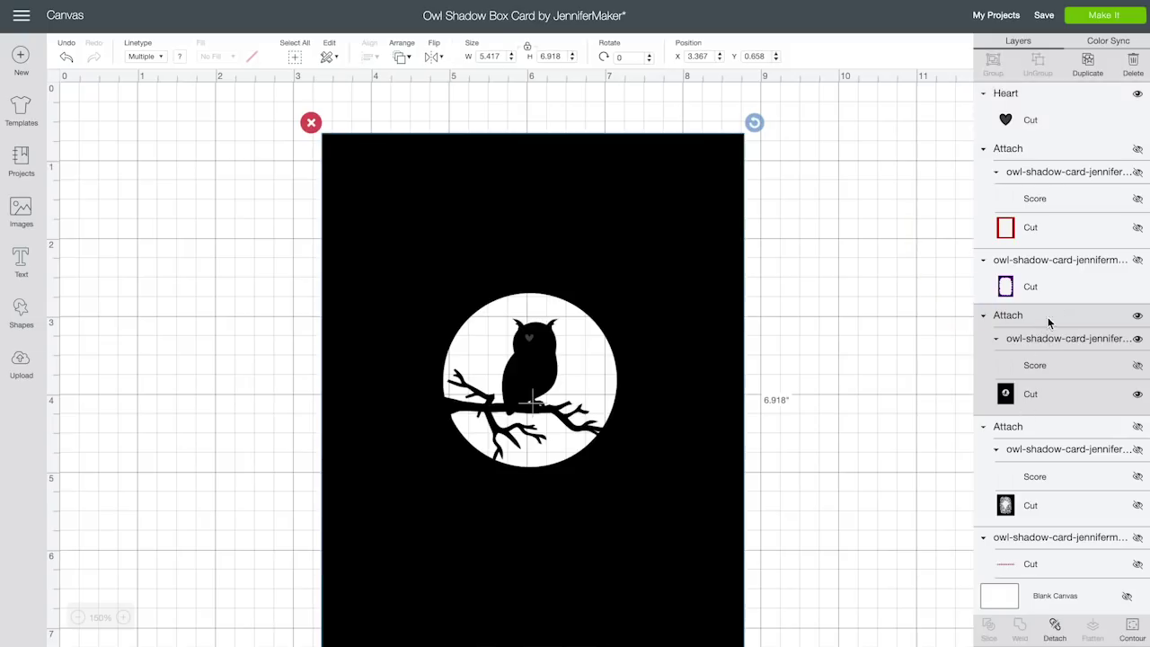
left_click(1044, 365)
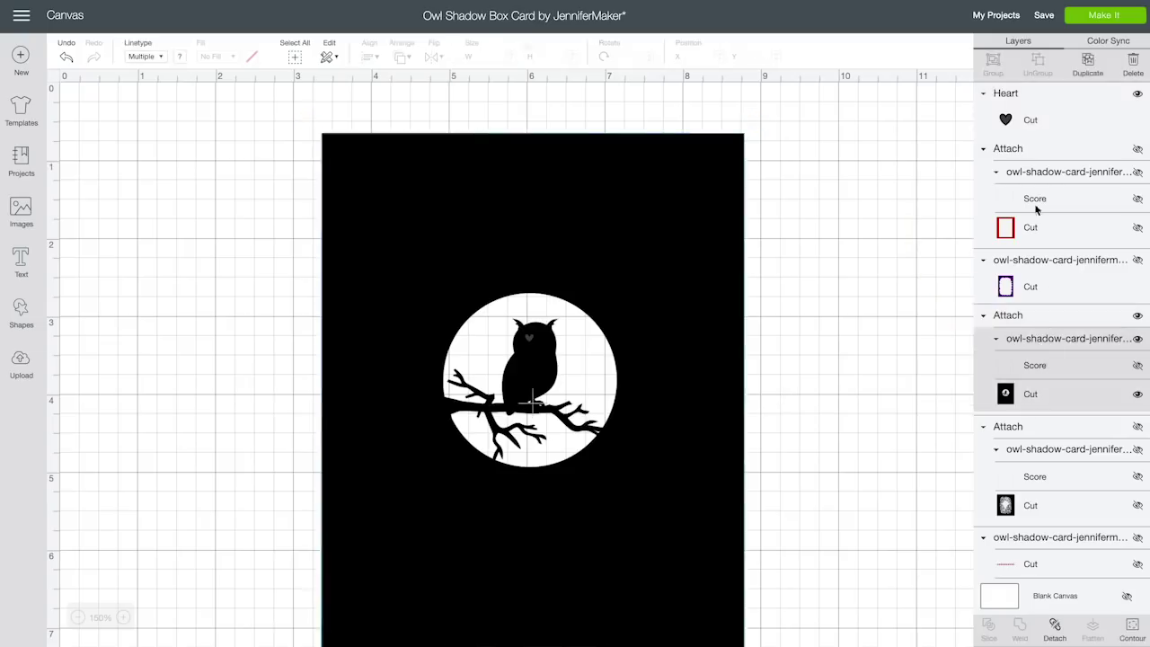
left_click(927, 363)
left_click(1045, 354)
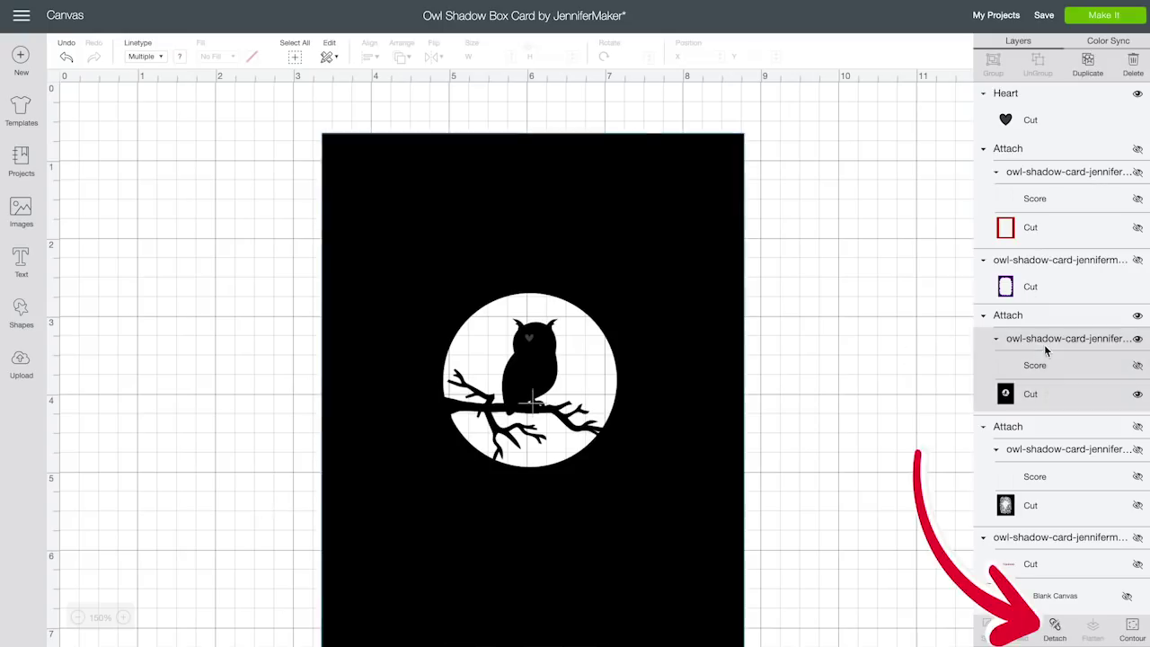
left_click(1053, 631)
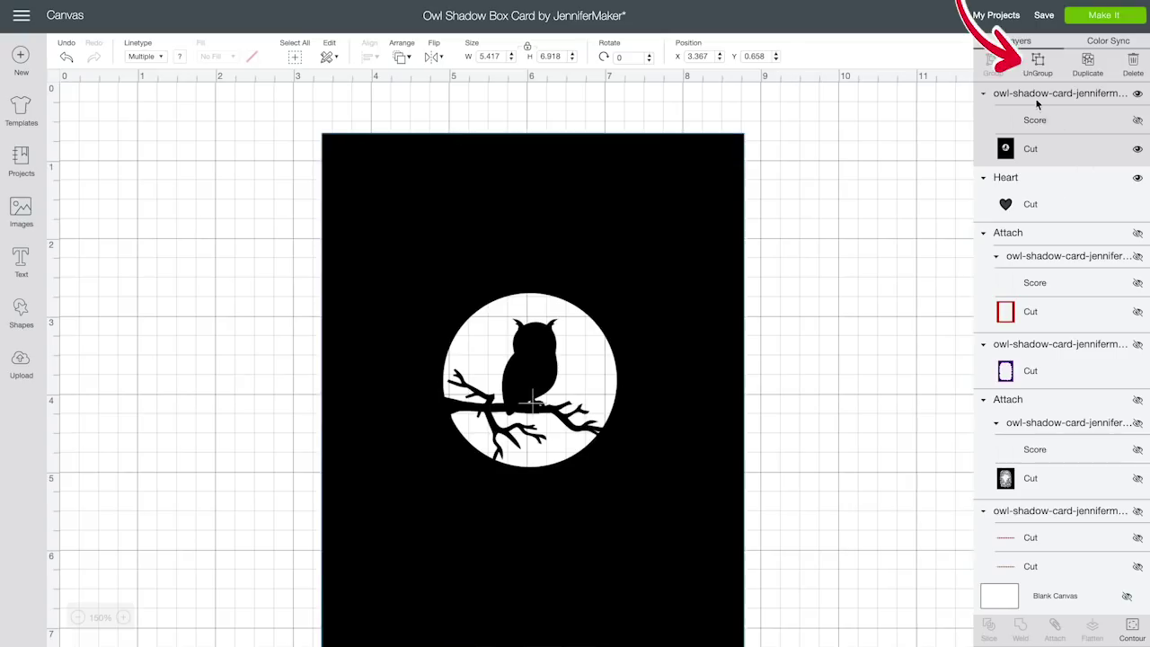
left_click(1038, 63)
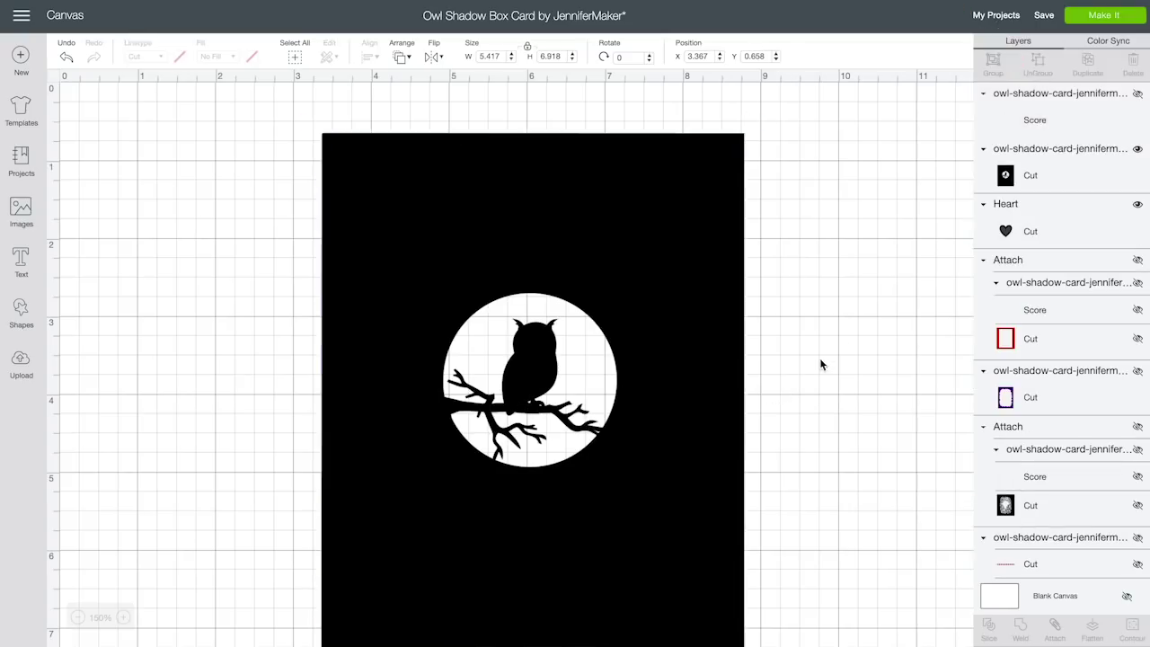
Slice the heart out of the owl's cut layer and move the panel to about X 3.718, Y 0.843
left_click(1052, 175)
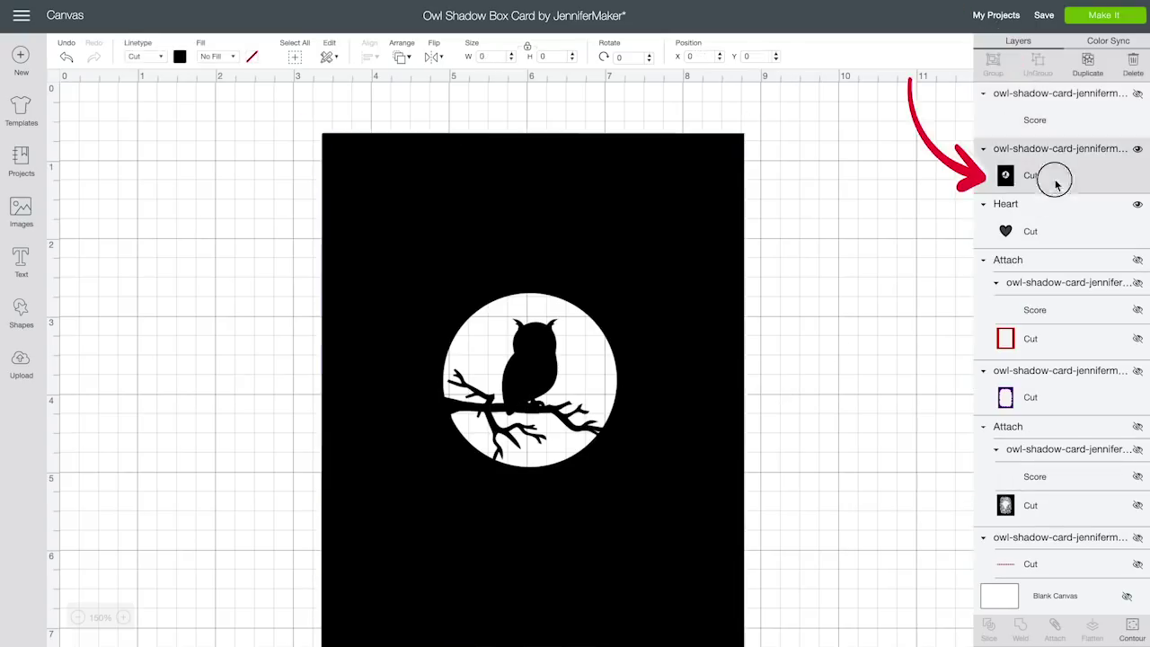
left_click(1054, 236)
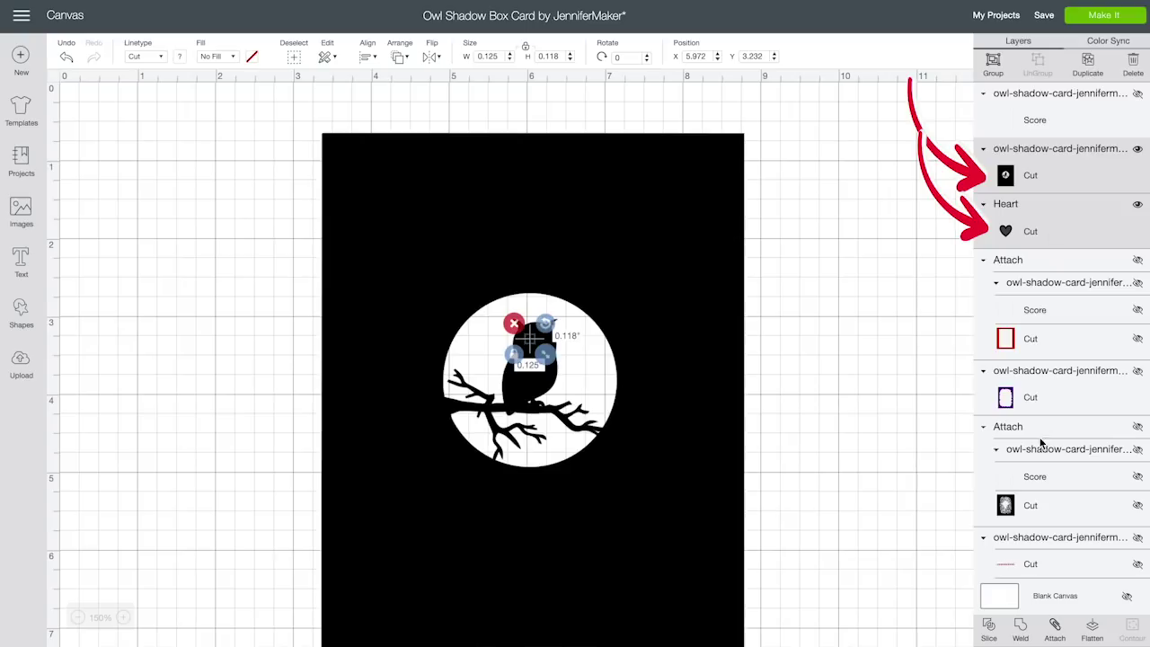
left_click(989, 627)
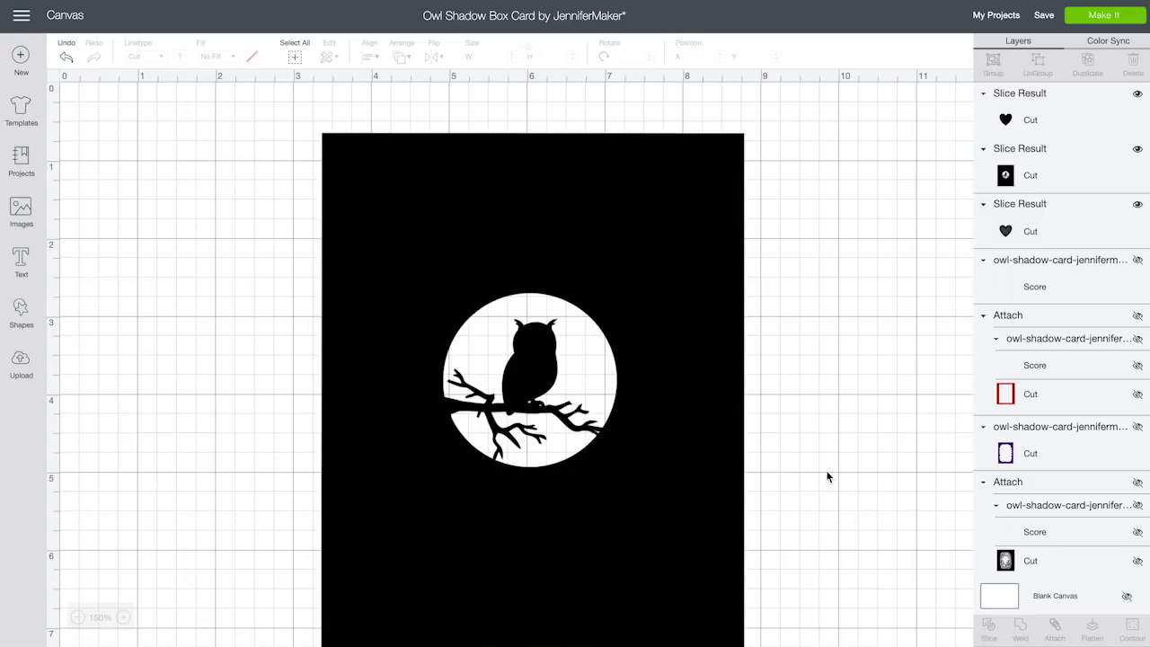
left_click_drag(694, 448, 719, 469)
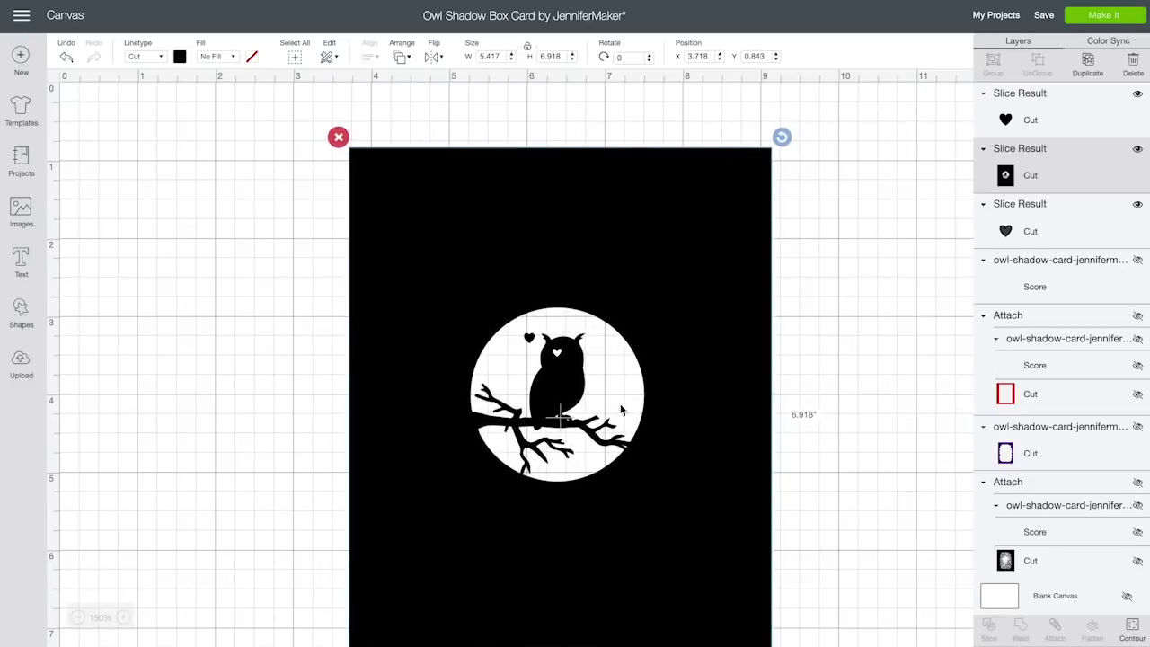
Place a leftover heart as the owl's second eye, slice it out, and move the panel to about X 3.311, Y 1.047
left_click(529, 338)
left_click_drag(530, 340, 576, 358)
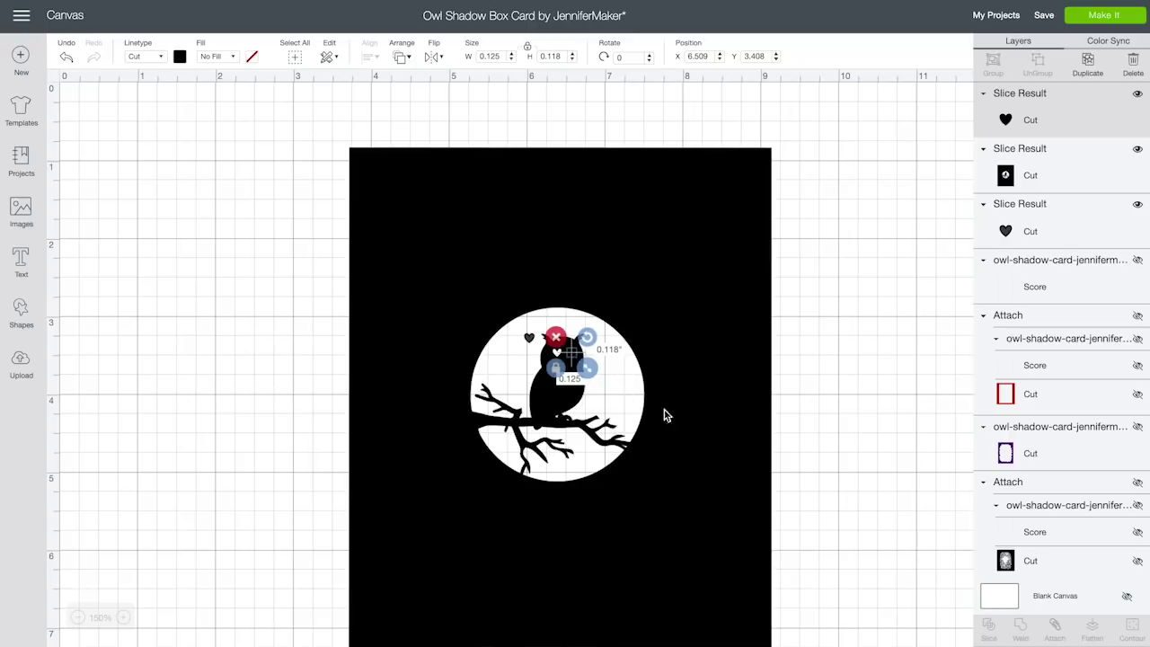
left_click(687, 431)
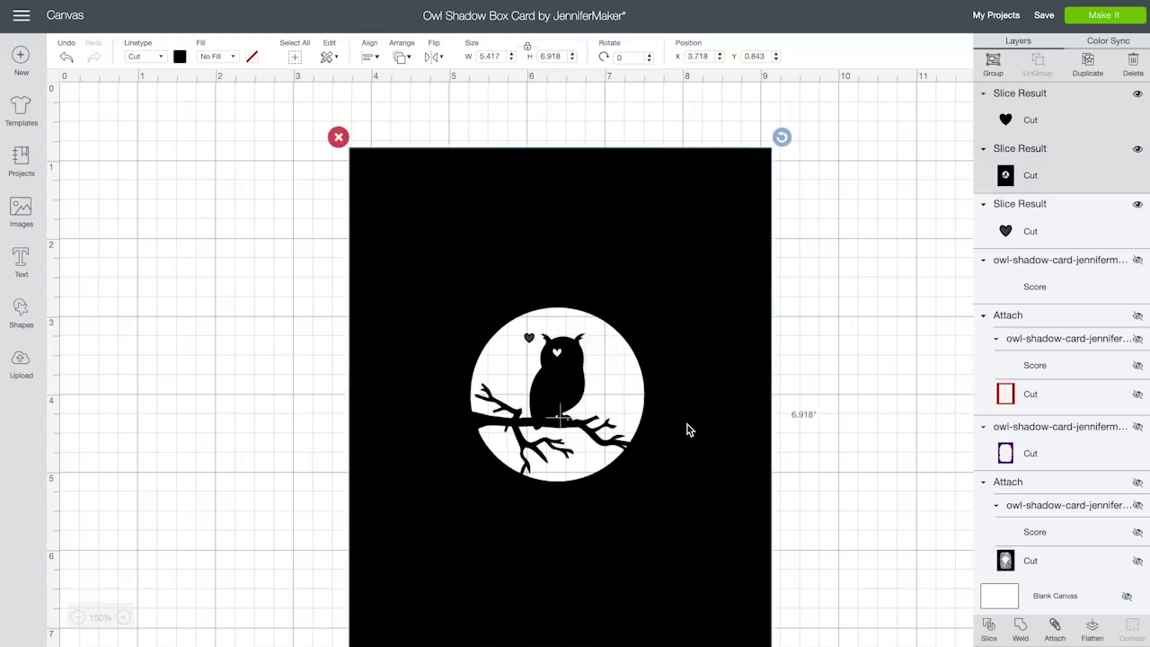
left_click(989, 634)
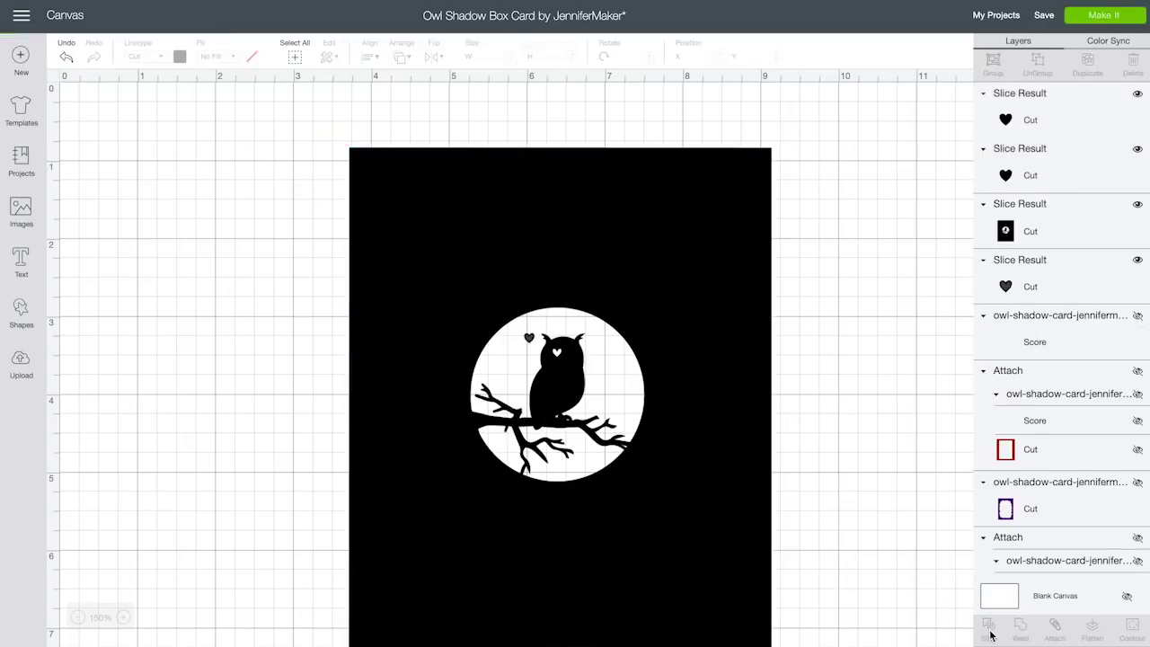
left_click_drag(742, 462, 708, 485)
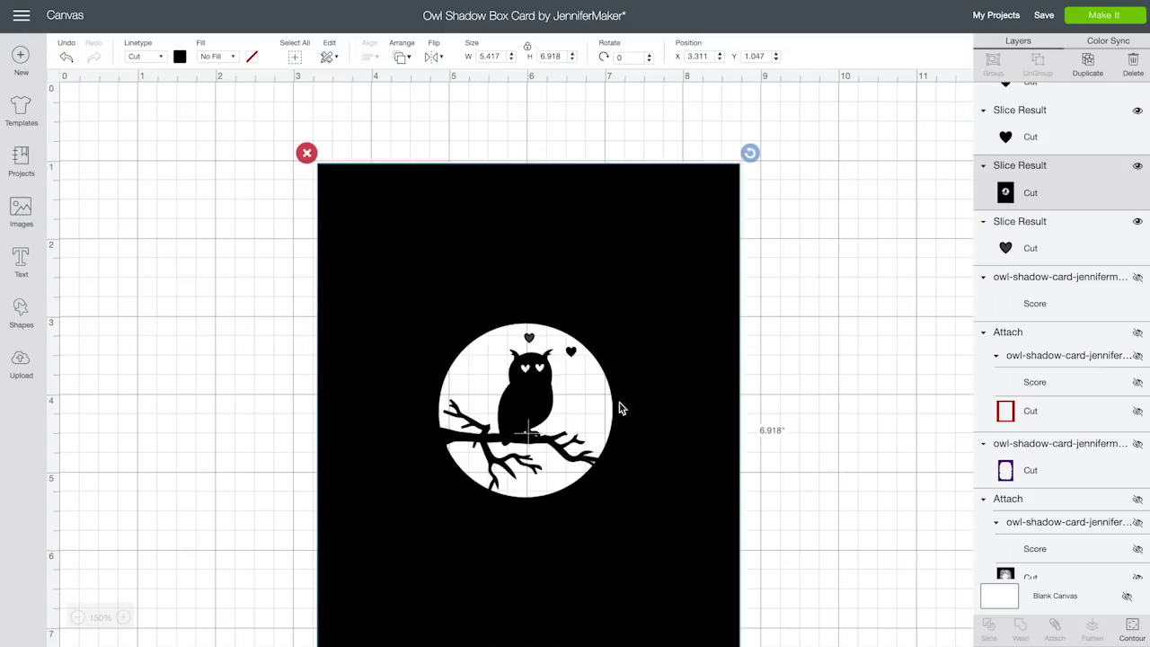
Delete both leftover heart slices and move the owl panel to about X 3.255, Y 0.26
left_click(571, 354)
left_click(575, 360)
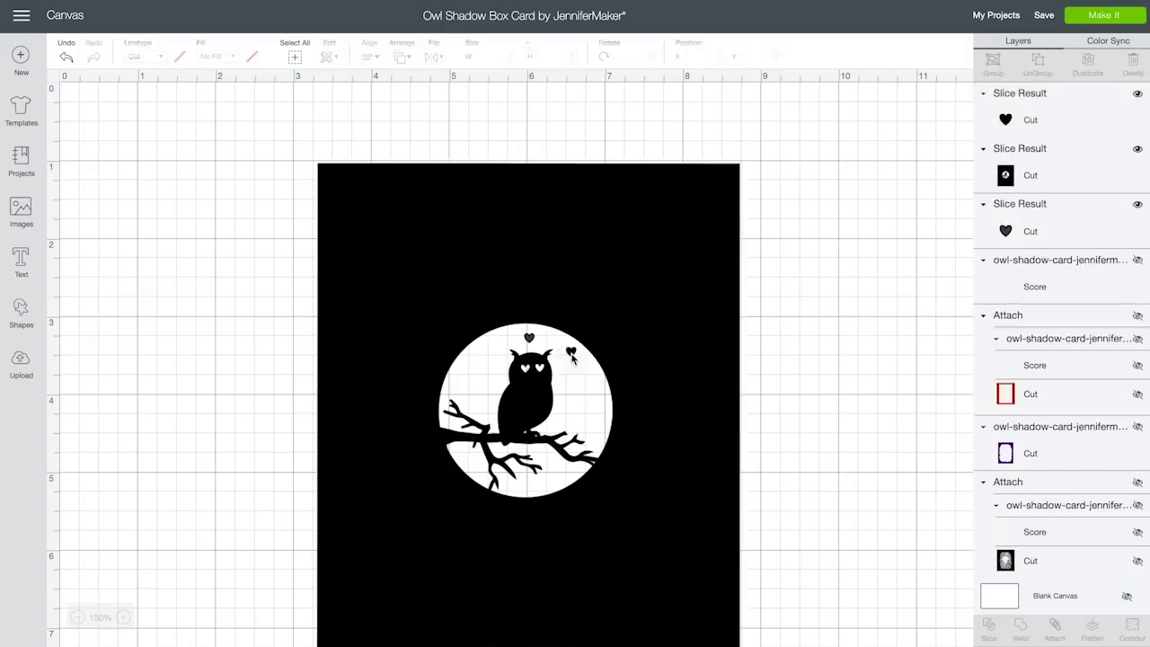
left_click(532, 341)
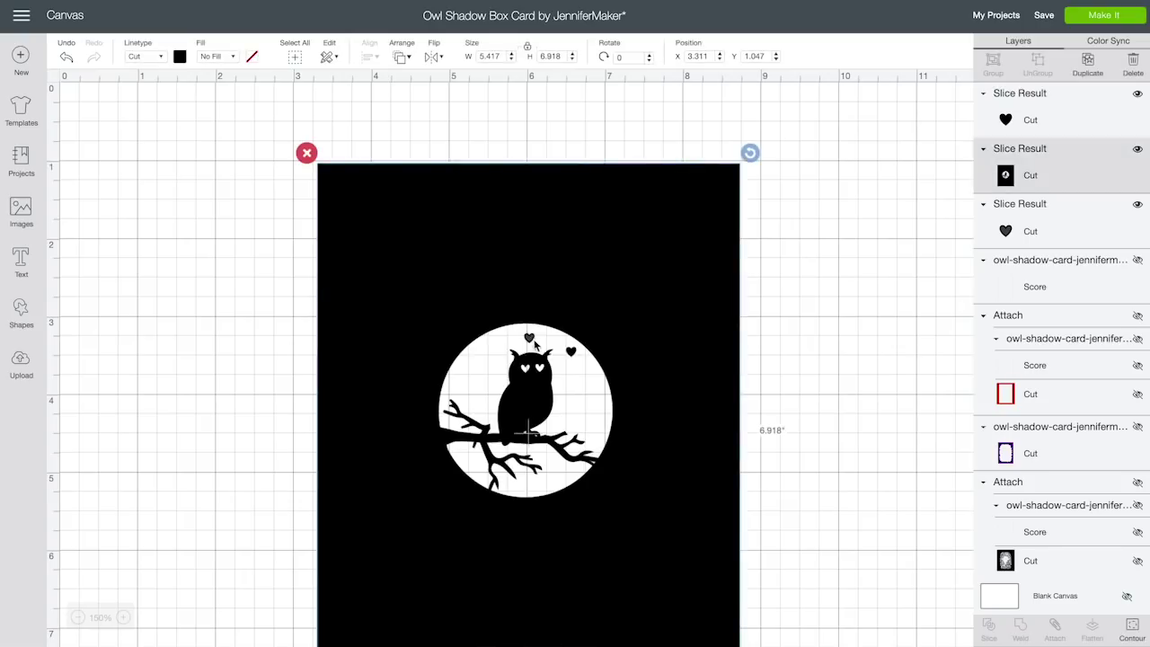
left_click(571, 354)
key("Delete")
left_click(542, 344)
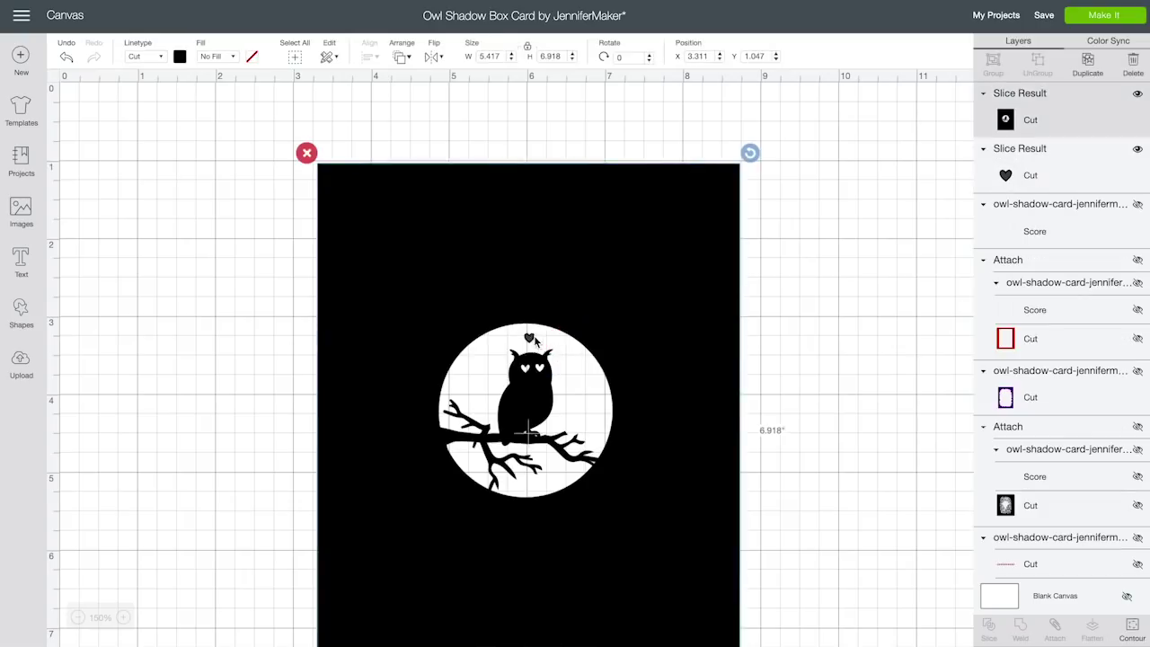
left_click(1061, 186)
key("Delete")
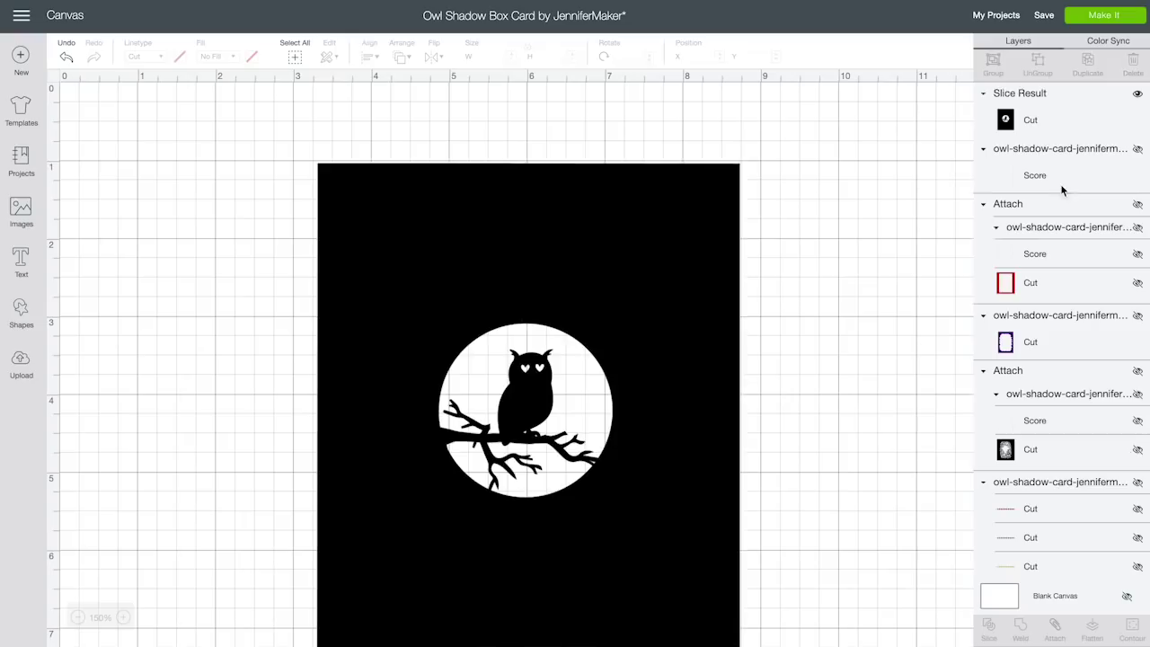
left_click_drag(683, 458, 668, 413)
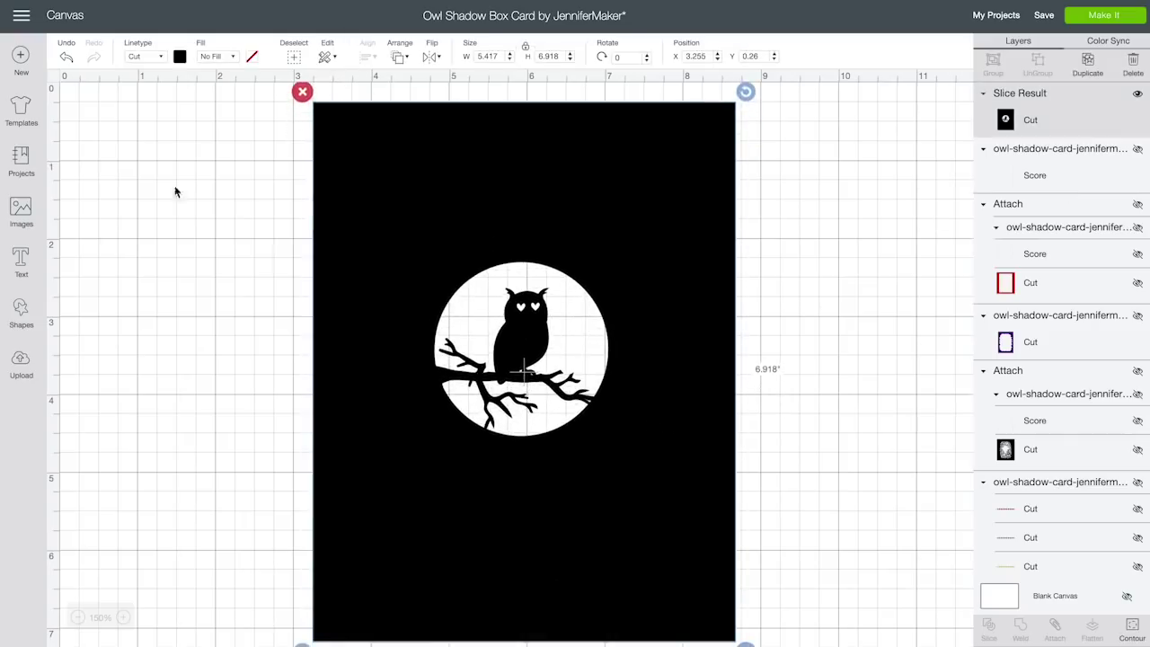
Undo the last panel move and the deletion of both leftover hearts
left_click(66, 58)
left_click(67, 58)
left_click(67, 58)
left_click(66, 58)
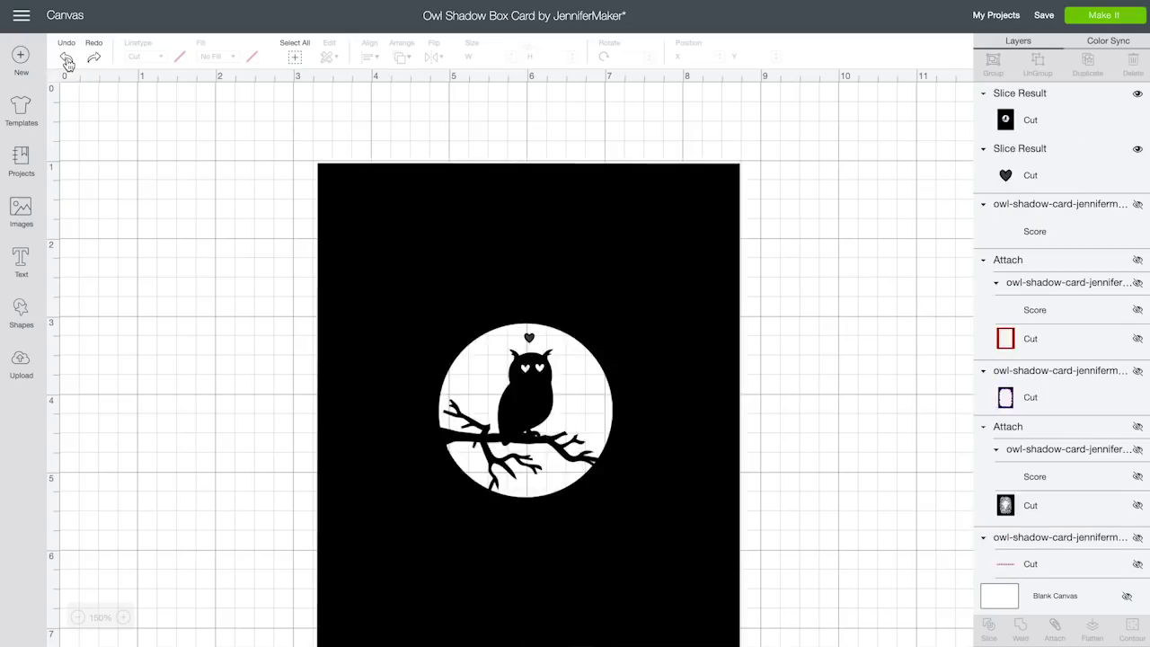
left_click(66, 58)
left_click(66, 59)
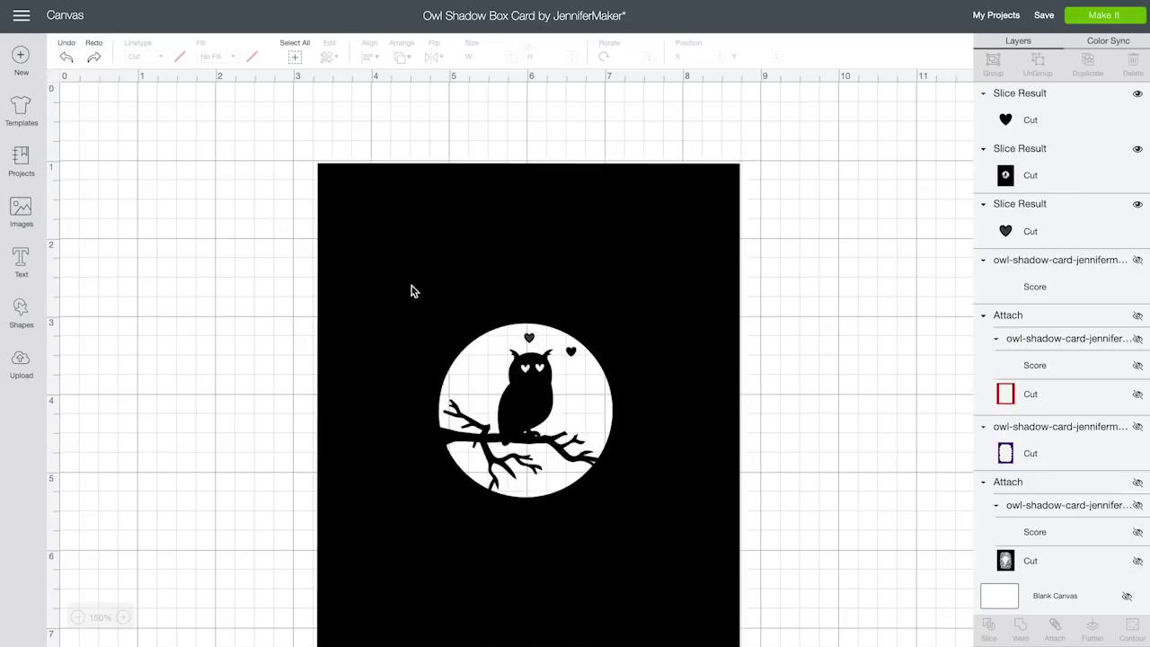
Delete the two leftover heart slices around the owl and move the panel to about X 3.144, Y 0.491
left_click(571, 354)
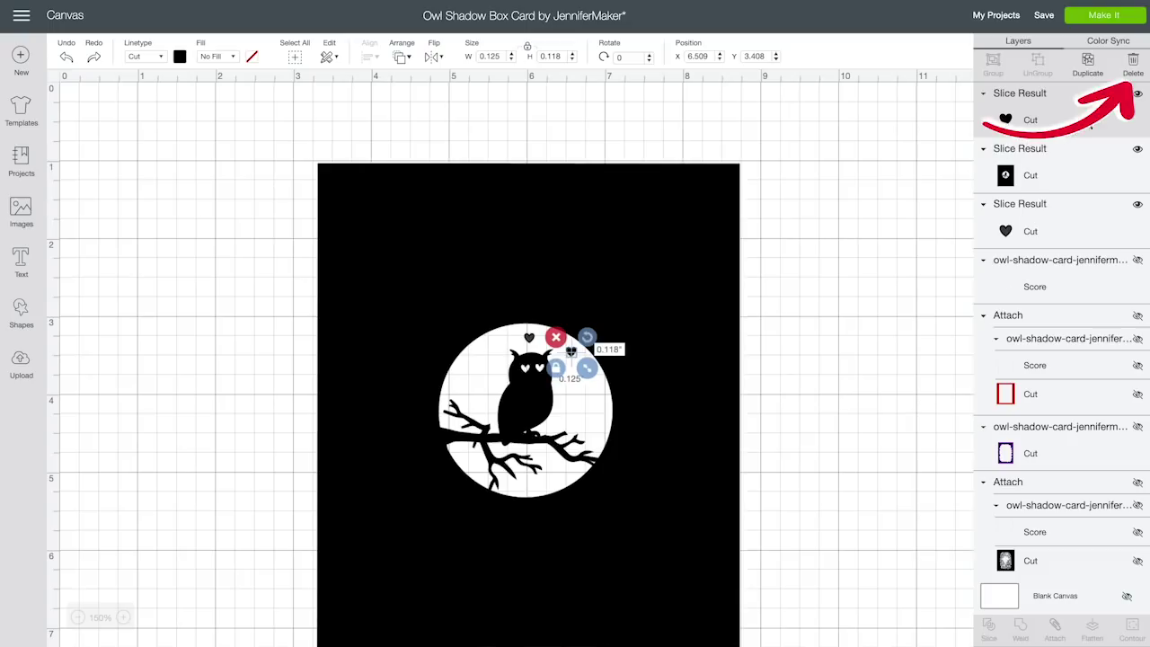
left_click(1137, 74)
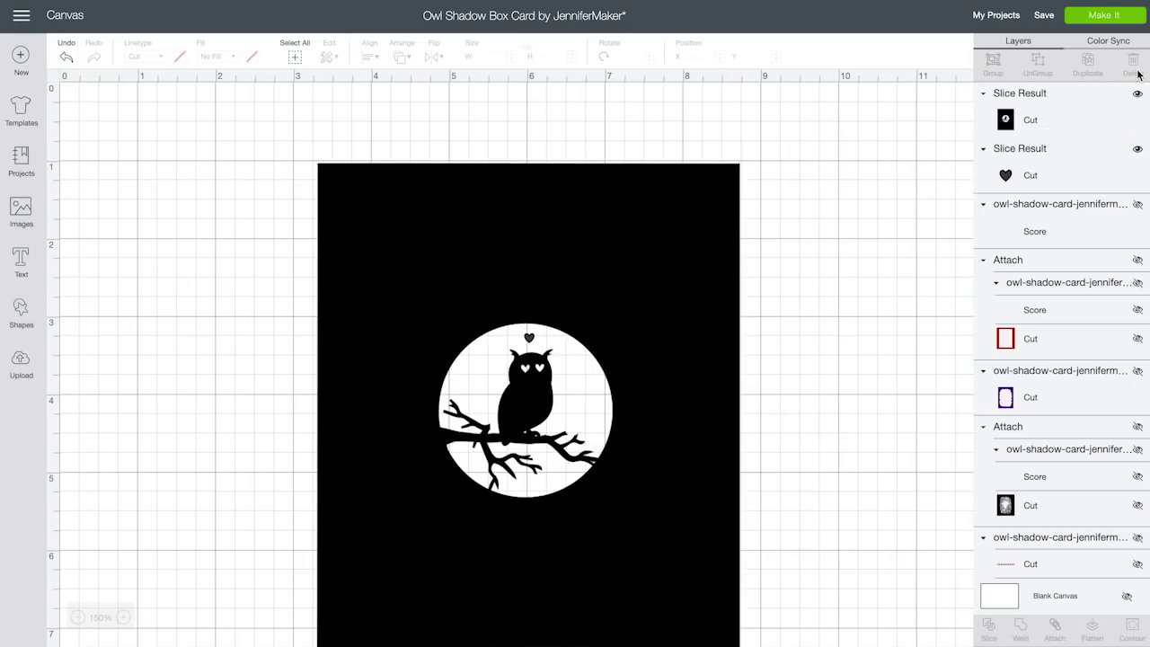
left_click(531, 343)
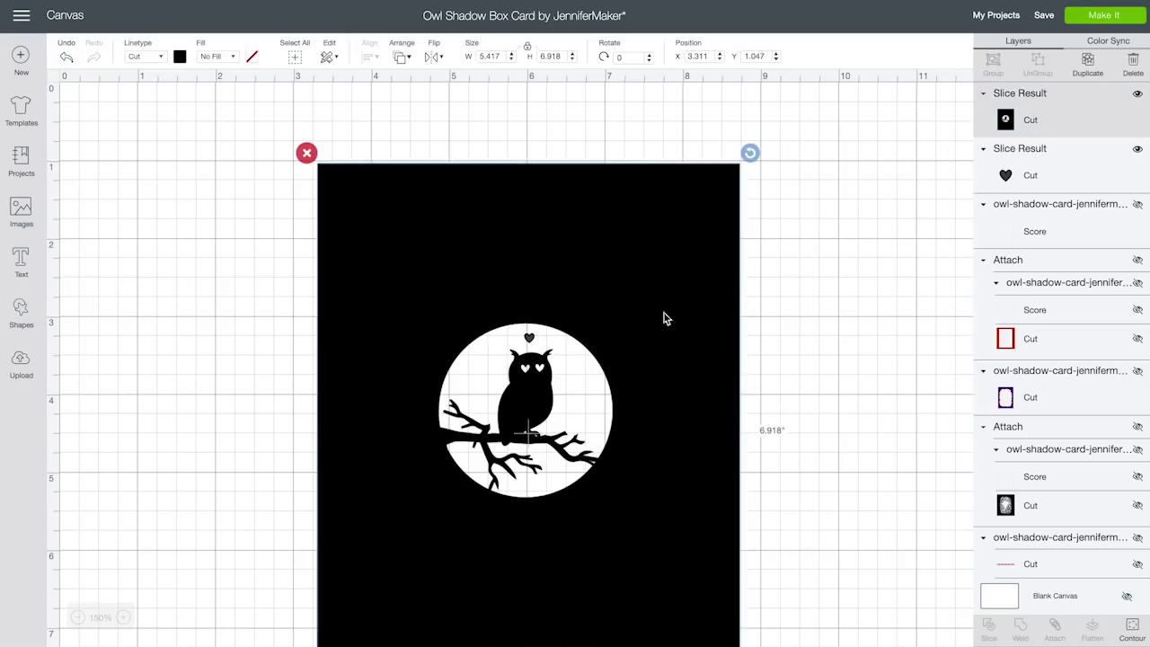
left_click(1038, 179)
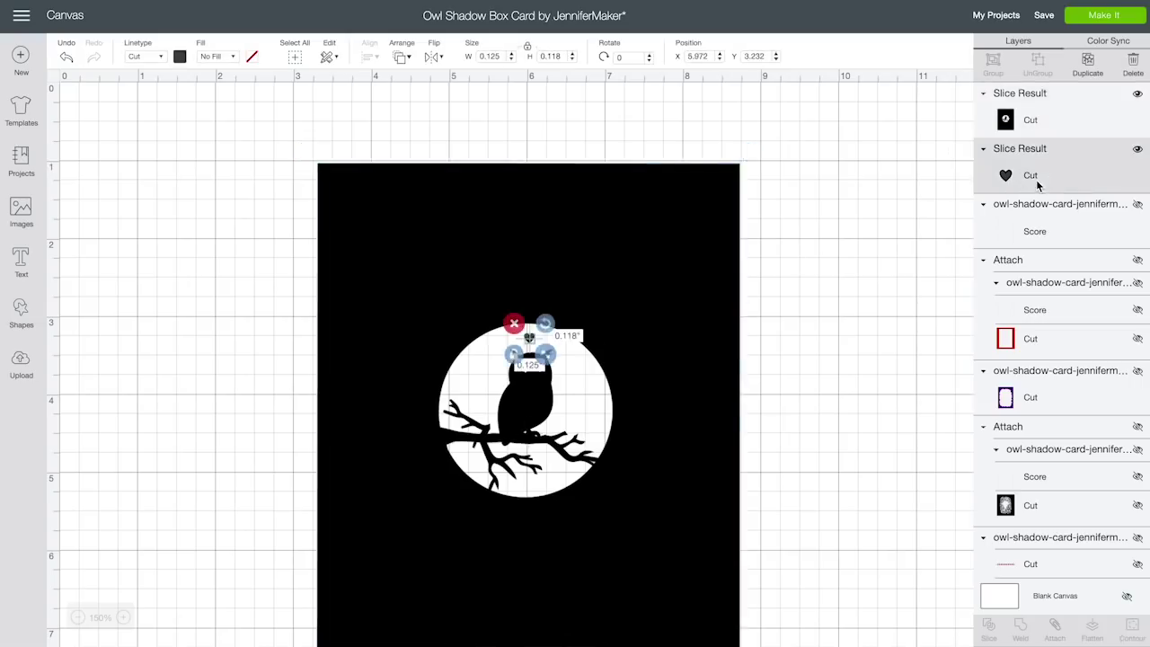
left_click(1134, 65)
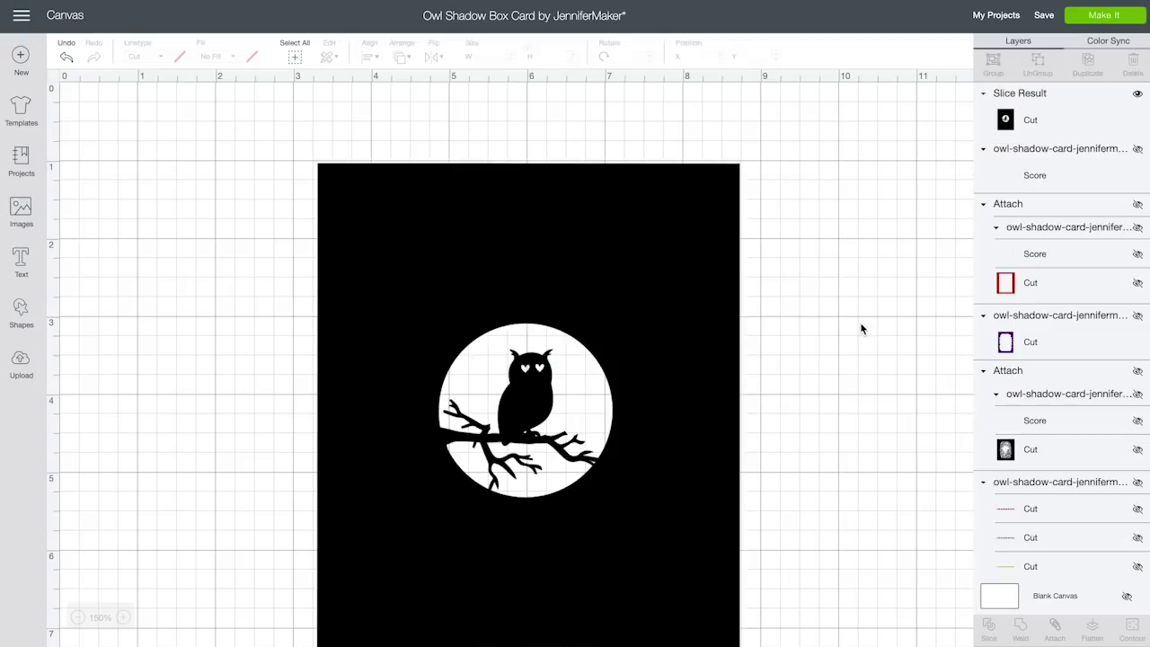
left_click_drag(680, 439, 669, 404)
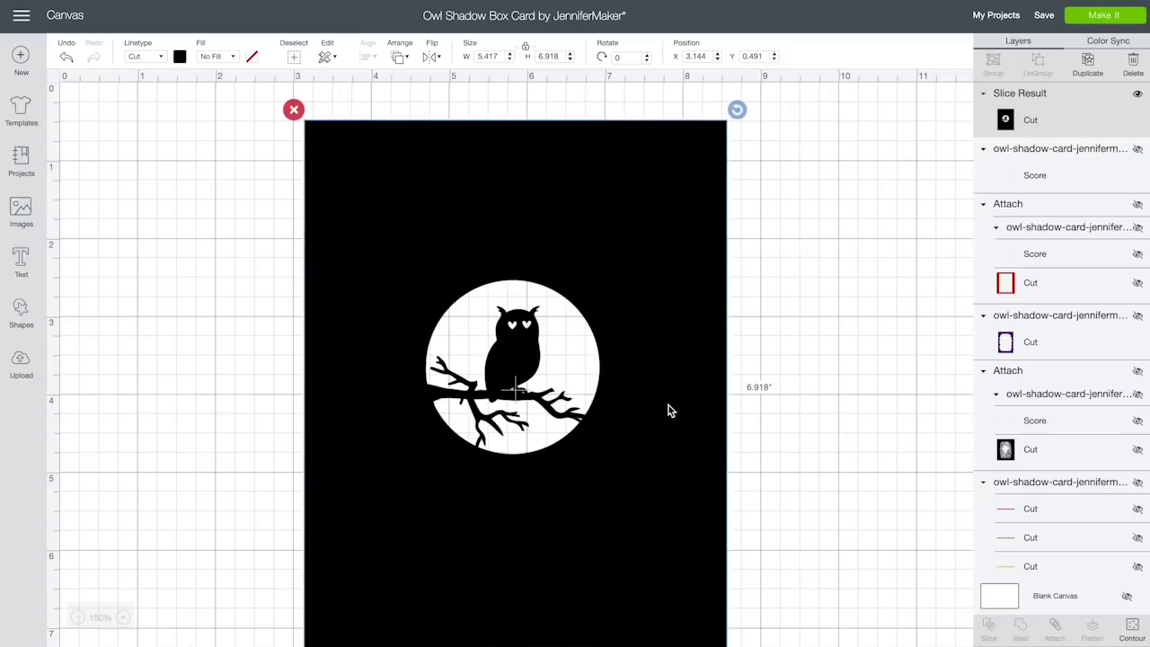
Add a circle, enlarge it to about 2.278" wide, and place it overlapping the moon's upper-left edge at about X 3.407, Y 1.176
left_click(21, 308)
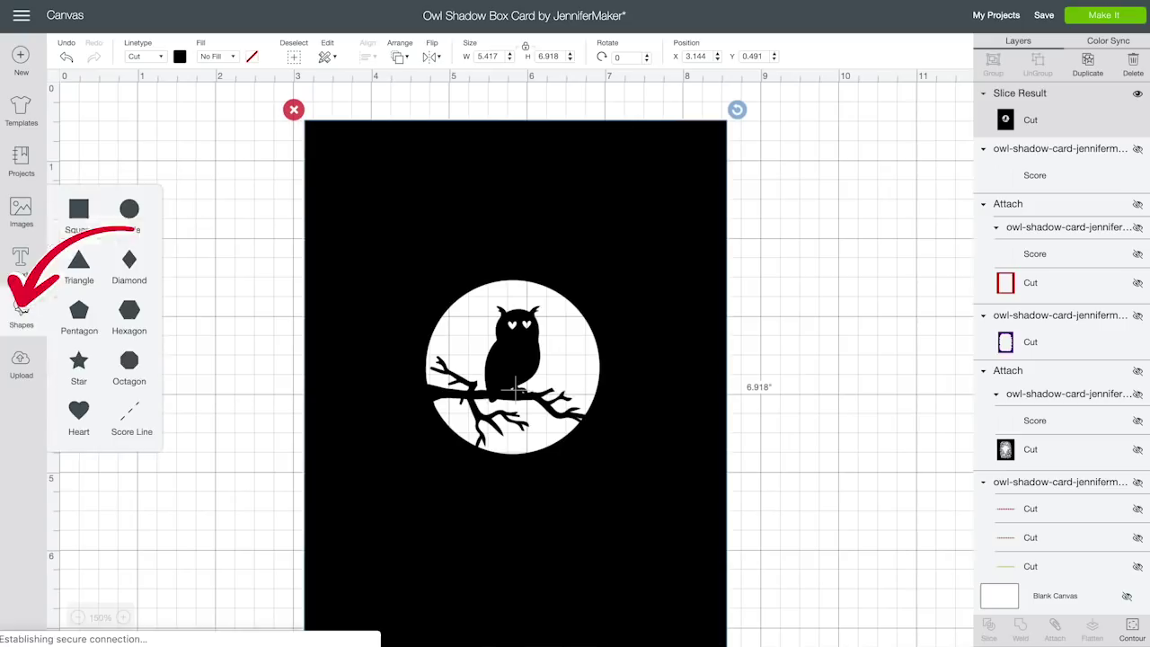
left_click(131, 210)
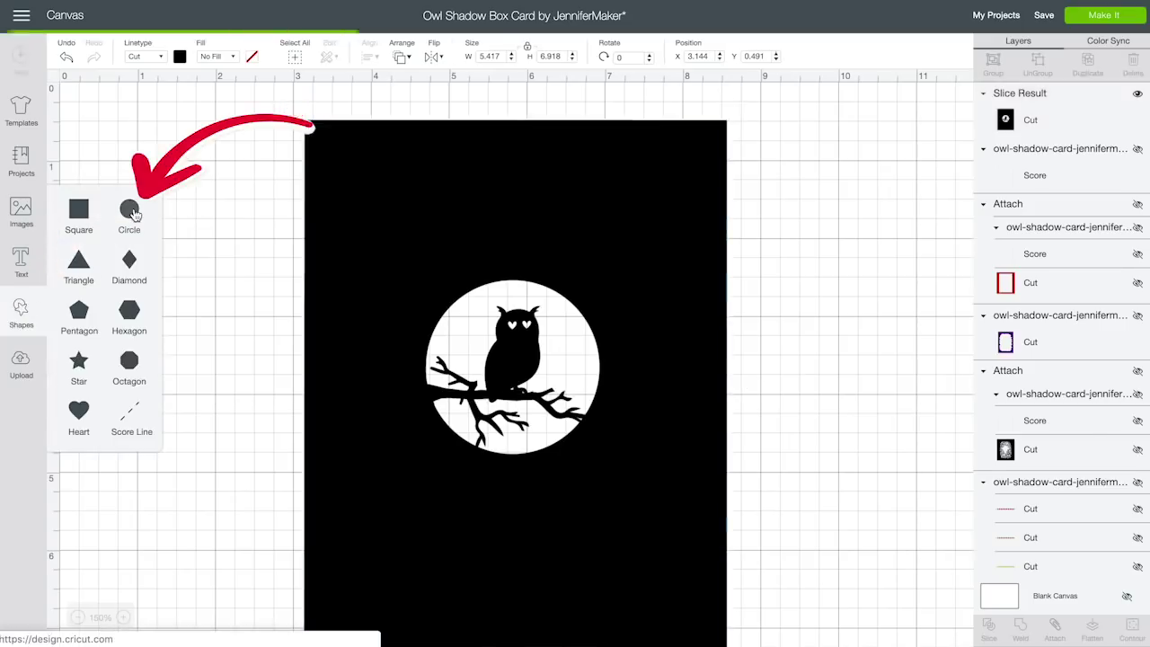
left_click_drag(506, 531, 418, 440)
left_click_drag(362, 403, 521, 398)
left_click_drag(585, 447, 614, 480)
left_click_drag(562, 431, 466, 326)
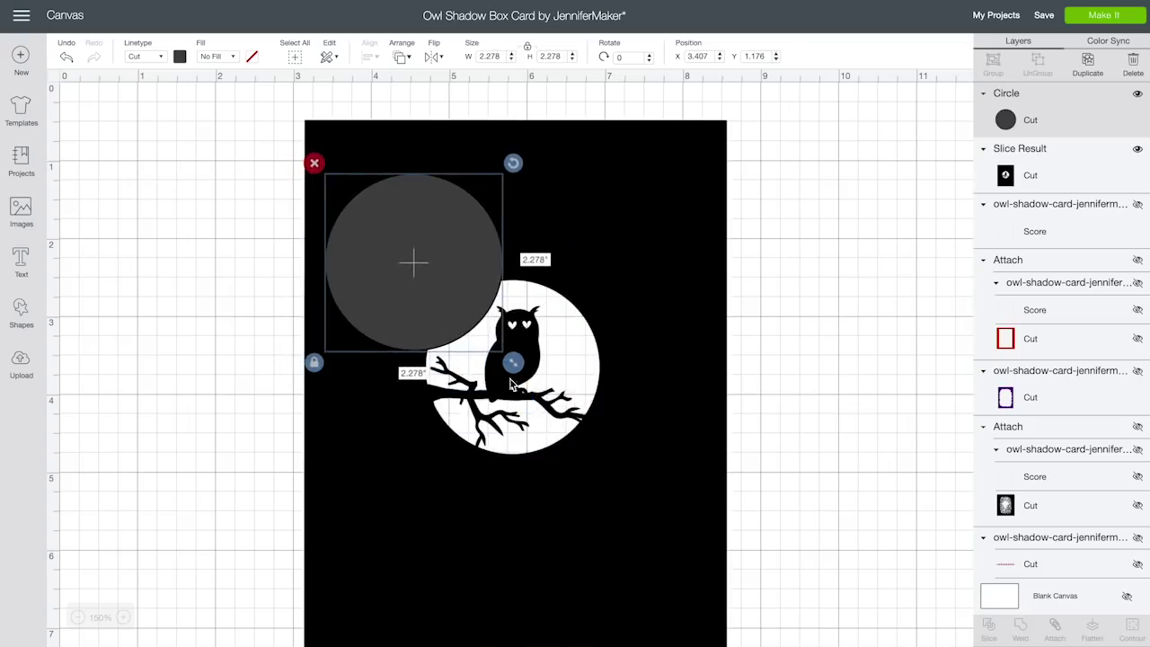
Weld the circle to the owl panel and move the welded layer to about X 2.792, Y 0.528
left_click(617, 479)
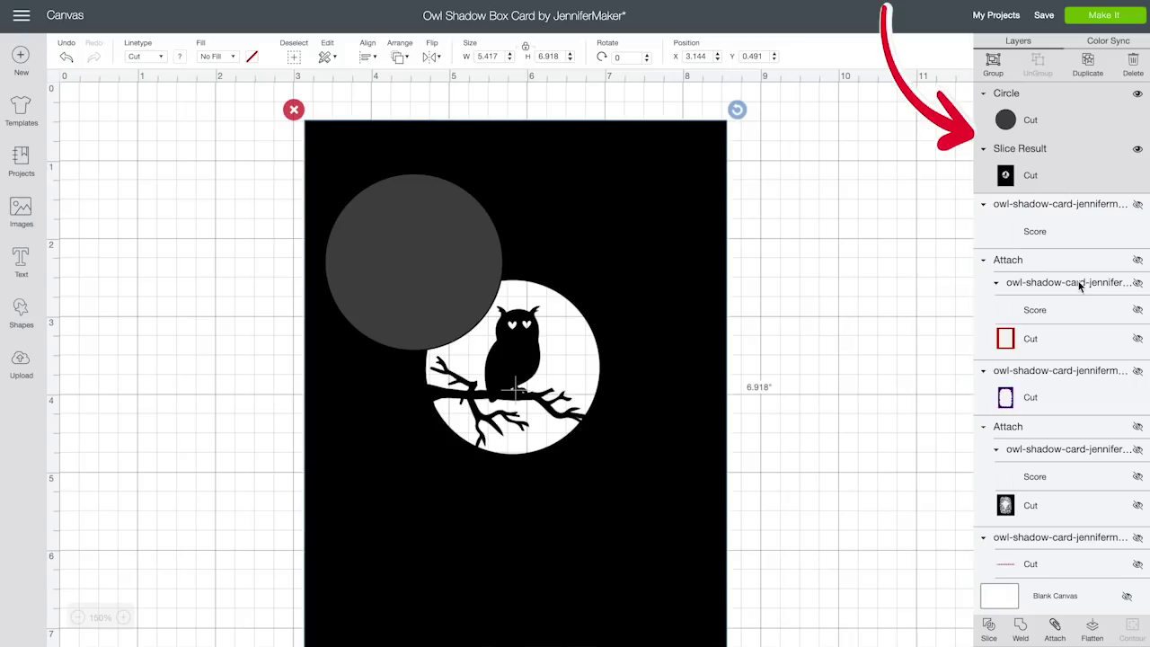
left_click(1021, 633)
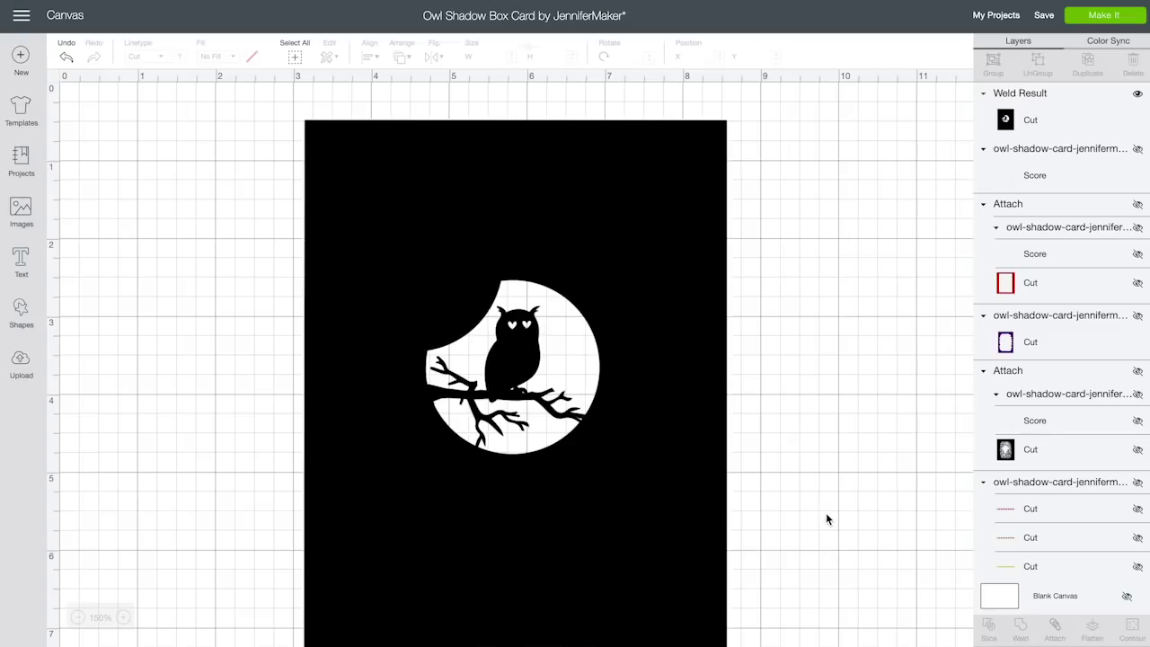
left_click_drag(660, 513, 634, 524)
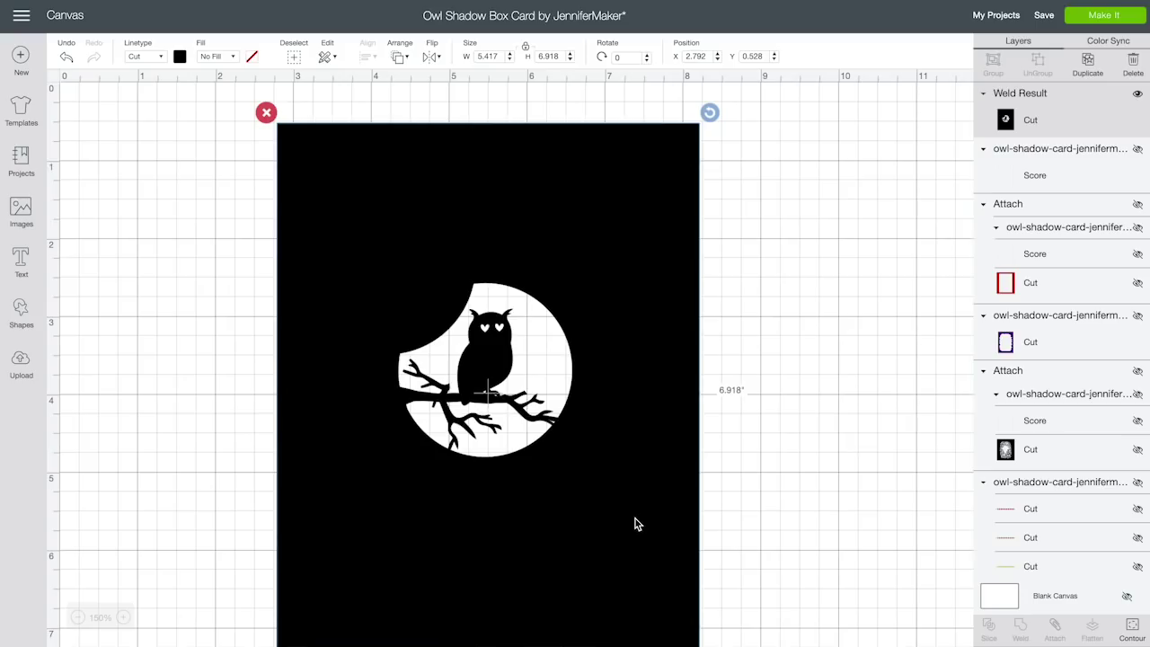
Undo the latest changes to the welded owl panel and redo them
left_click(65, 58)
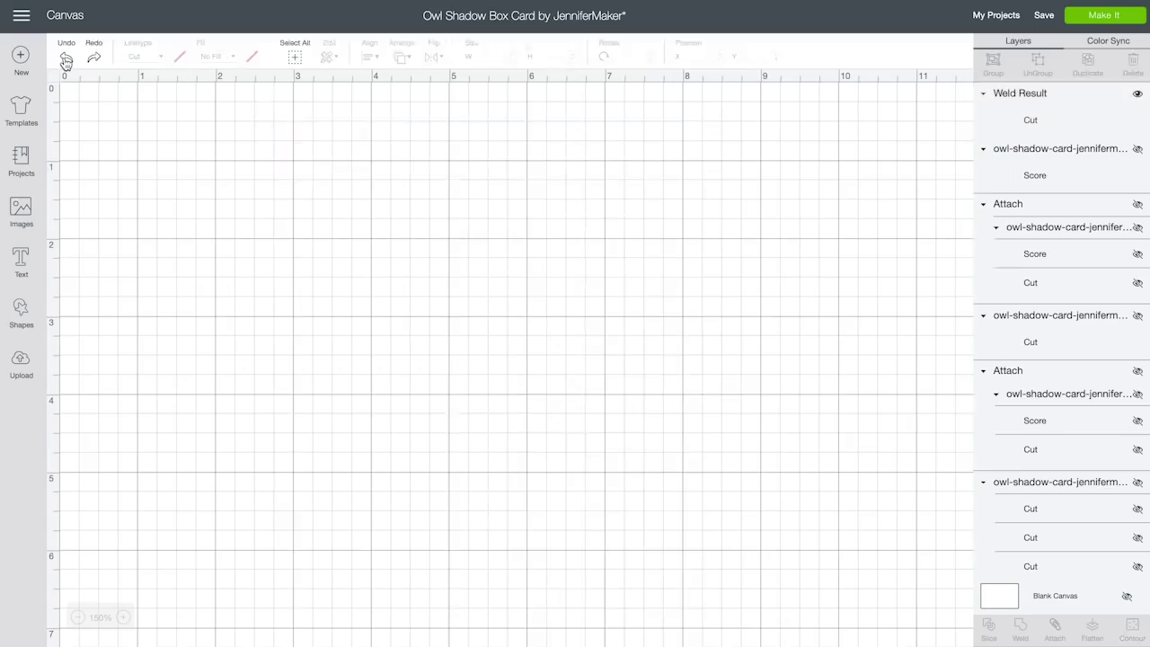
left_click(66, 58)
left_click(94, 58)
left_click(94, 58)
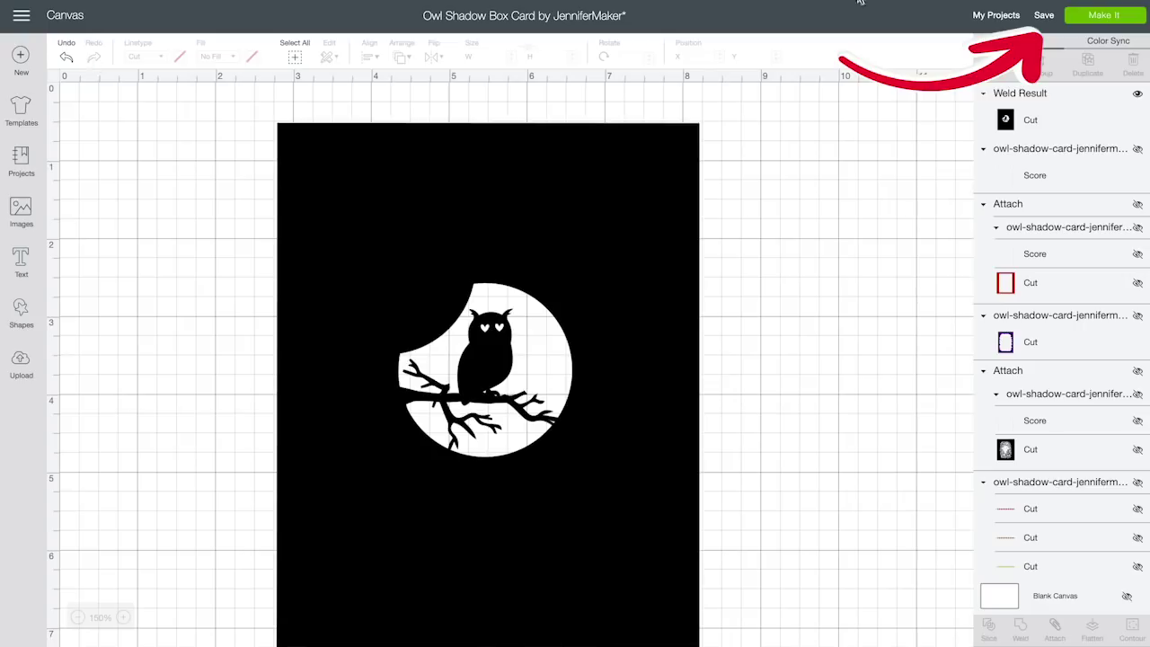
Save the changes to the owl shadow box card project
left_click(1045, 17)
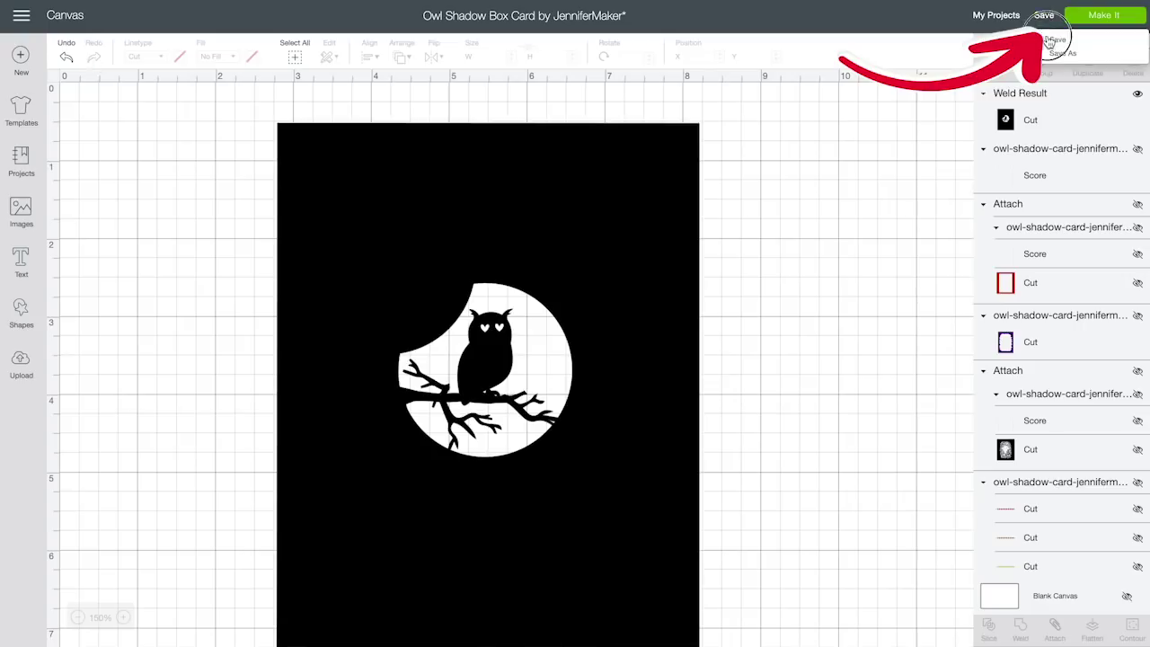
left_click(1053, 40)
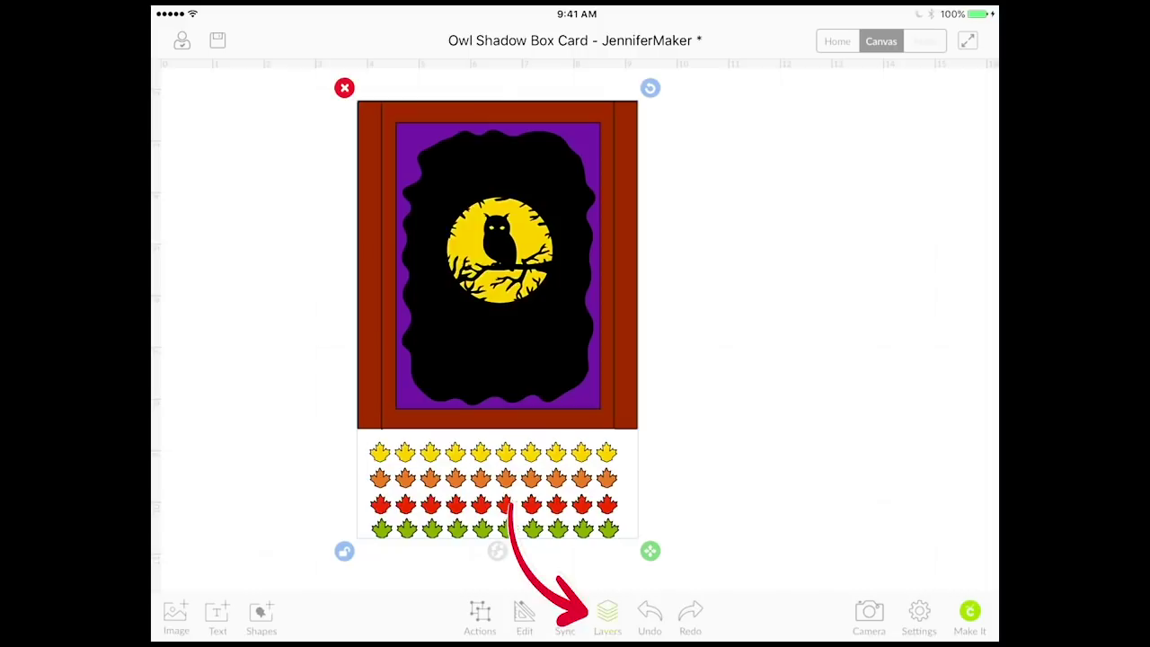
In the iPad version of Design Space, show the layer list and set the red-brown frame's fold lines to Score
left_click(607, 616)
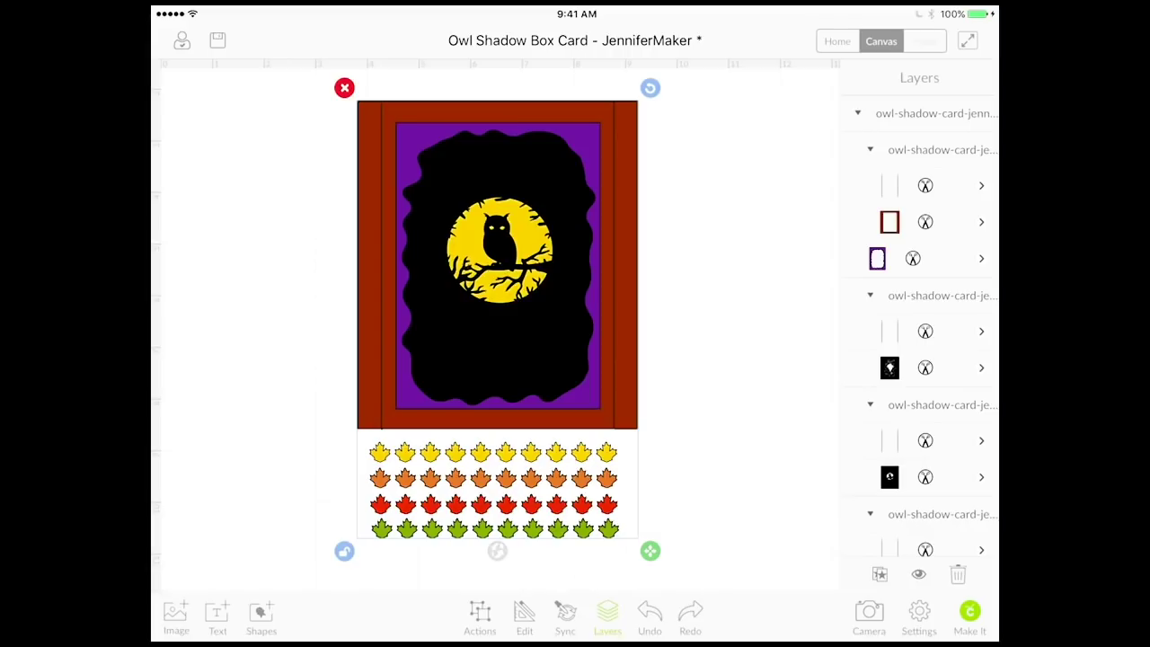
scroll(919, 331, "down", 2)
scroll(919, 331, "up", 3)
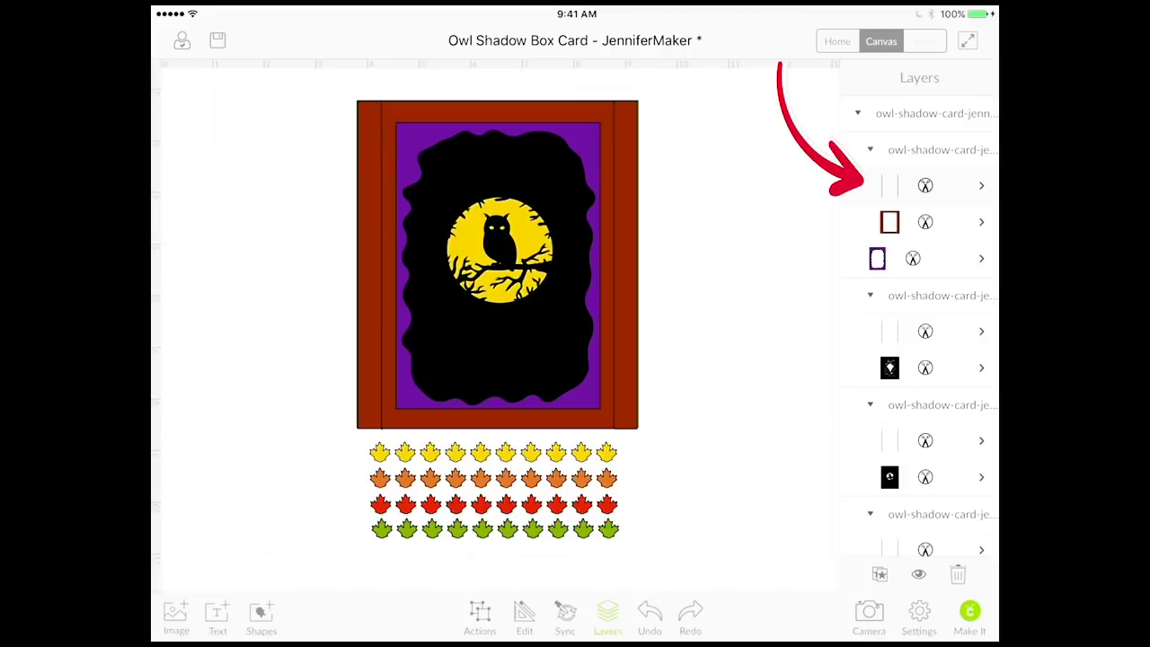
left_click(981, 185)
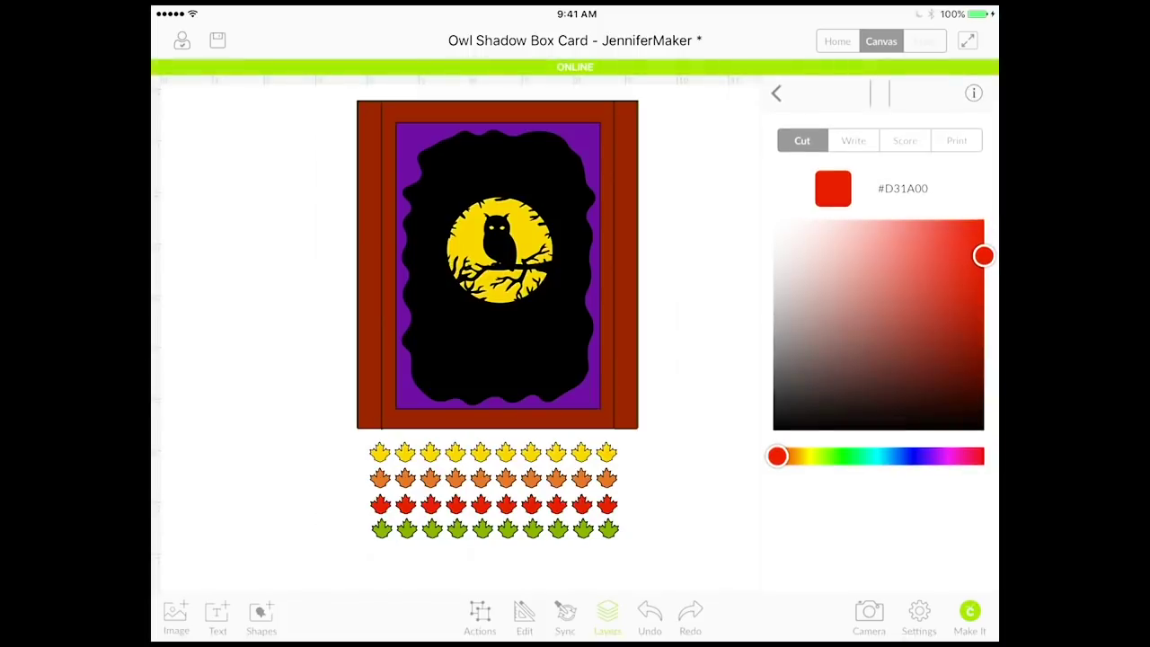
left_click(905, 124)
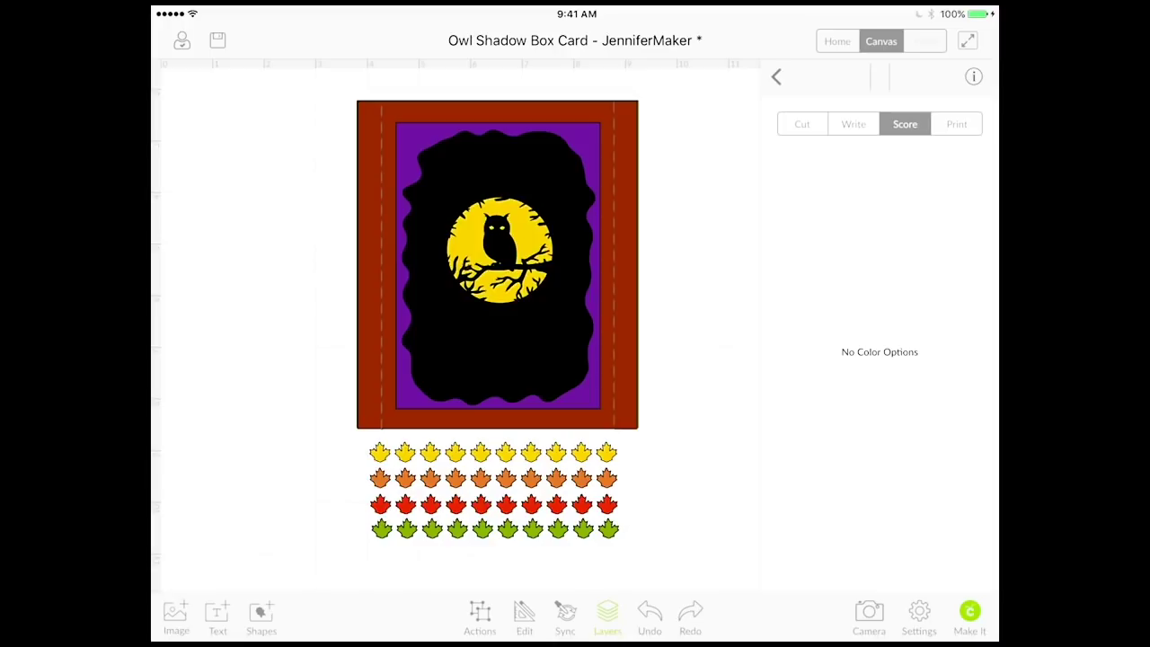
left_click(777, 76)
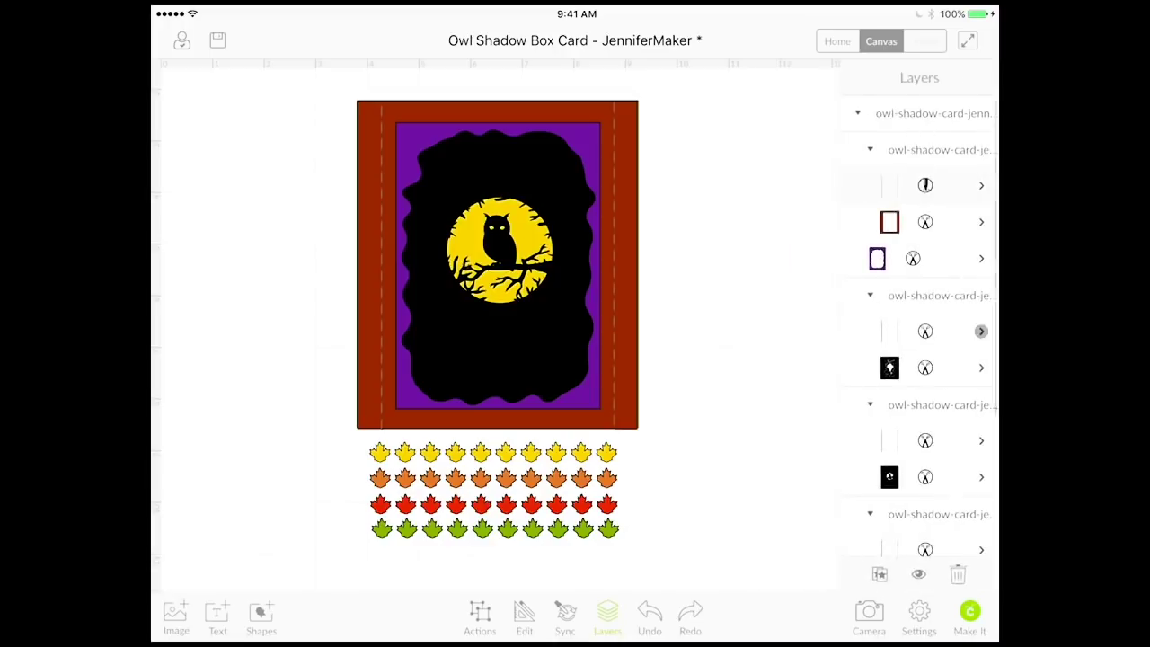
Set the fold lines of the black branch panel and the black owl panel to Score
left_click(981, 331)
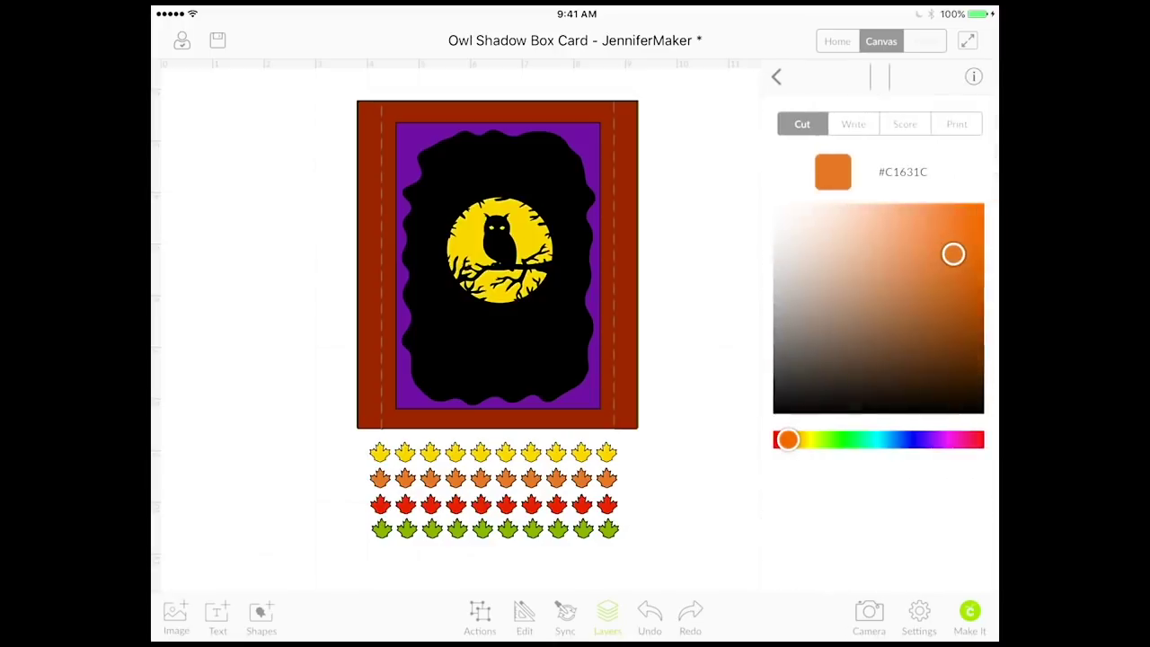
left_click(905, 124)
left_click(776, 76)
scroll(919, 342, "down", 5)
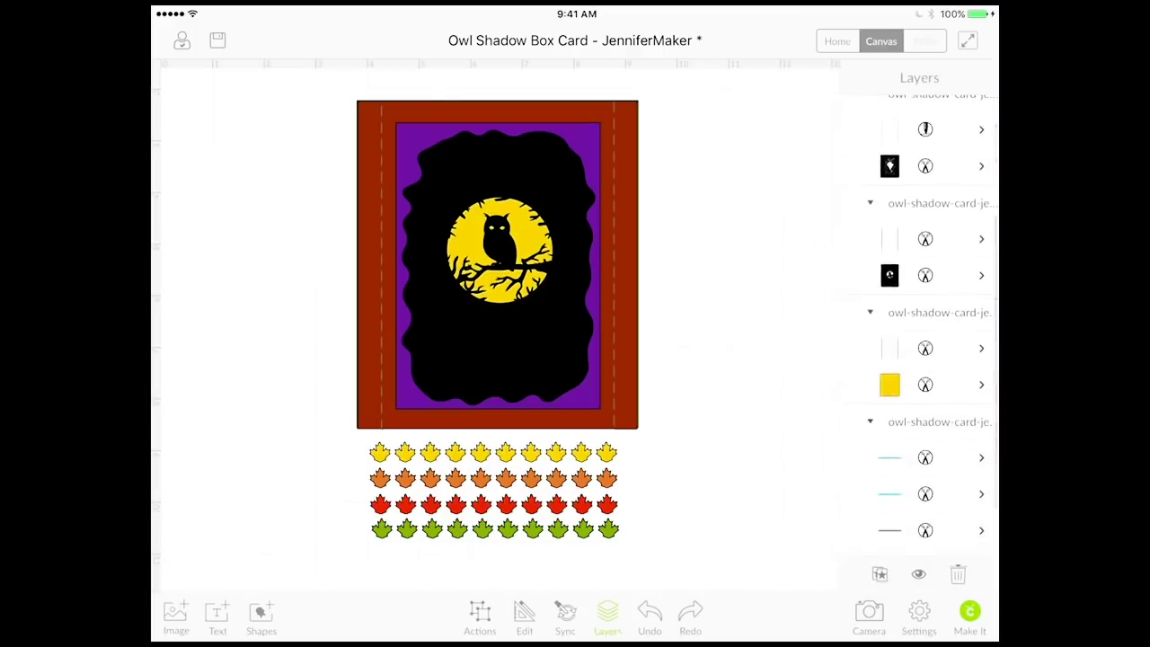
left_click(981, 239)
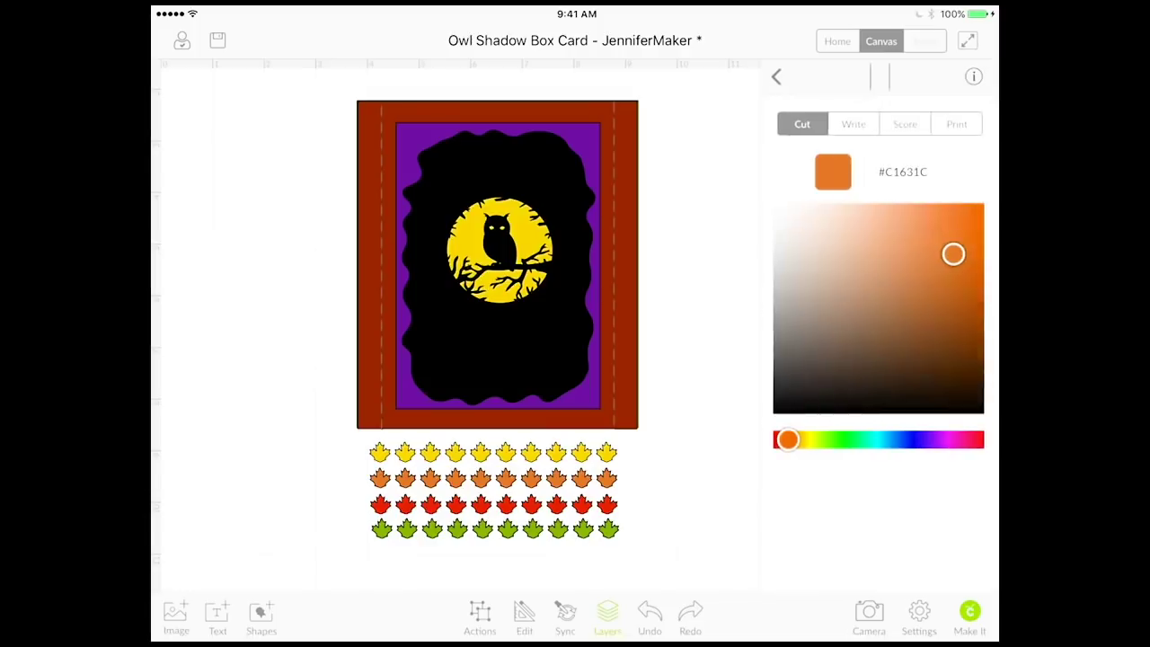
left_click(905, 124)
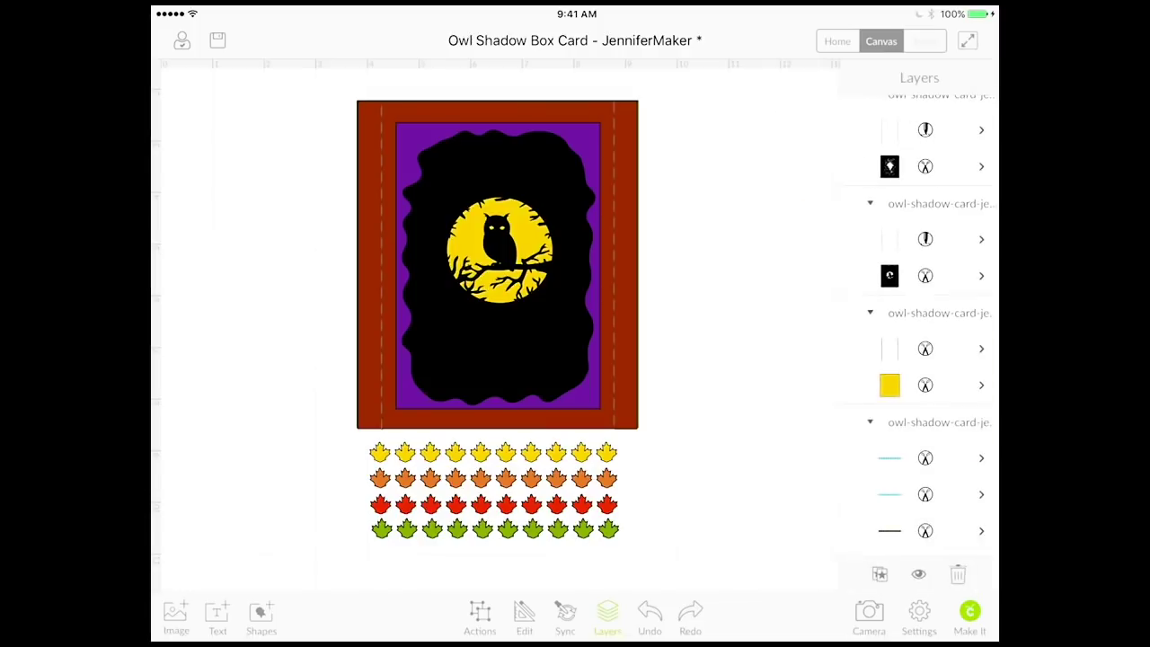
Set the yellow background panel's fold lines to Score and check the dashed score lines on the card
left_click(981, 348)
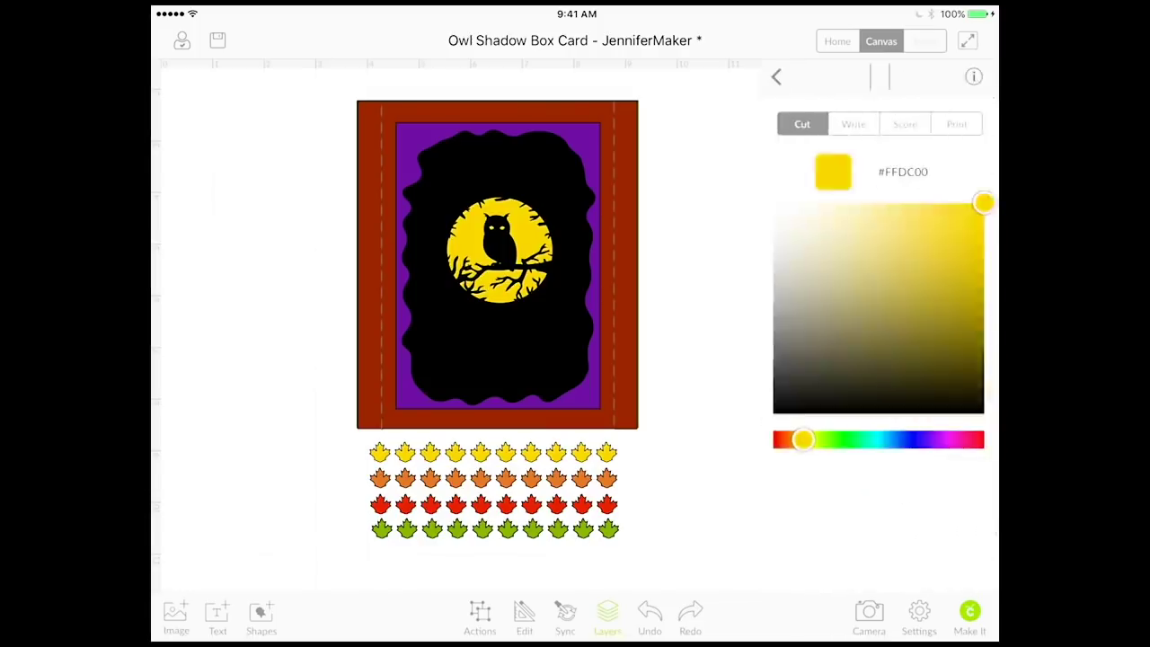
left_click(905, 124)
left_click(776, 77)
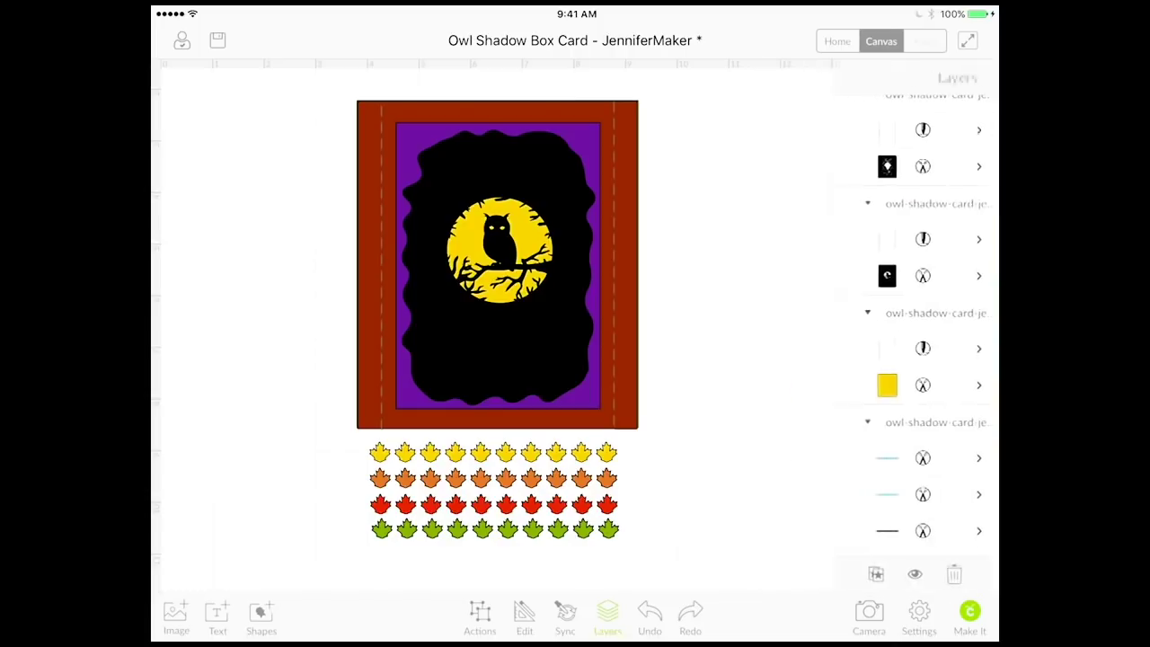
scroll(925, 315, "up", 1)
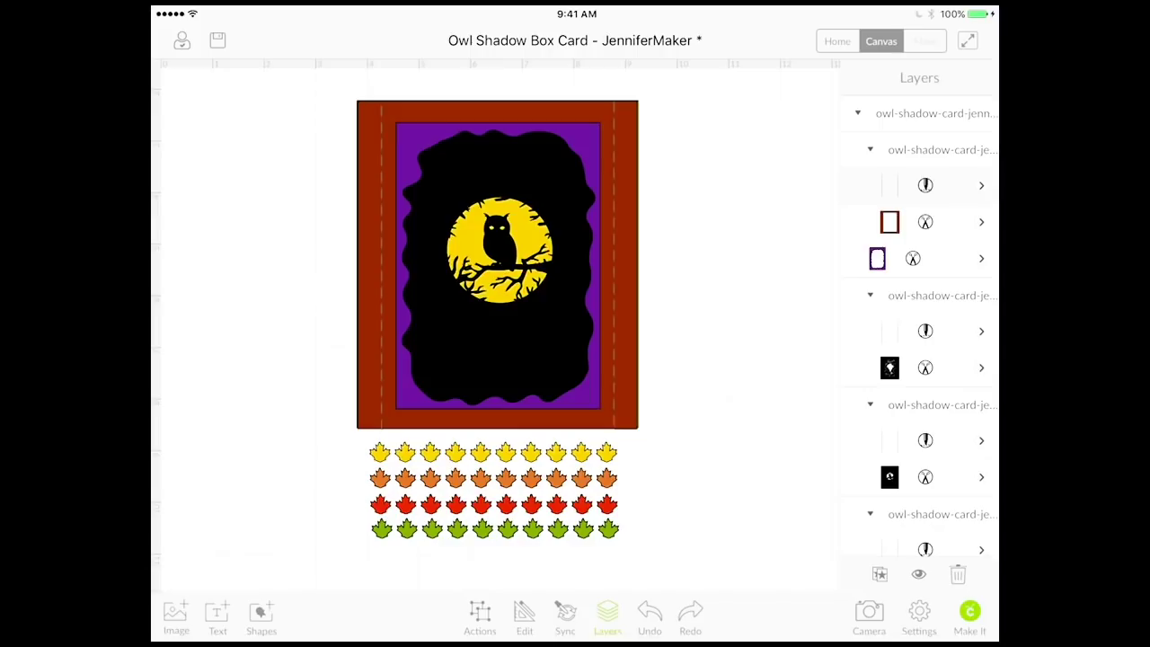
scroll(620, 332, "up", 5)
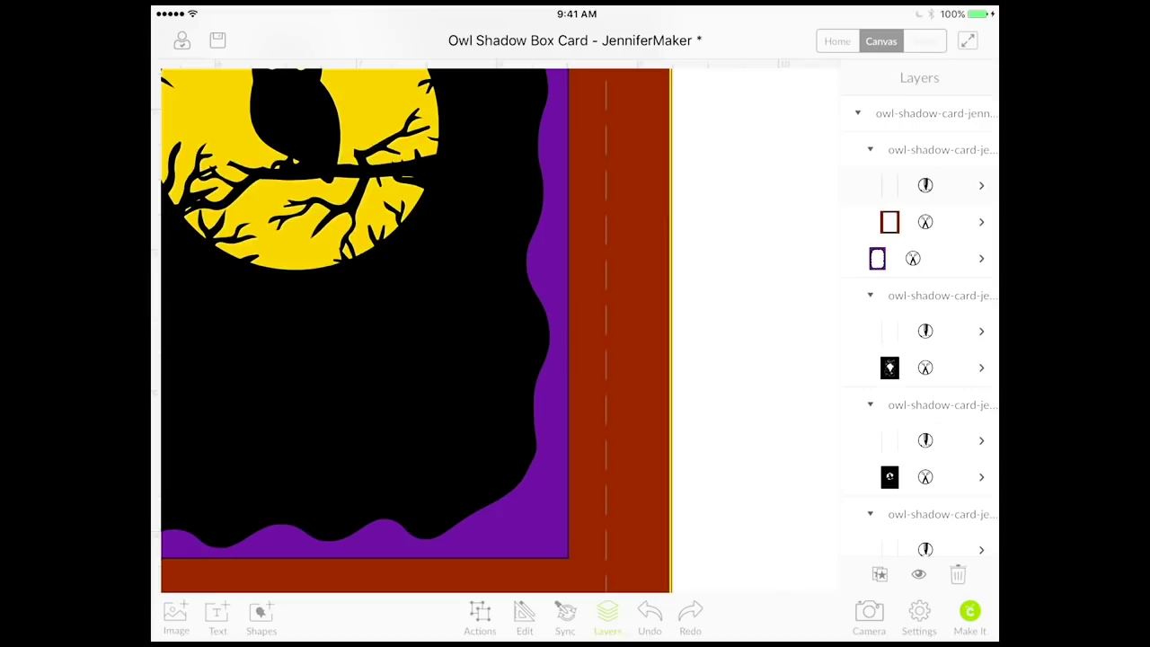
scroll(500, 328, "down", 5)
scroll(490, 314, "up", 2)
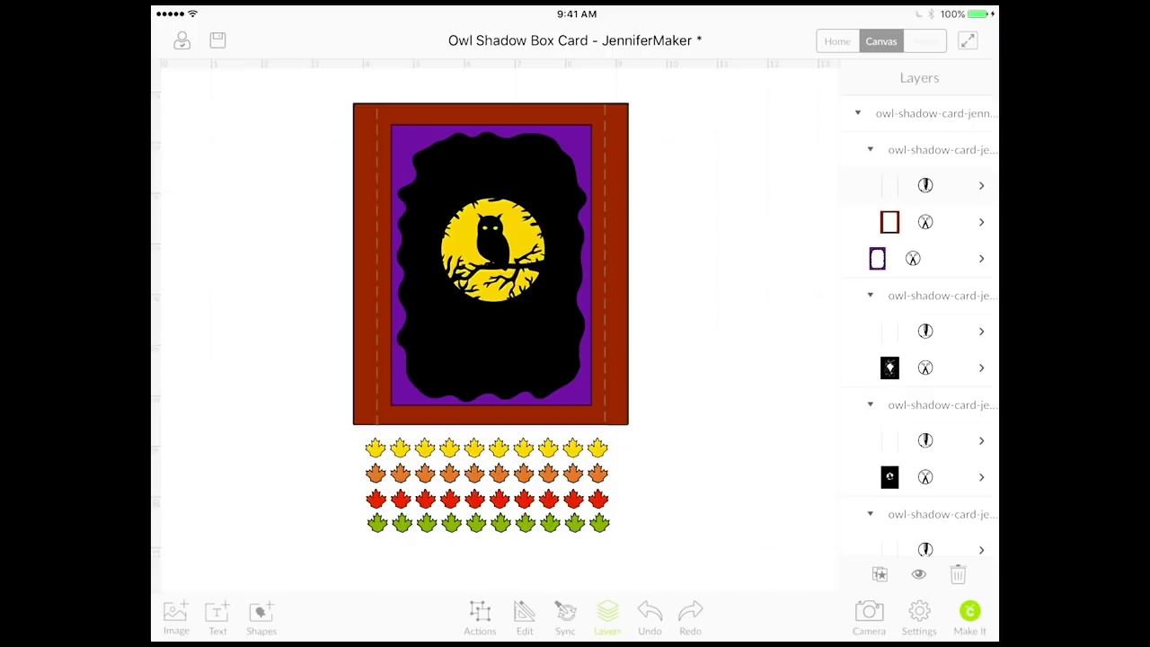
Attach the score lines to the red-brown frame and to the black branch panel as separate sets
left_click(934, 184)
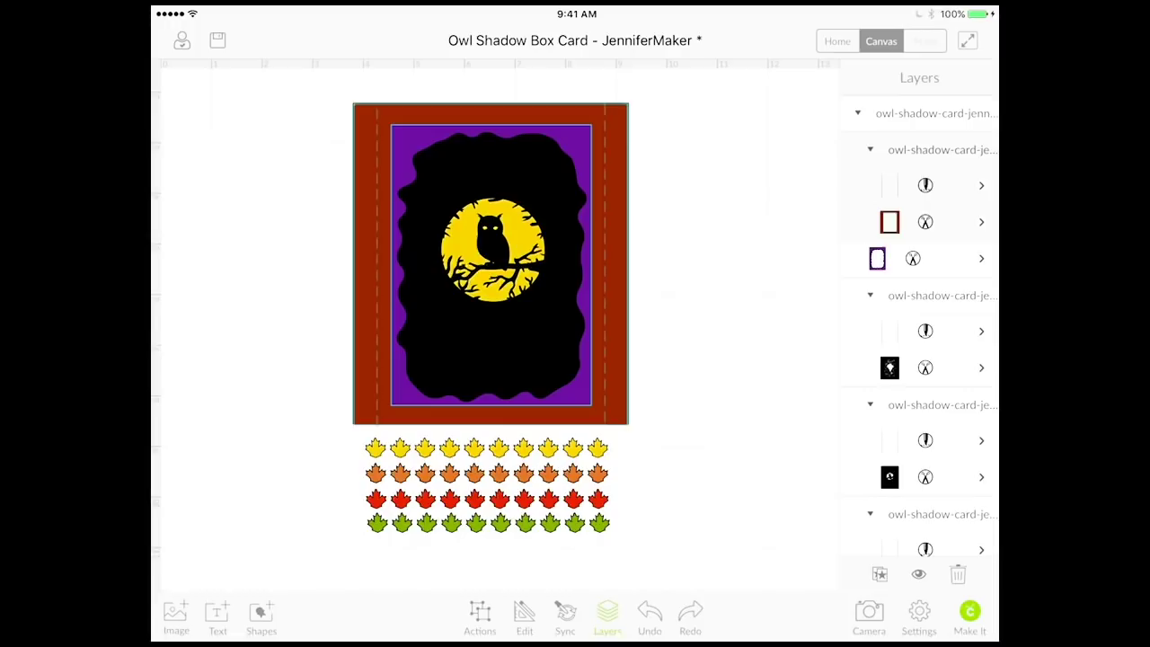
left_click(479, 617)
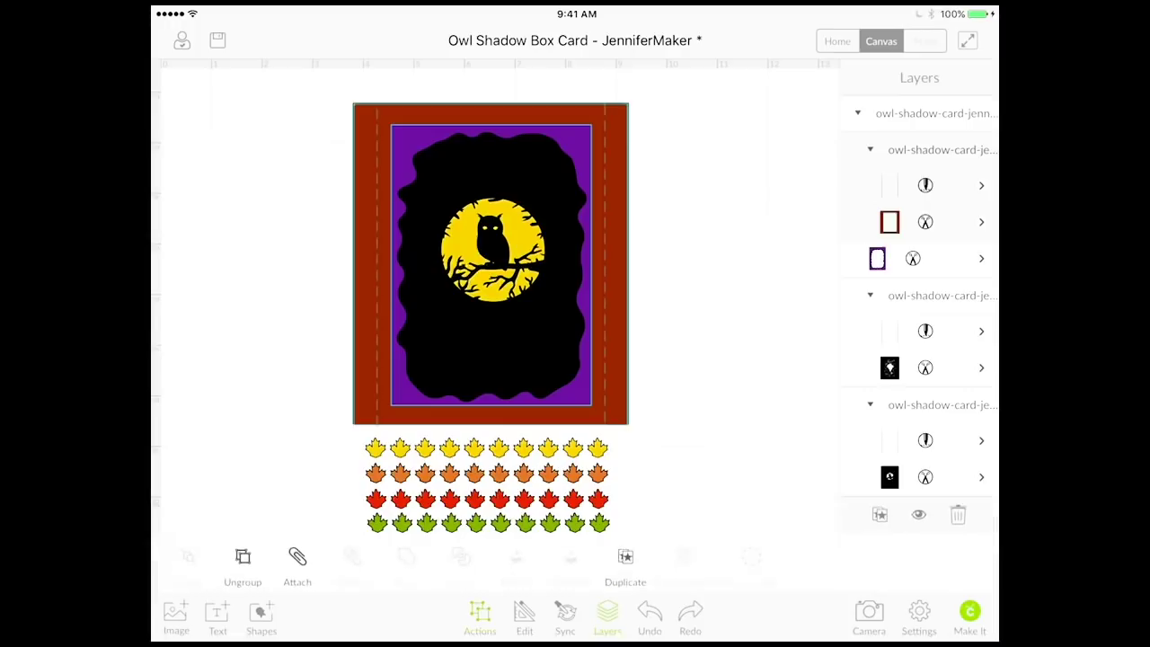
left_click(297, 565)
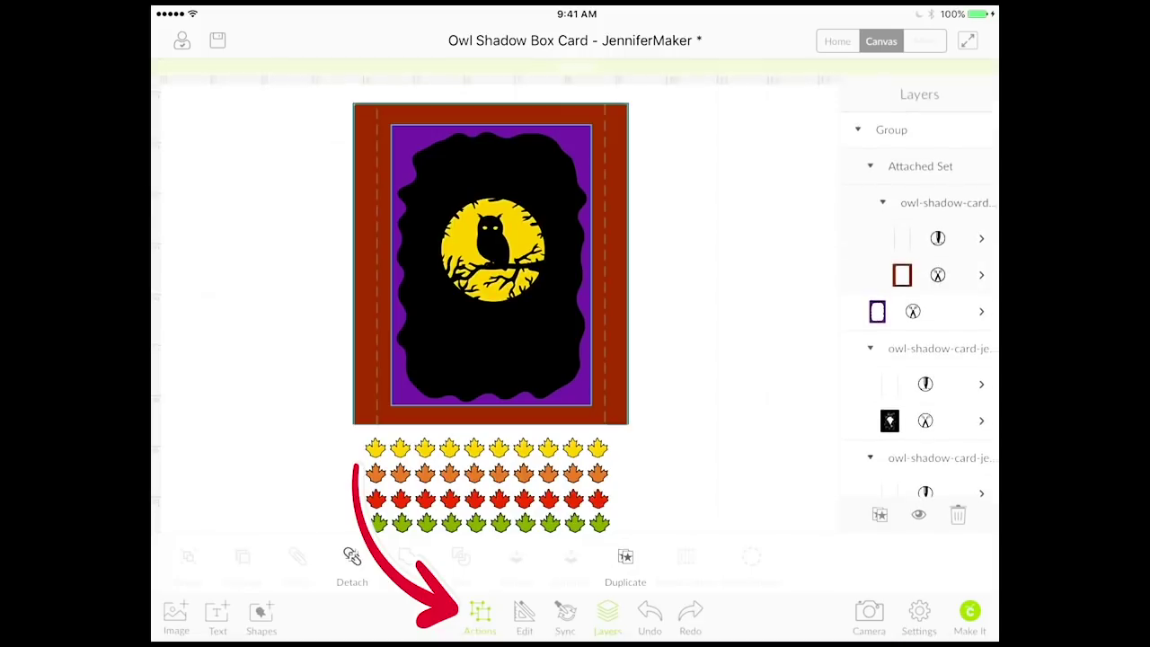
scroll(925, 297, "down", 2)
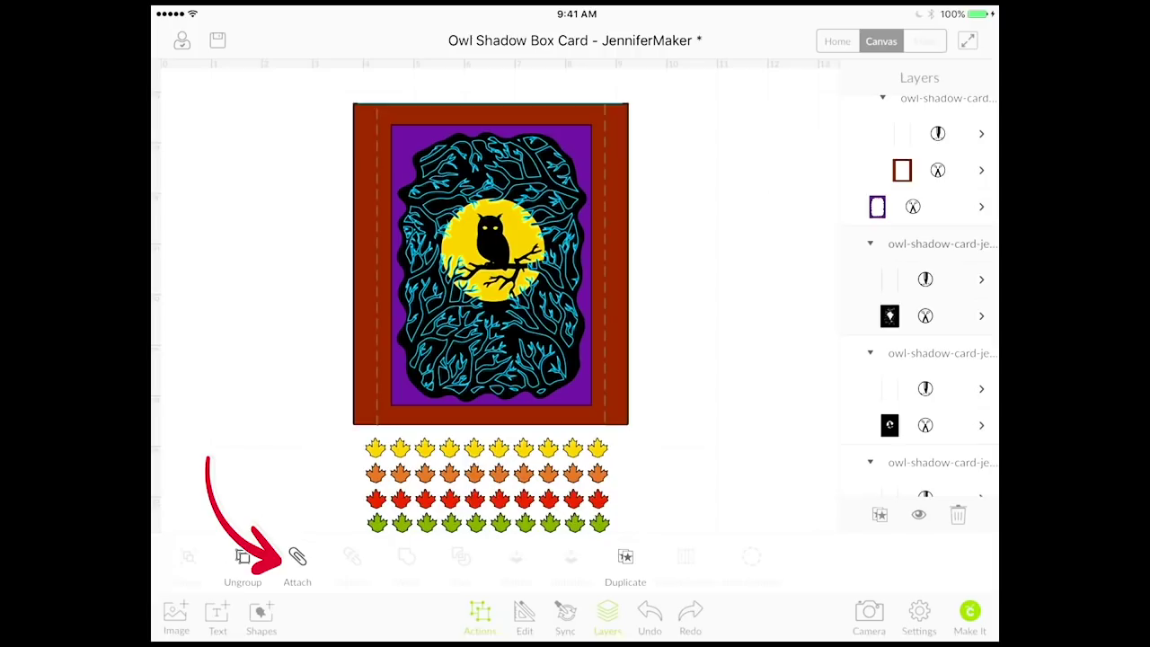
left_click(298, 561)
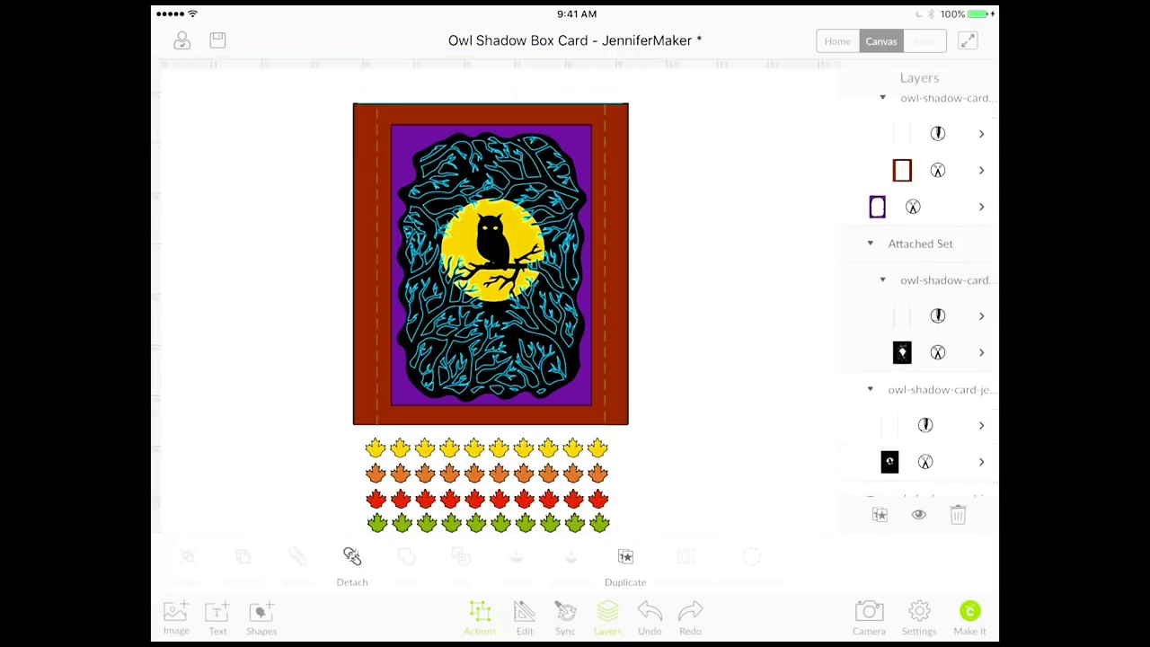
Attach the score lines to the black owl panel and to the yellow background panel as separate sets
scroll(919, 297, "down", 3)
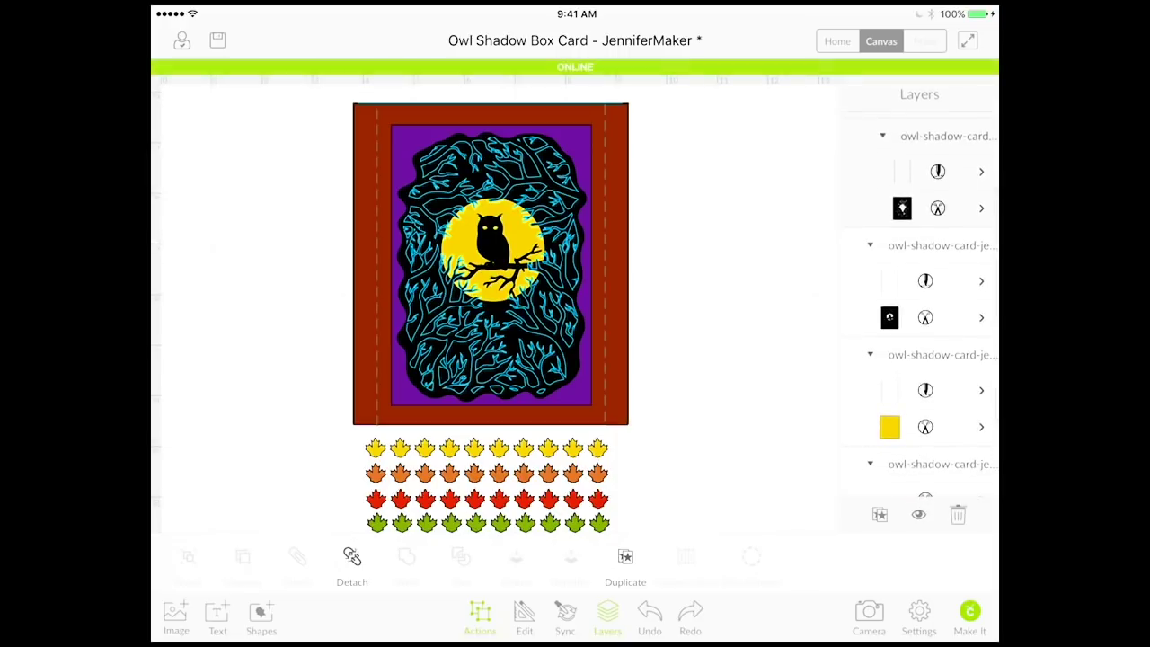
left_click(352, 562)
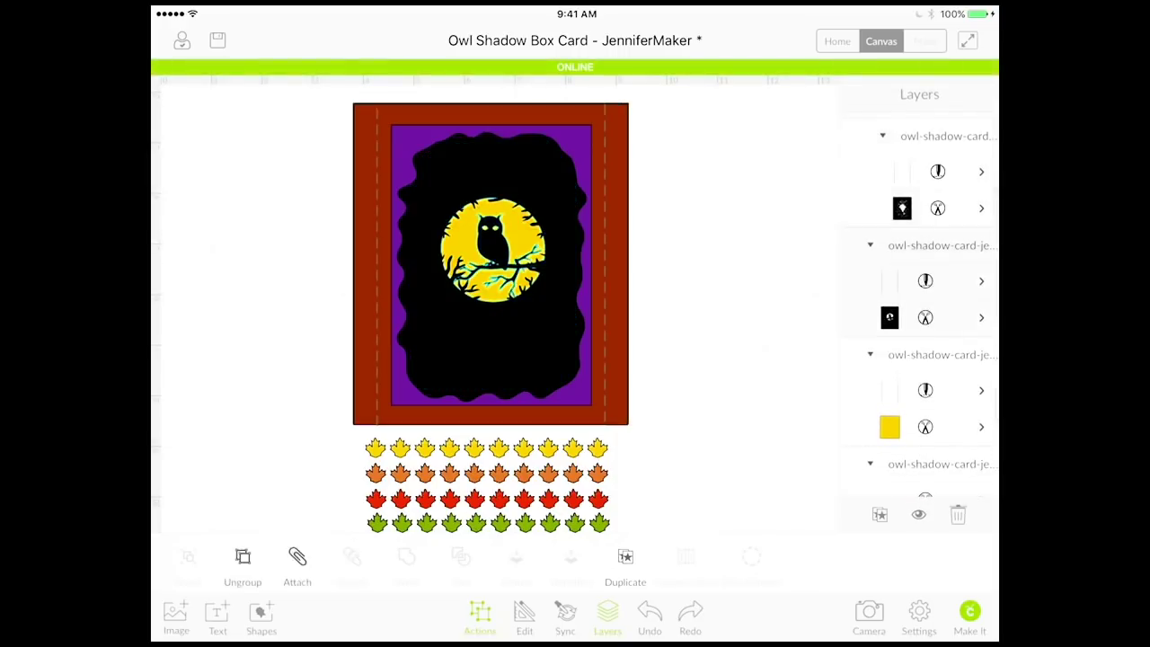
left_click(298, 561)
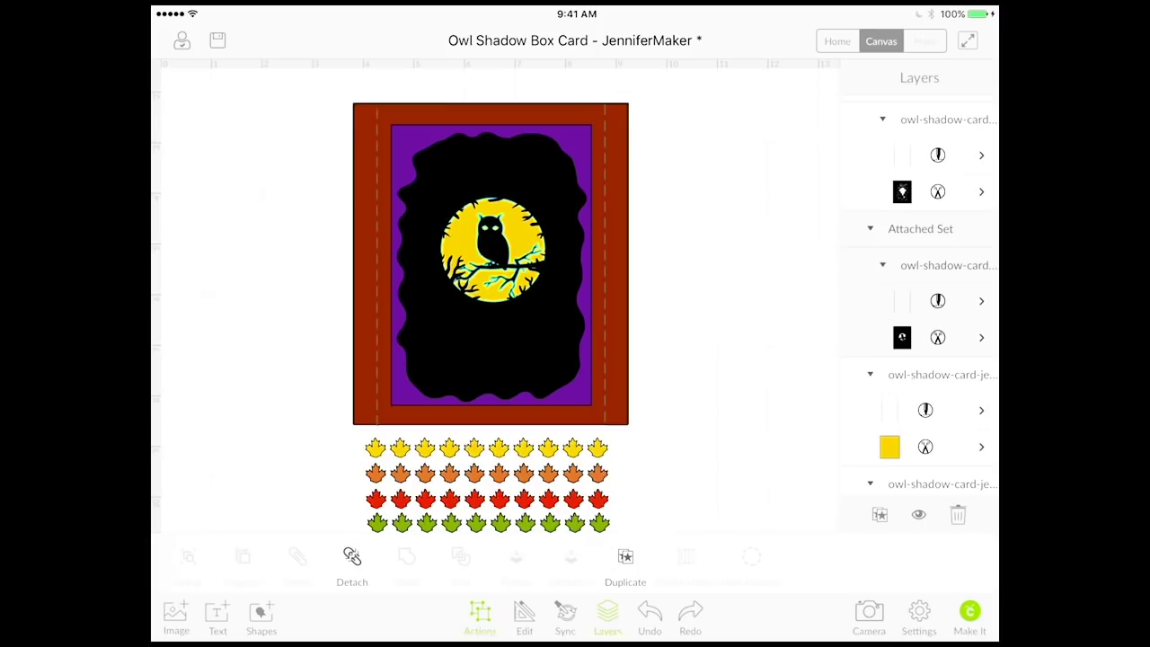
left_click(352, 559)
left_click(298, 559)
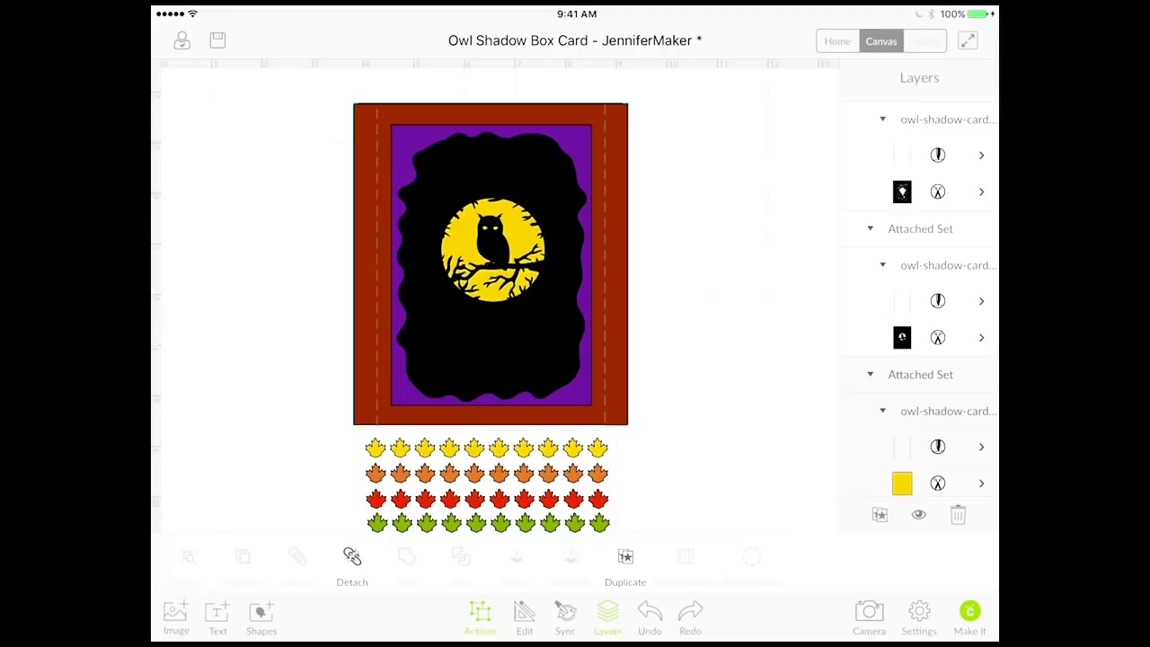
left_click(525, 617)
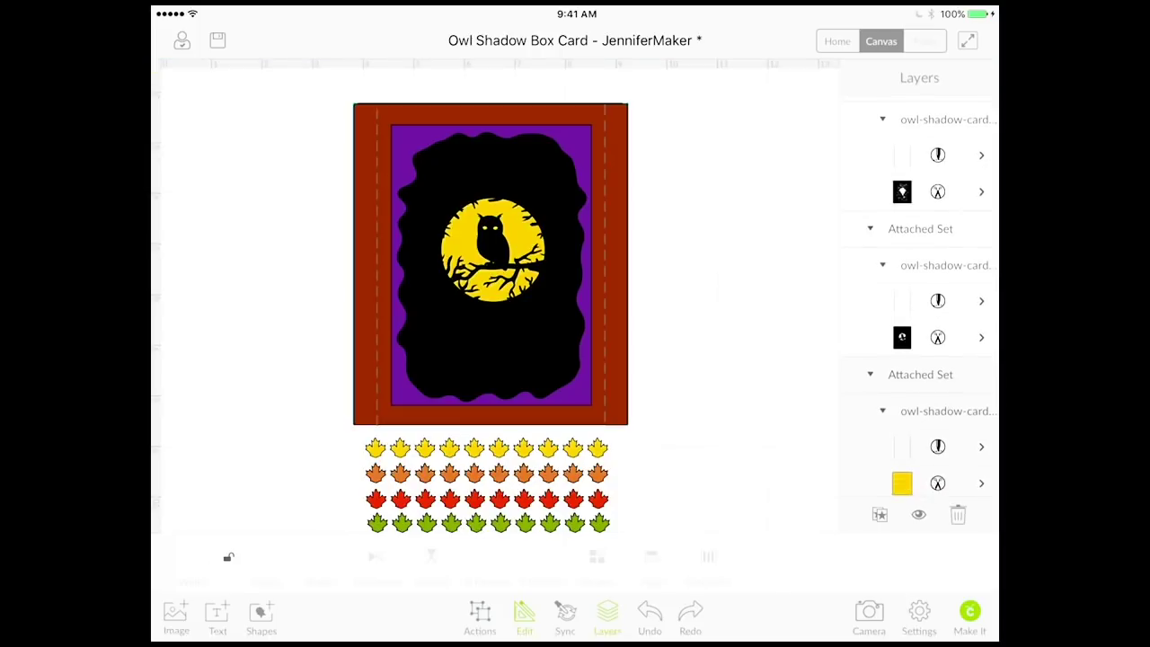
left_click(480, 617)
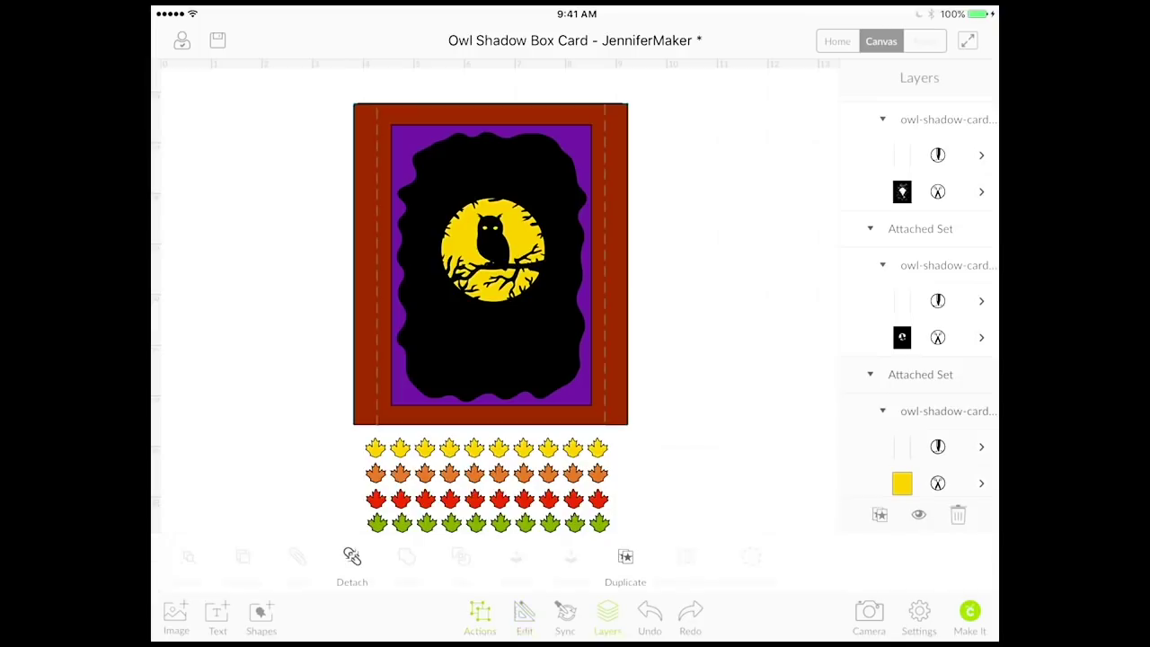
scroll(935, 315, "down", 5)
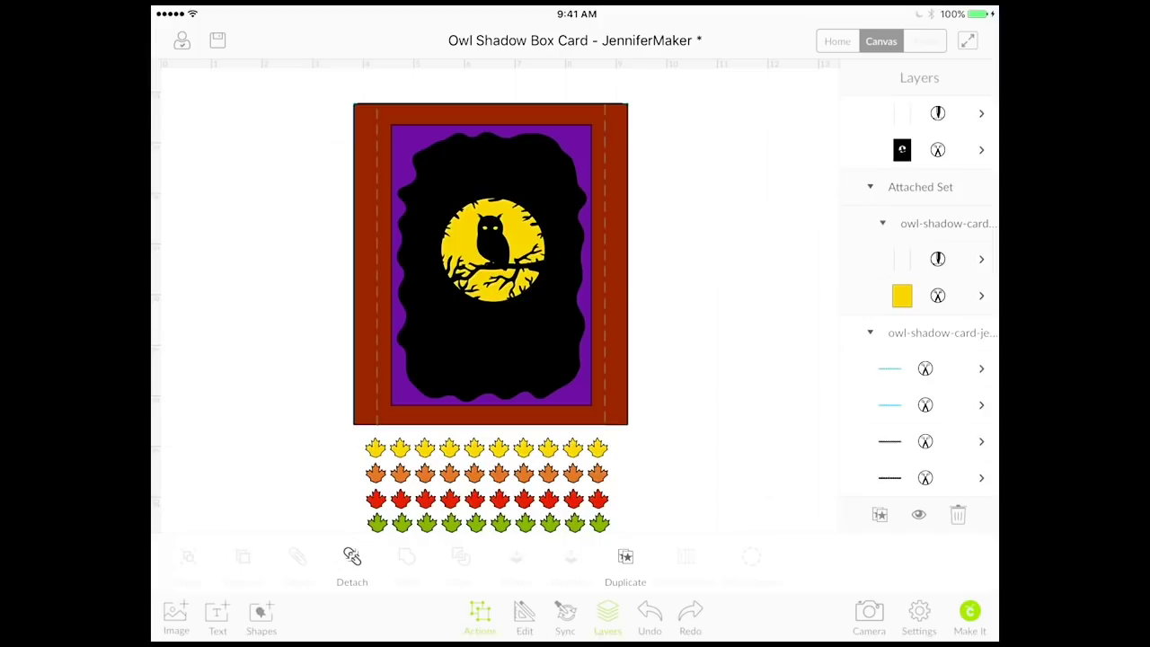
Hide the attached red-brown frame and the attached black branch panel
scroll(934, 314, "up", 5)
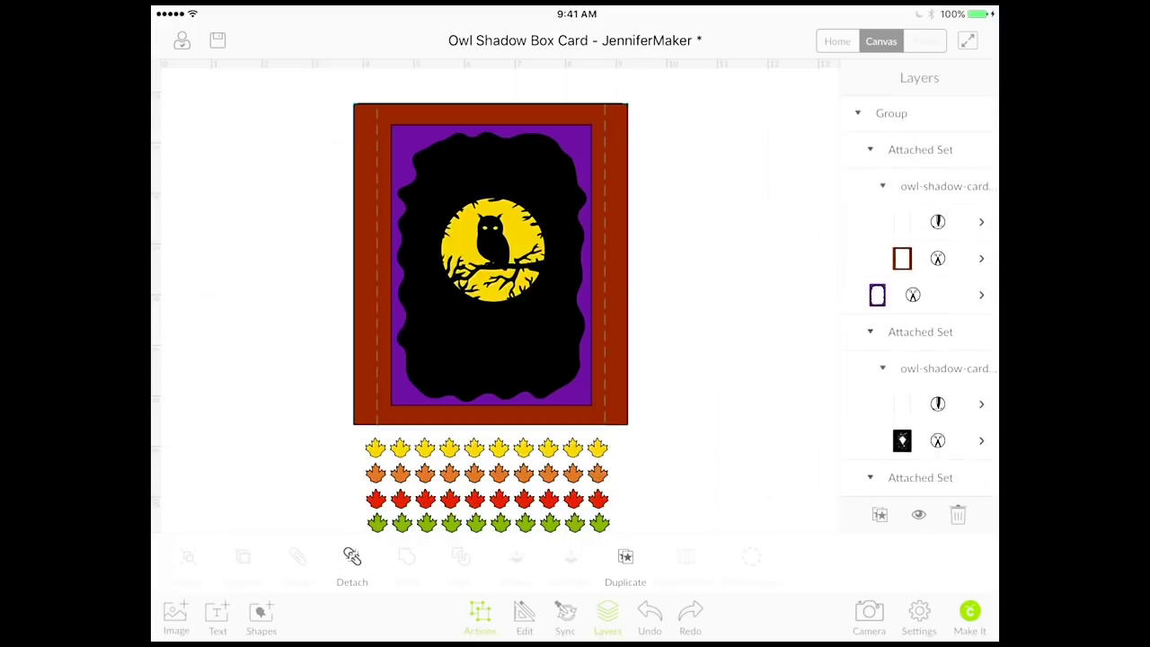
left_click(490, 270)
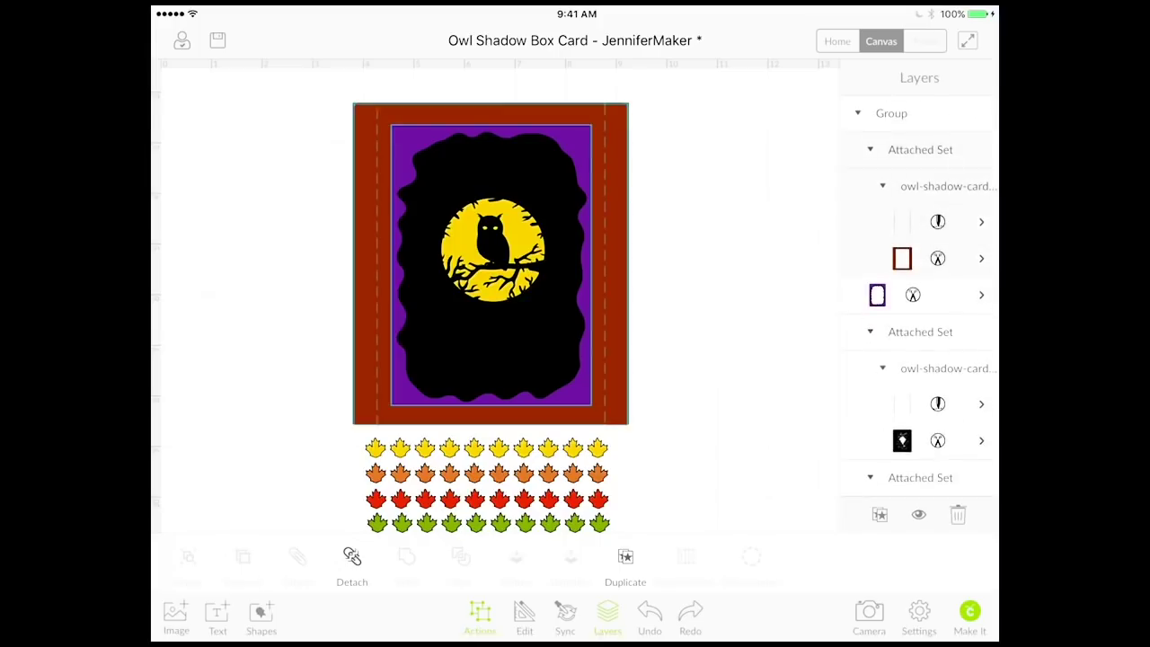
left_click(937, 258)
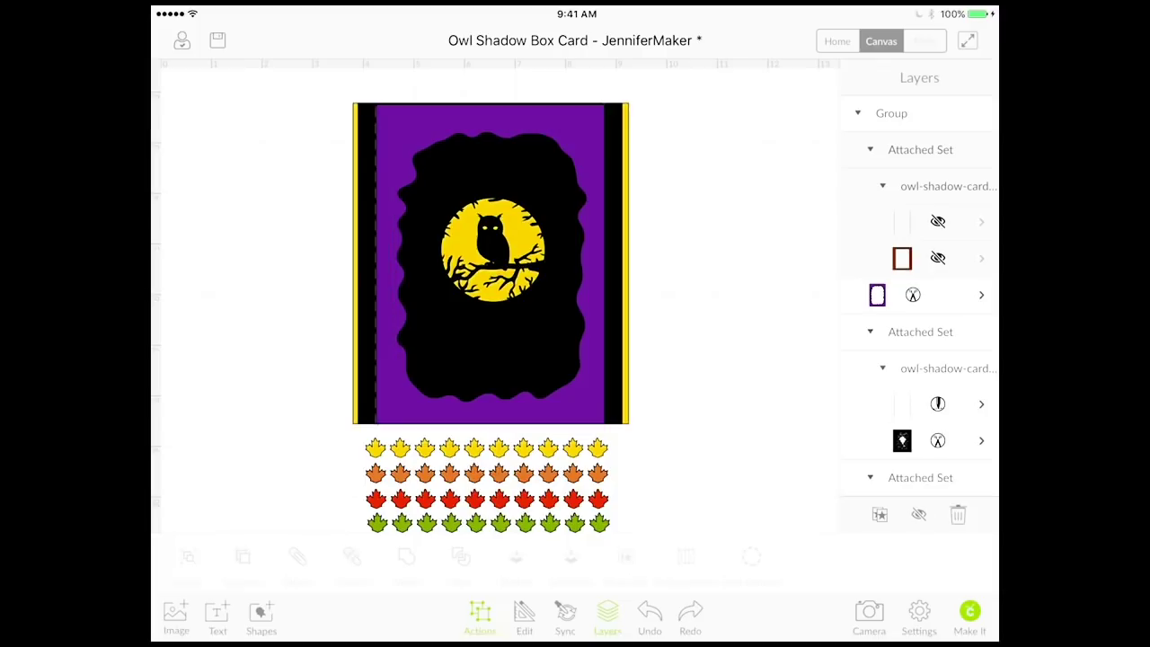
scroll(920, 297, "down", 2)
left_click(902, 329)
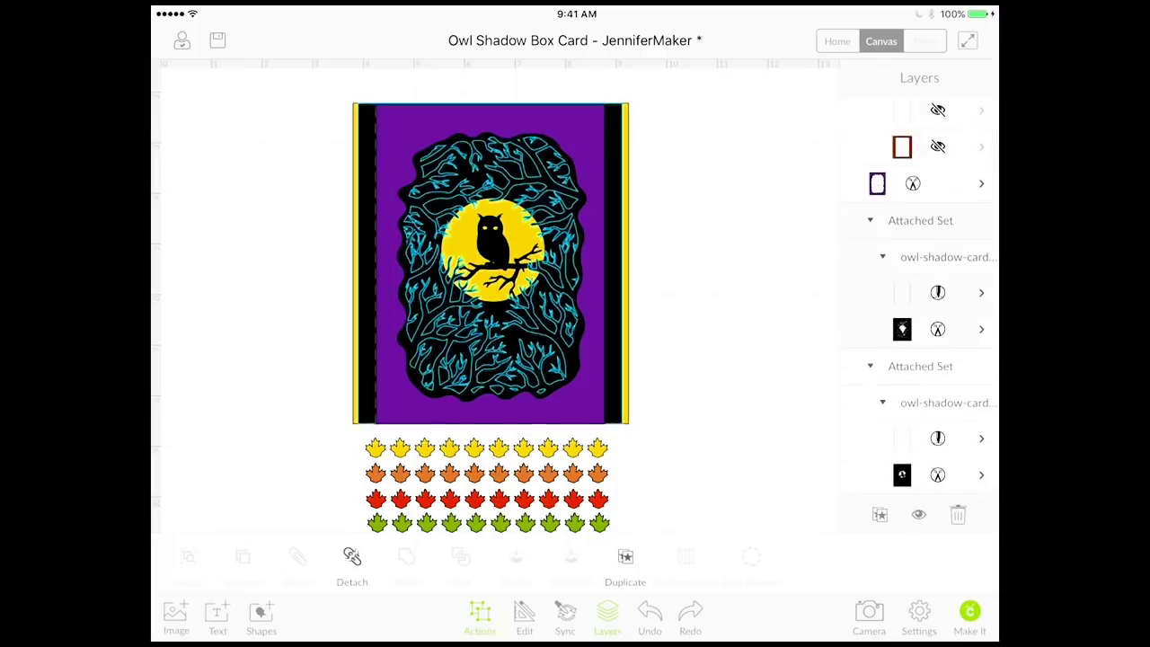
left_click(919, 515)
Hide the attached yellow background panel
scroll(920, 314, "down", 2)
left_click(902, 458)
left_click(918, 515)
scroll(920, 314, "down", 1)
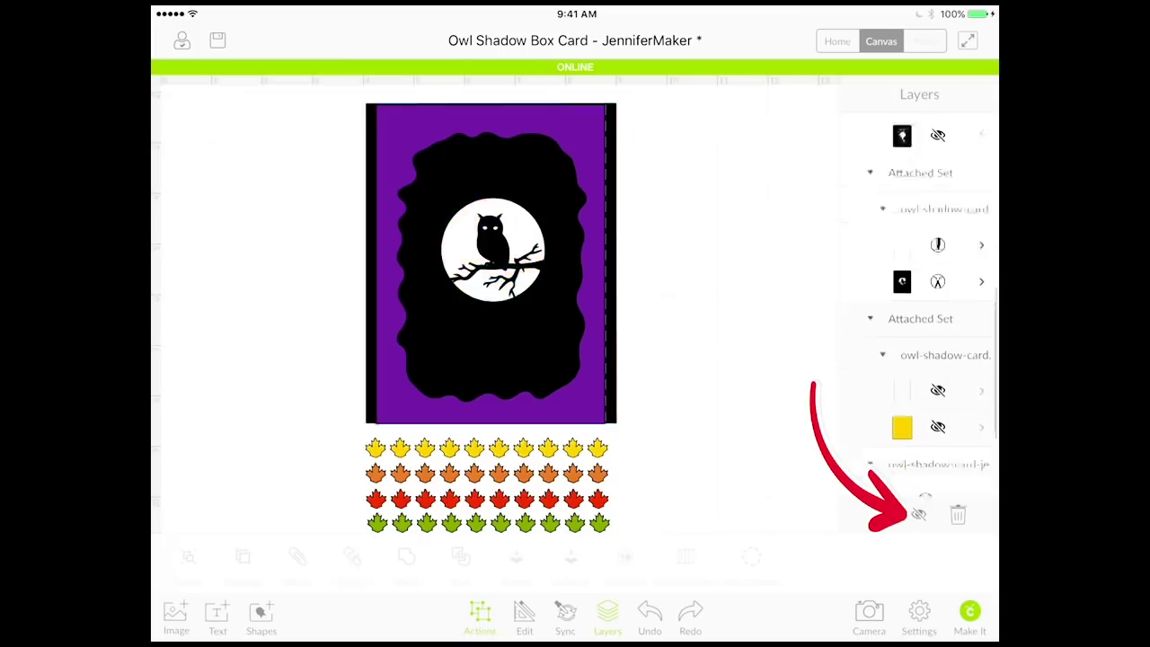
left_click(937, 296)
left_click(919, 515)
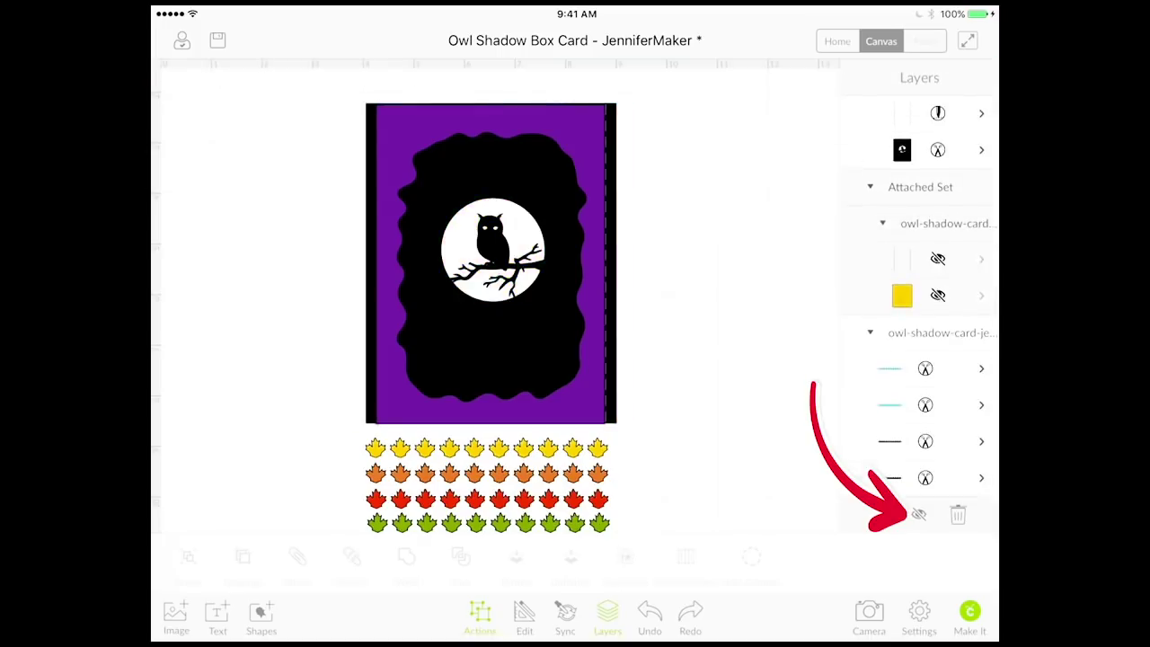
Hide the purple wavy frame and the group containing the coloured leaves
scroll(920, 314, "up", 5)
left_click(877, 296)
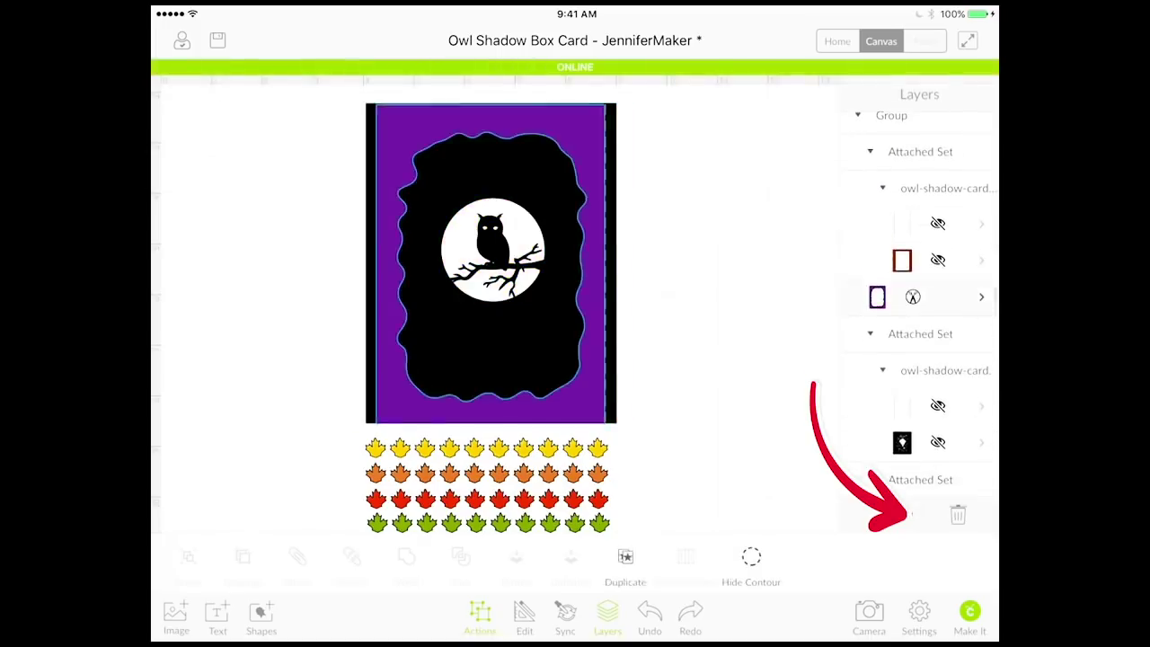
left_click(918, 514)
scroll(920, 315, "down", 5)
left_click(939, 333)
left_click(919, 514)
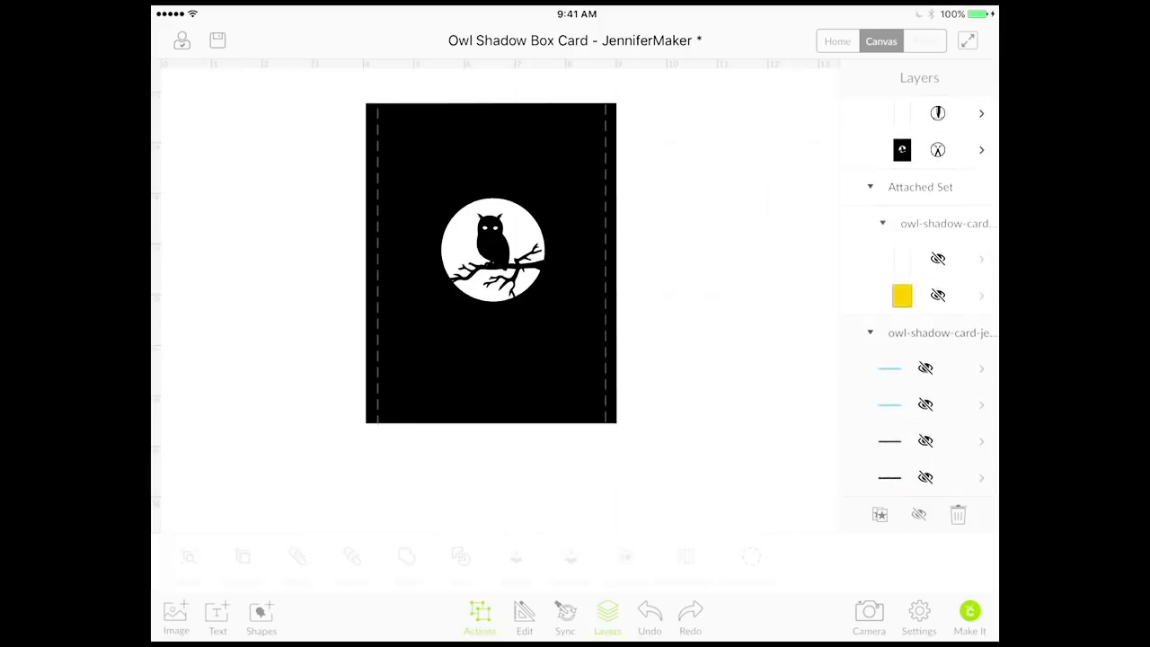
Detach the score lines from the black owl panel and hide those score lines
scroll(490, 260, "up", 5)
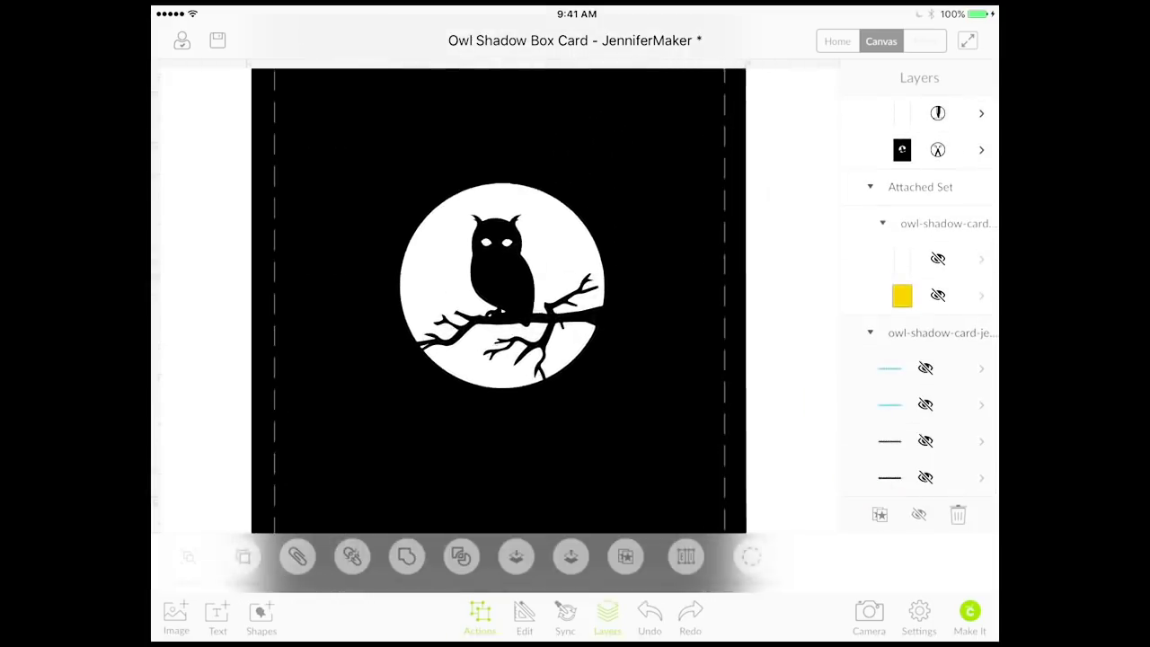
left_click(484, 278)
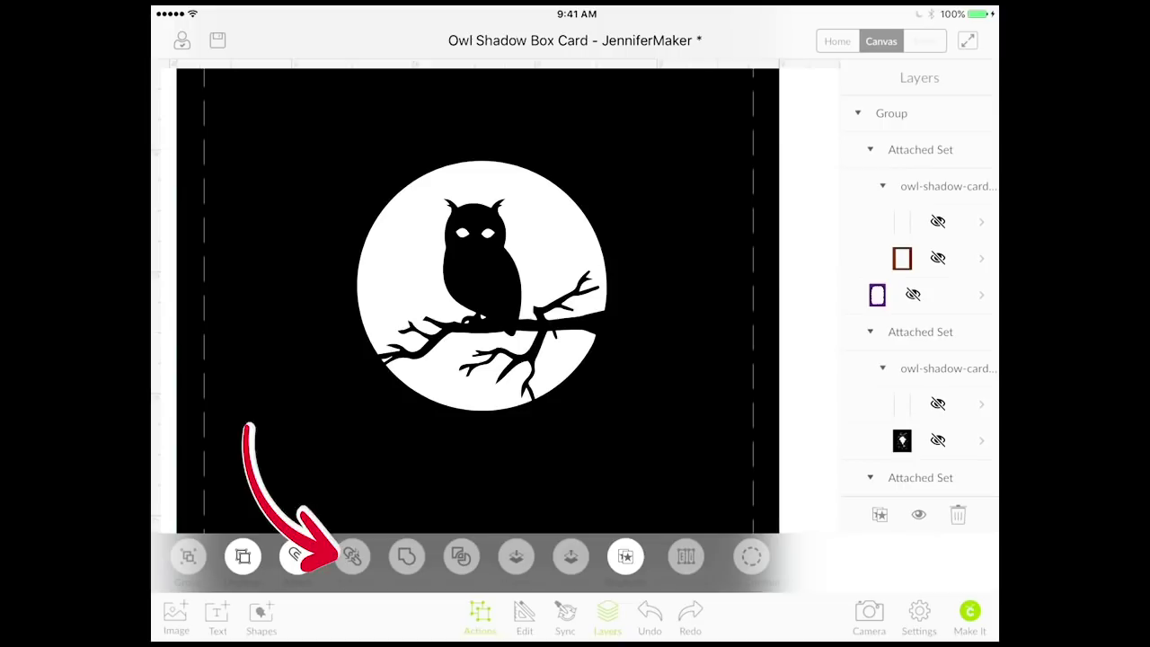
left_click(297, 557)
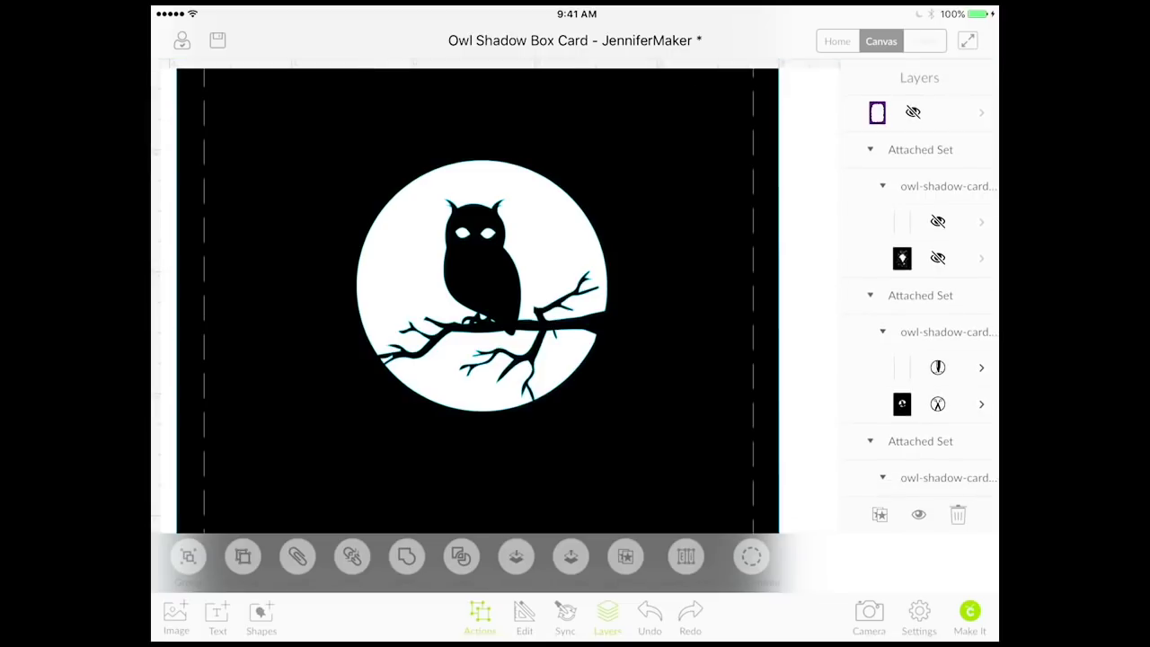
left_click(481, 285)
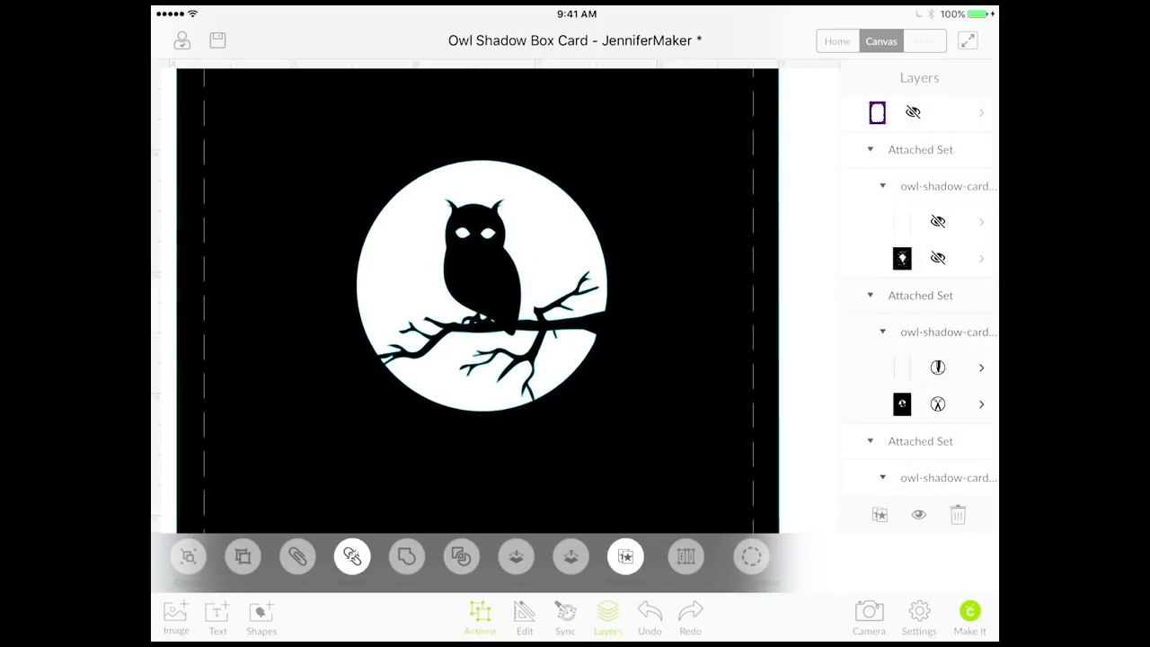
left_click(351, 556)
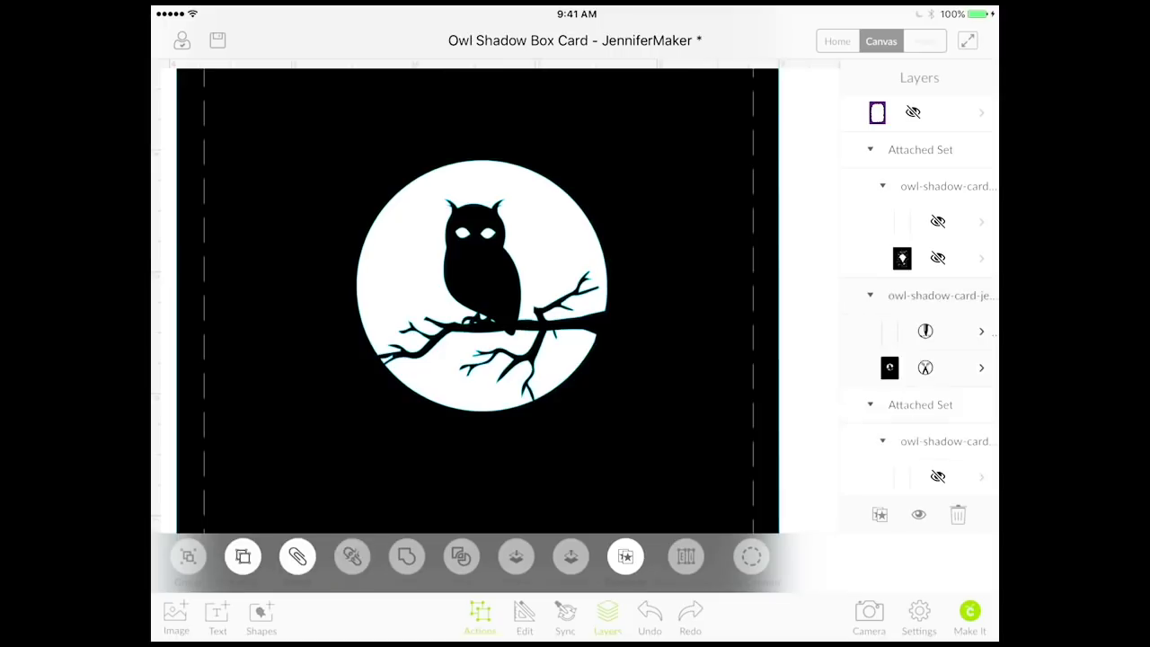
left_click(482, 286)
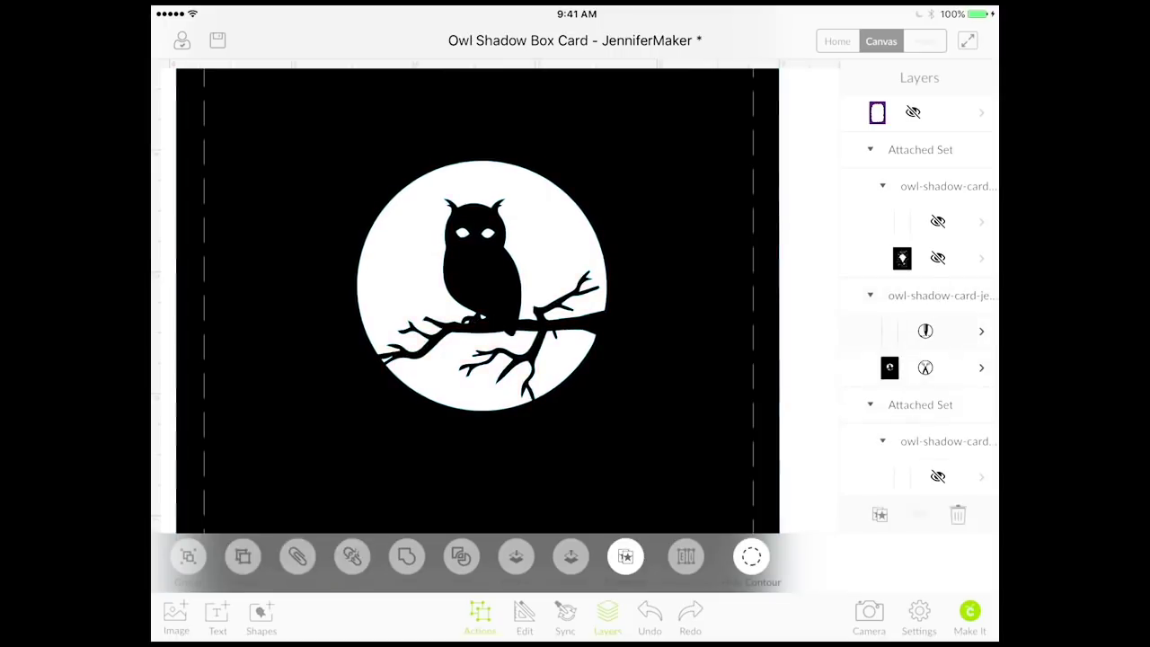
left_click(926, 331)
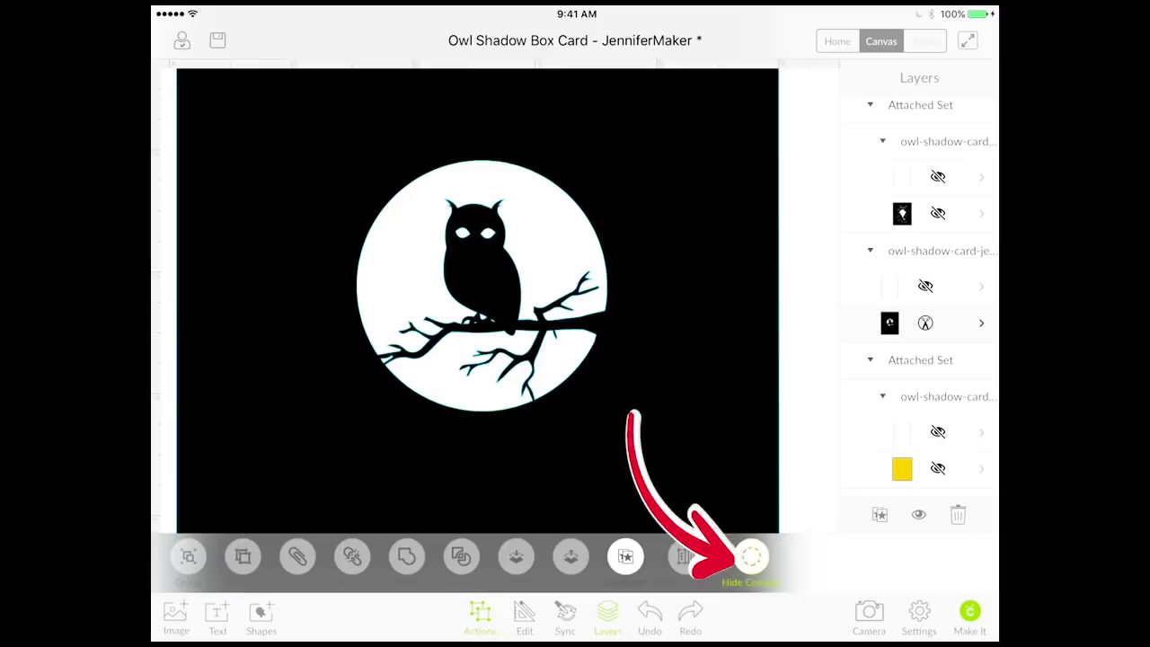
Hide the contours of both owl eyes so the black owl panel is solid there
left_click(751, 557)
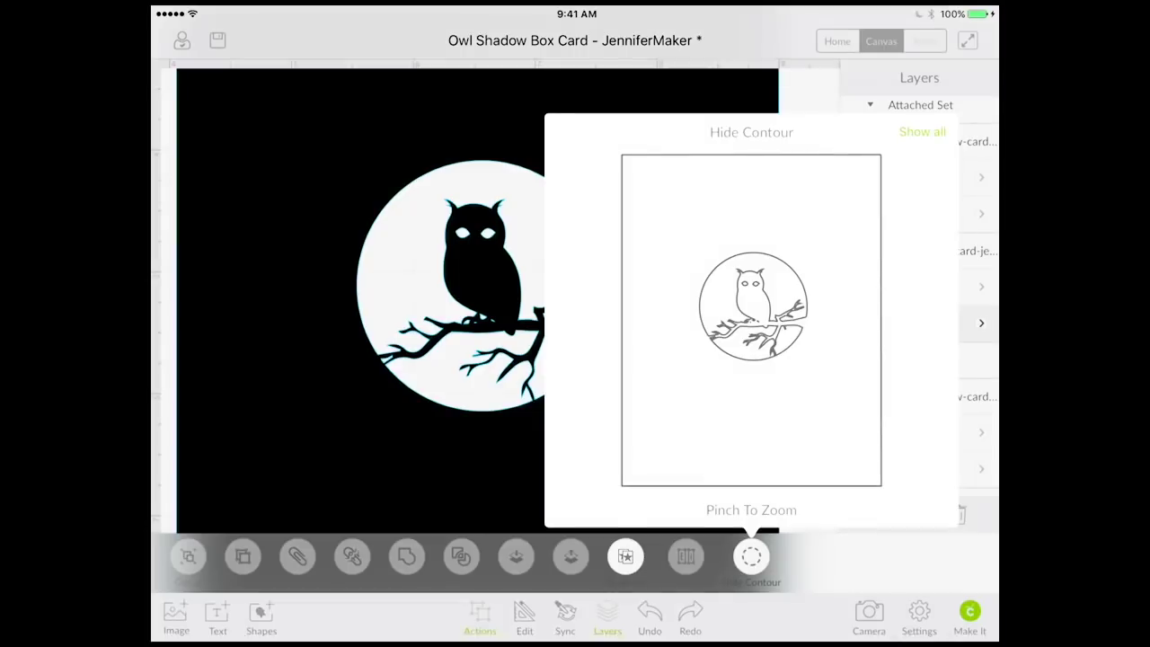
scroll(751, 310, "up", 5)
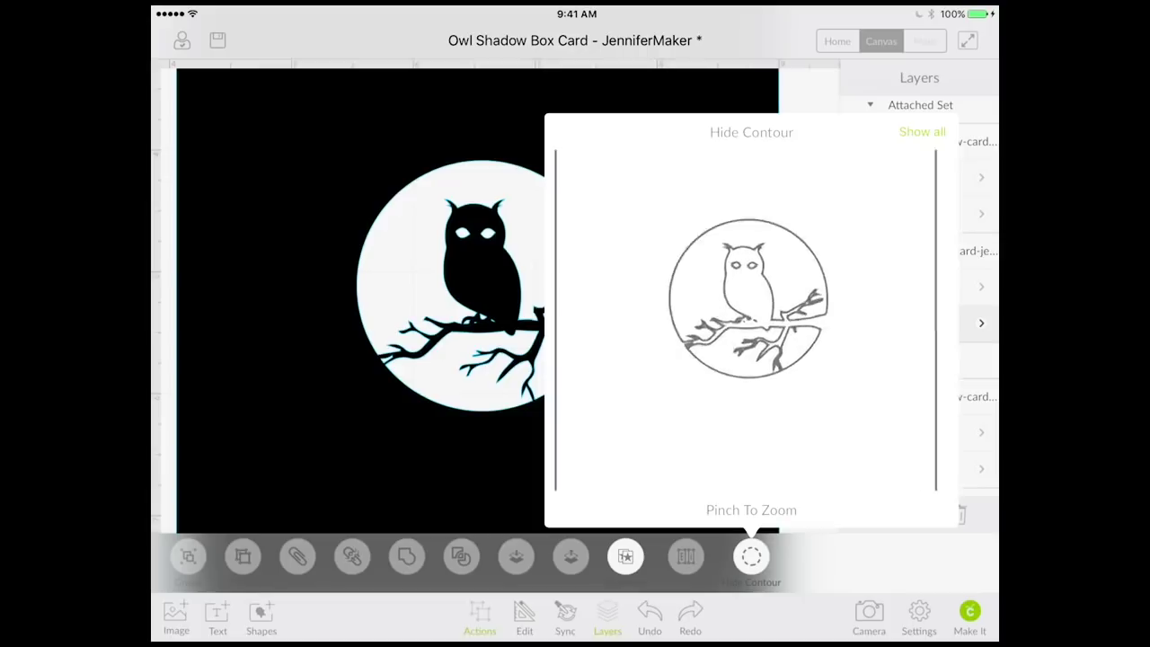
left_click(726, 245)
left_click(757, 245)
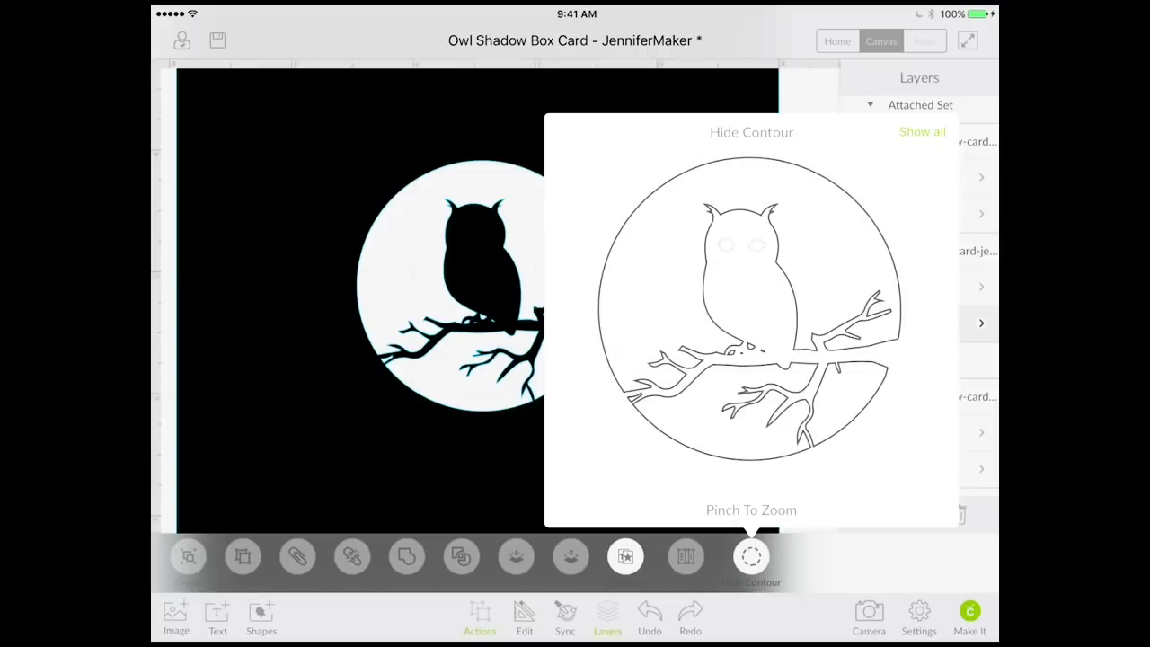
left_click(359, 449)
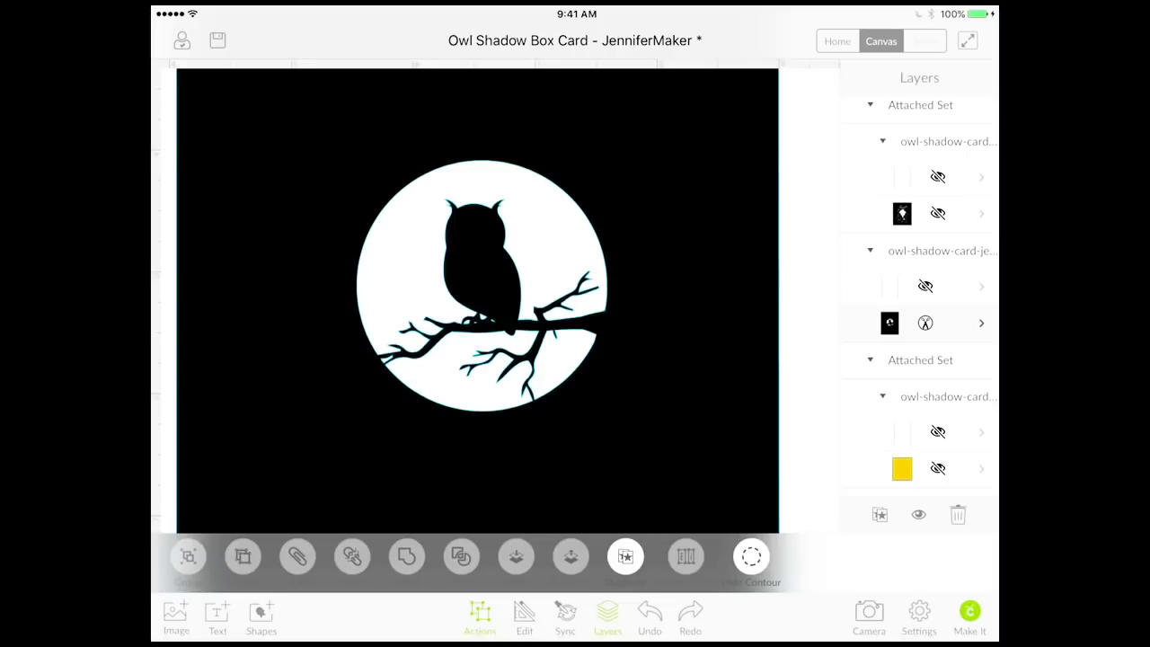
Insert a heart shape and move it over the owl in the moon
left_click(261, 611)
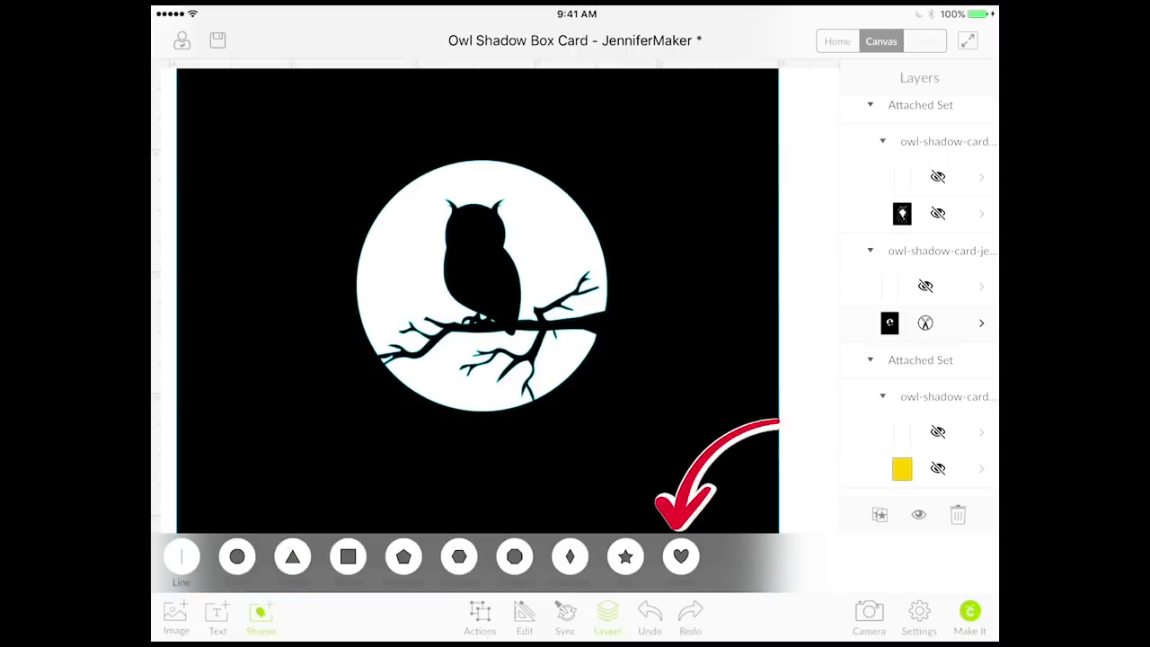
left_click(681, 556)
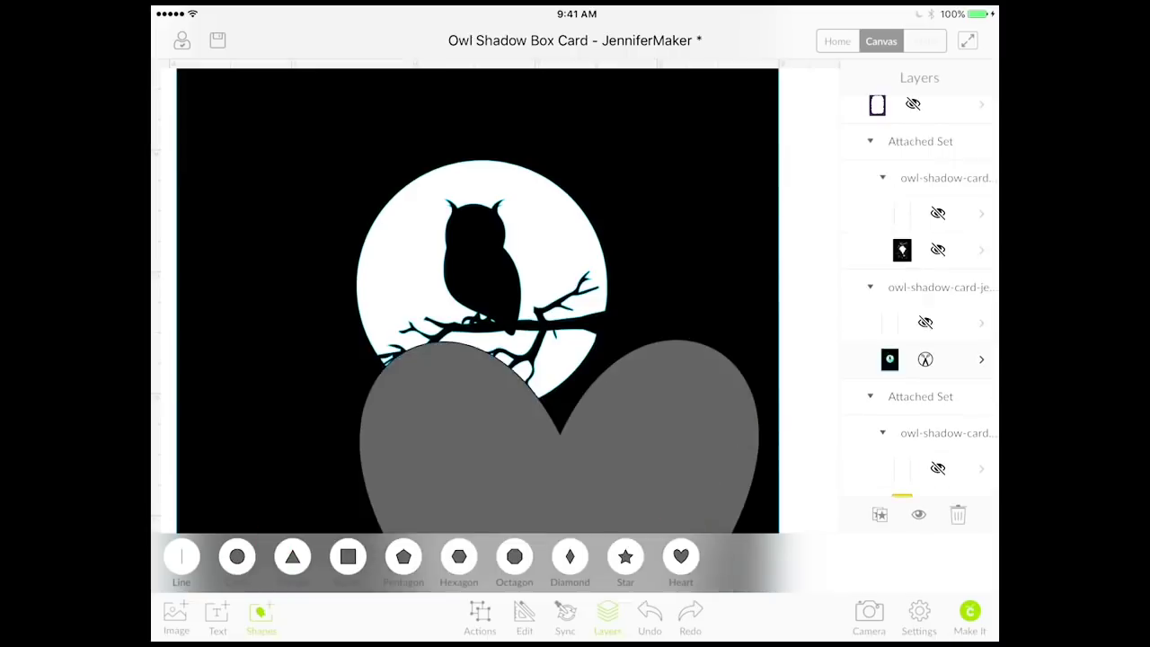
left_click_drag(559, 431, 505, 202)
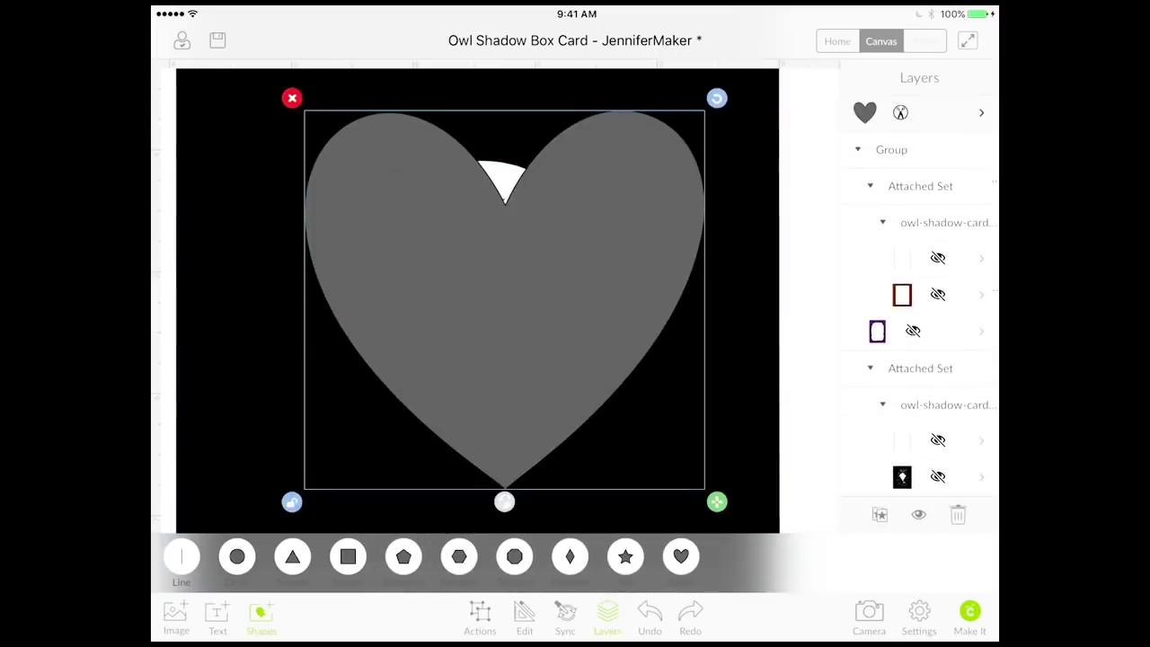
Lock the heart's proportions, shrink it to eye size and place it where the owl's left-hand eye was
mouse_move(717, 501)
left_mouse_down()
mouse_move(639, 403)
mouse_move(408, 231)
mouse_move(390, 185)
mouse_move(498, 204)
mouse_move(686, 403)
mouse_move(480, 336)
mouse_move(716, 462)
mouse_move(700, 488)
left_mouse_up()
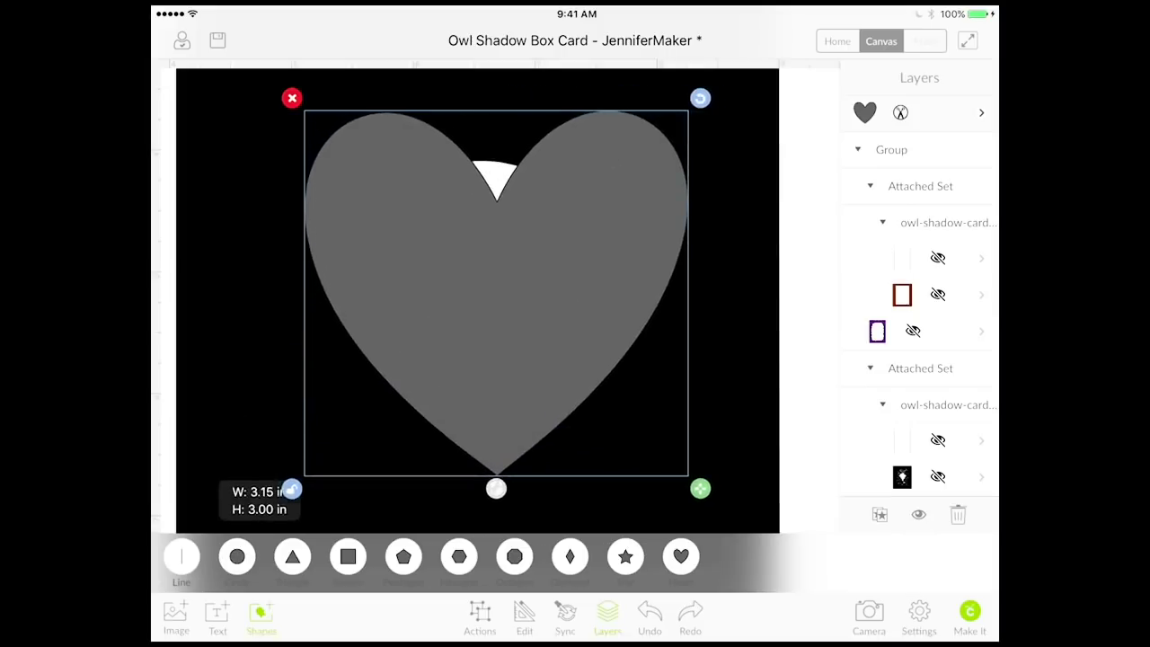
left_click(650, 613)
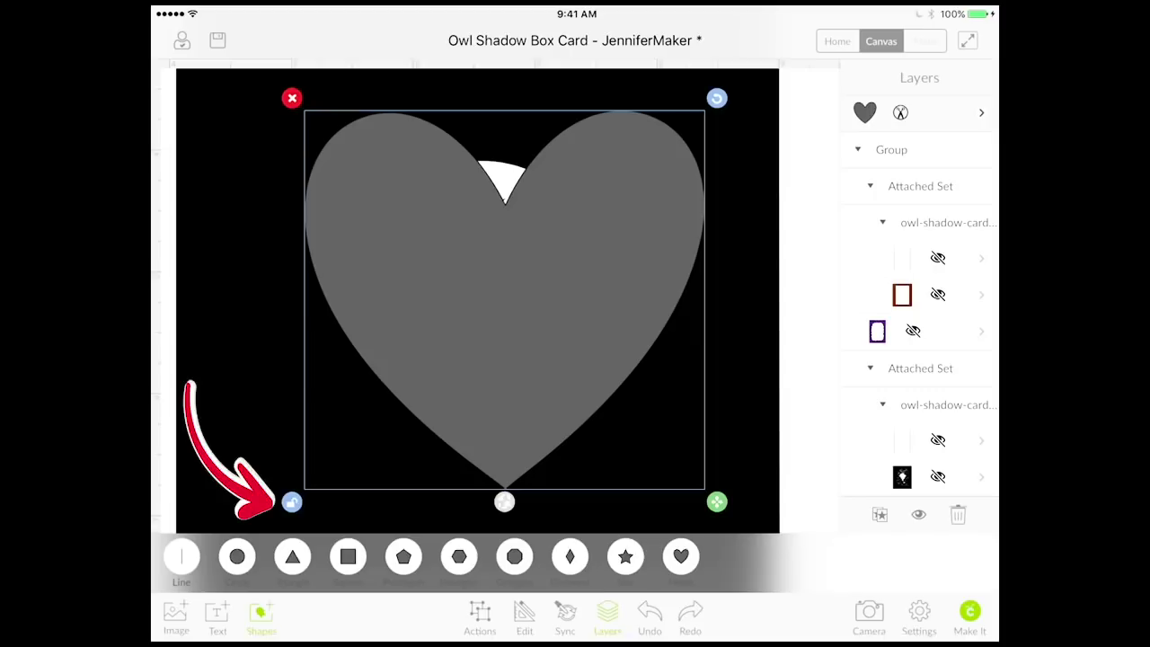
left_click(292, 501)
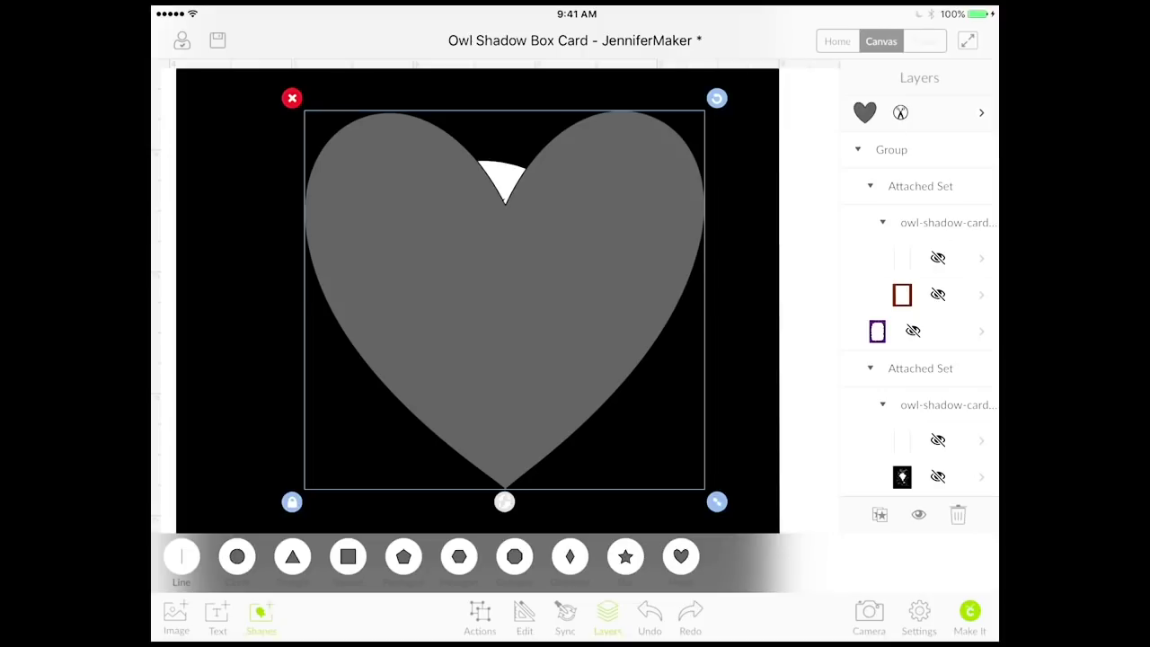
left_click_drag(716, 502, 461, 227)
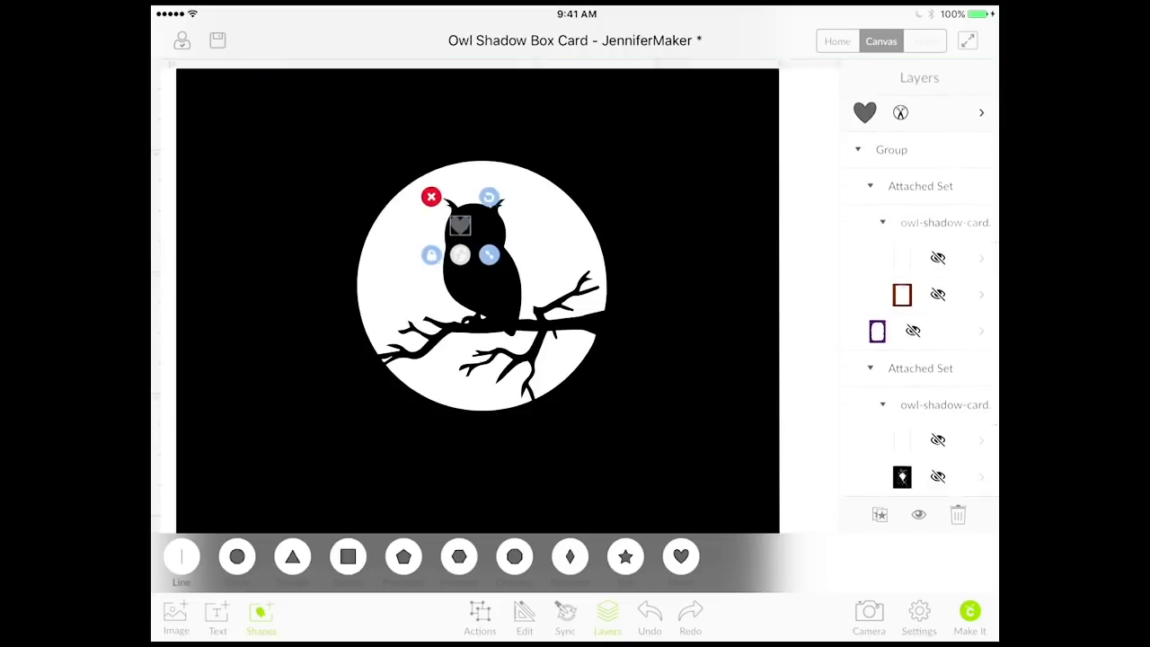
scroll(476, 288, "up", 5)
left_click(430, 174)
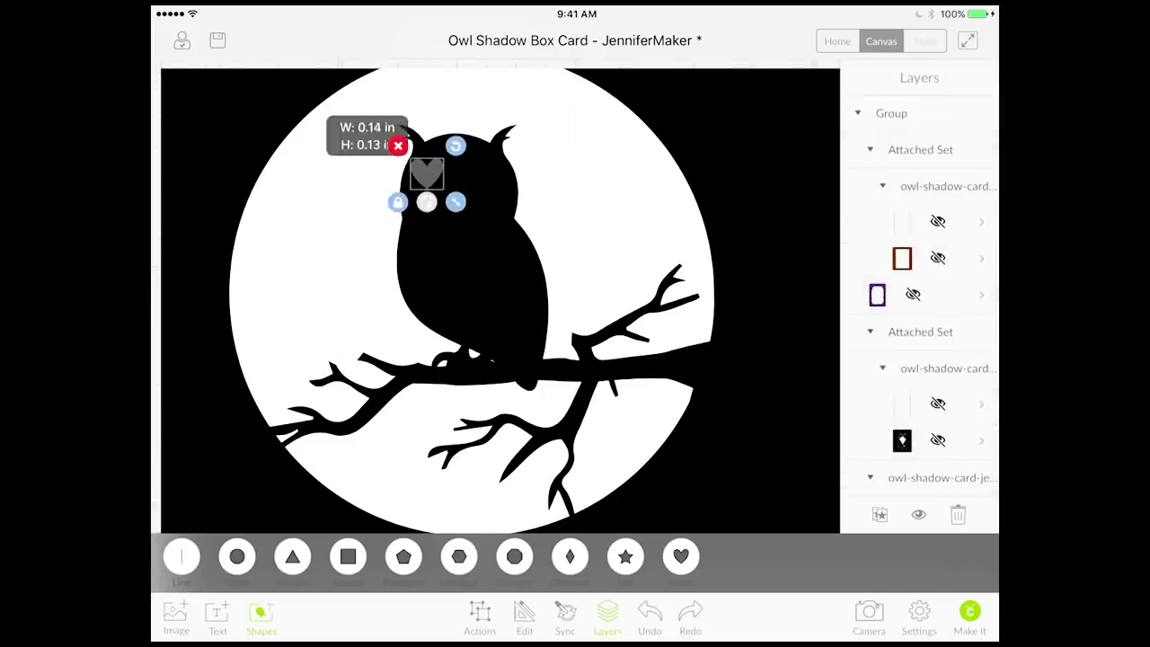
mouse_move(427, 170)
left_mouse_down()
mouse_move(447, 198)
mouse_move(432, 178)
left_mouse_up()
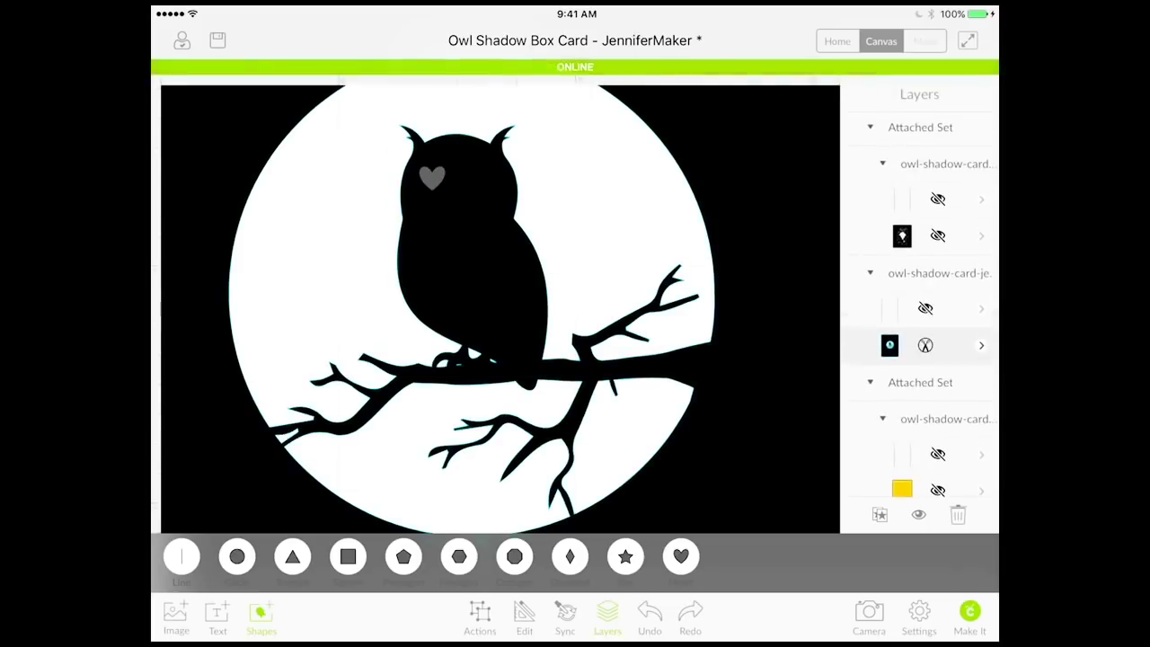
Slice the small heart out of the black owl panel
mouse_move(467, 270)
left_mouse_down()
mouse_move(608, 269)
mouse_move(467, 269)
left_mouse_up()
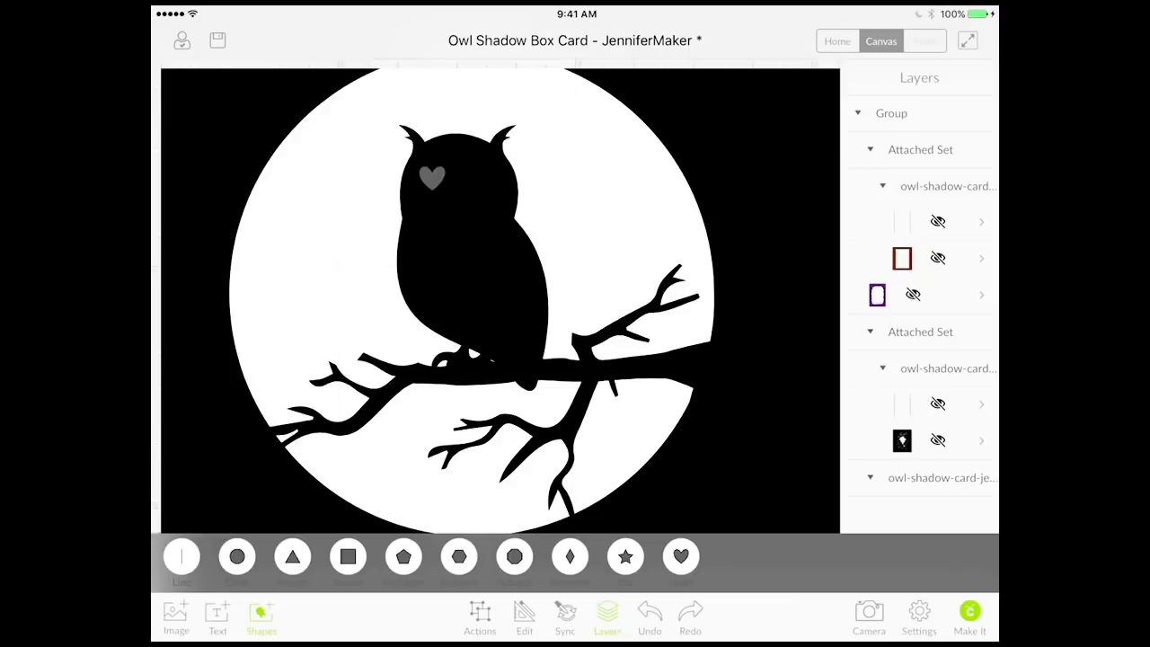
scroll(500, 301, "down", 5)
left_click_drag(275, 224, 693, 354)
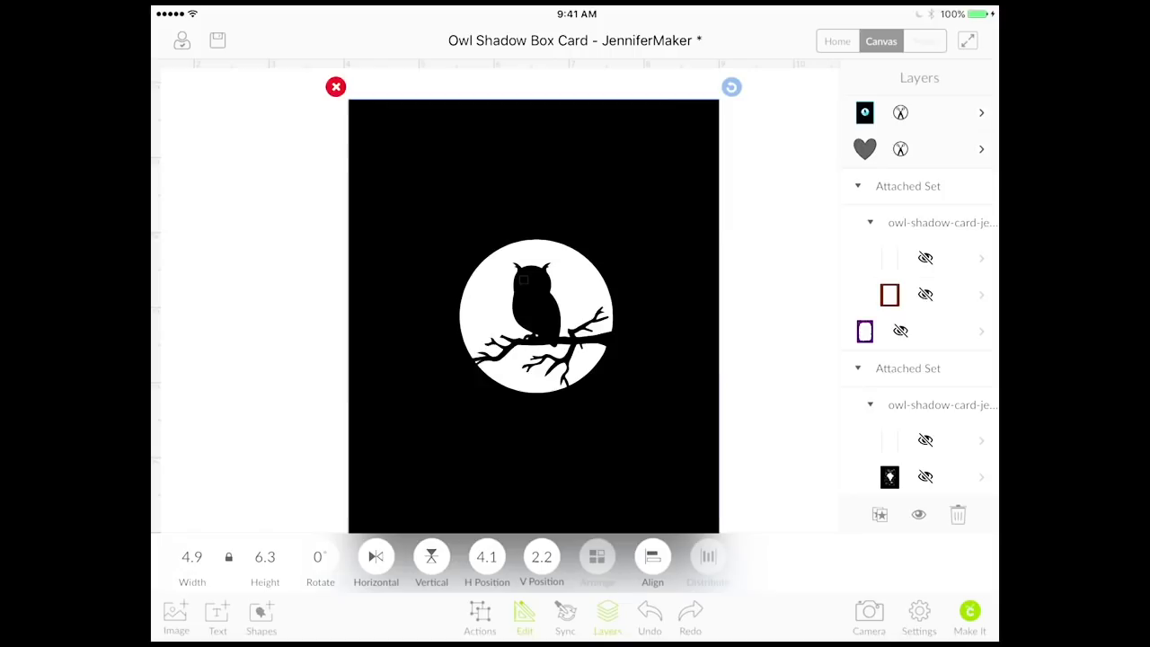
left_click(480, 619)
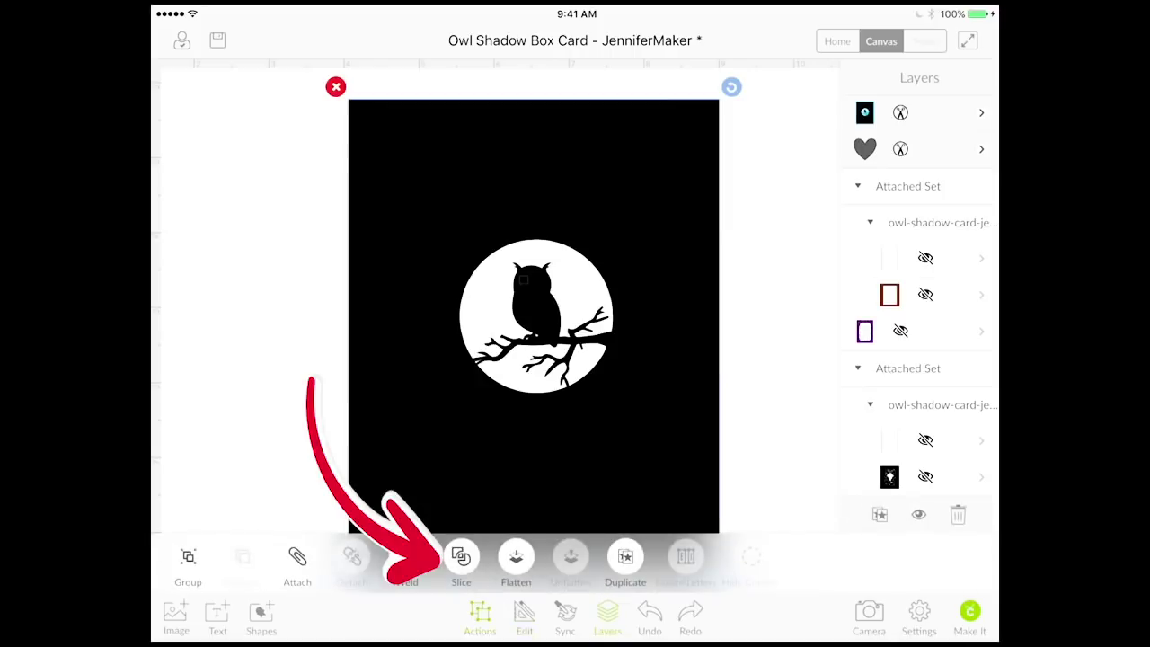
left_click(461, 557)
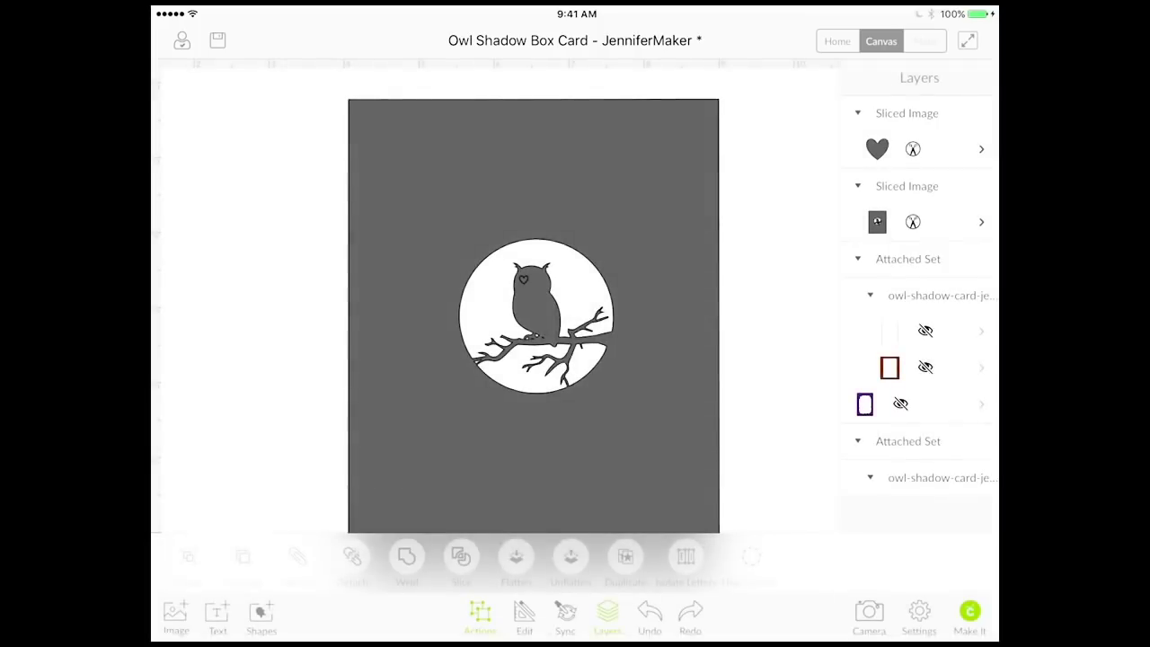
Separate the sliced panel from the leftover heart and place that heart where the owl's right-hand eye was
left_click(534, 431)
mouse_move(534, 431)
left_mouse_down()
mouse_move(578, 431)
mouse_move(556, 432)
left_mouse_up()
scroll(557, 314, "up", 5)
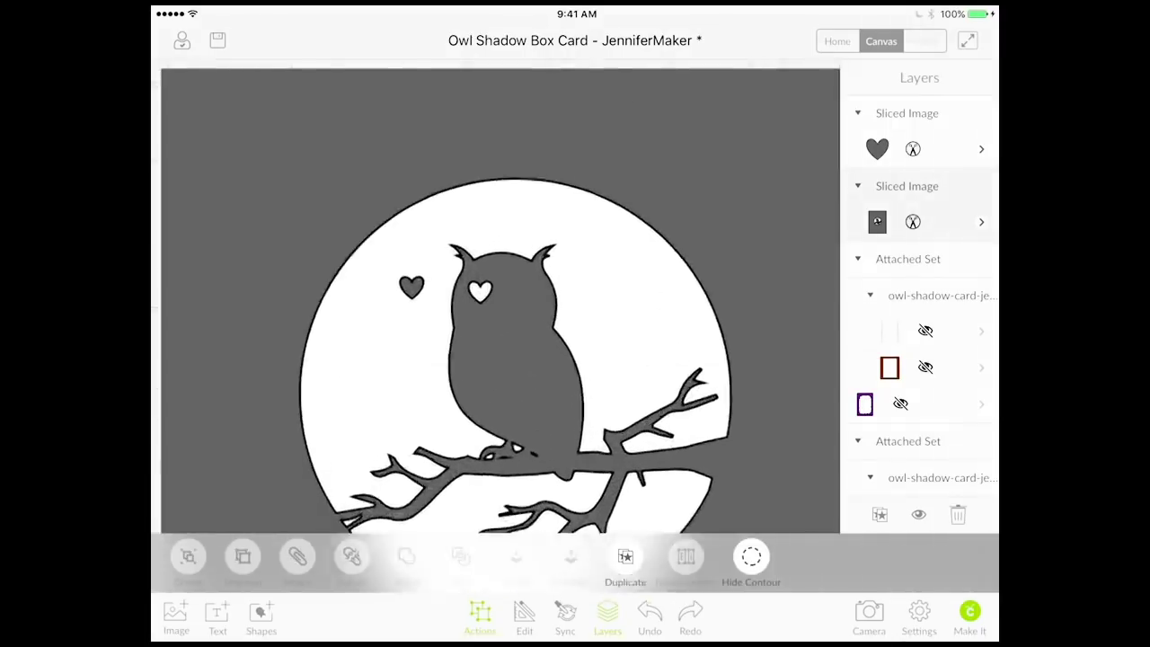
scroll(504, 296, "up", 5)
left_click(412, 285)
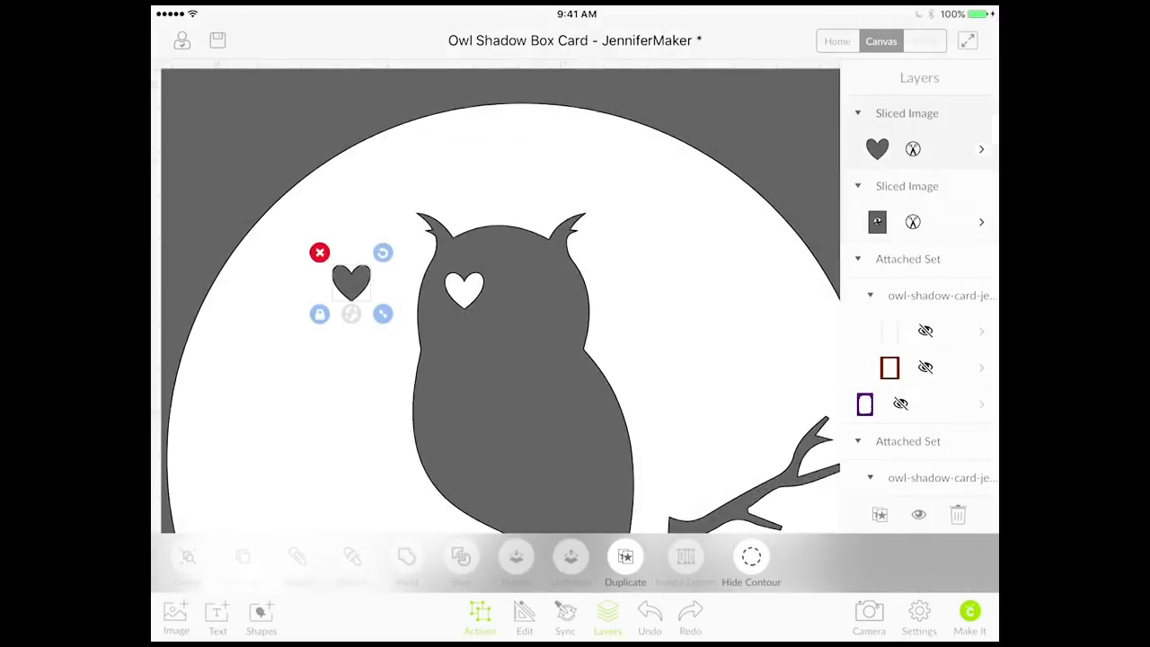
left_click_drag(350, 283, 532, 289)
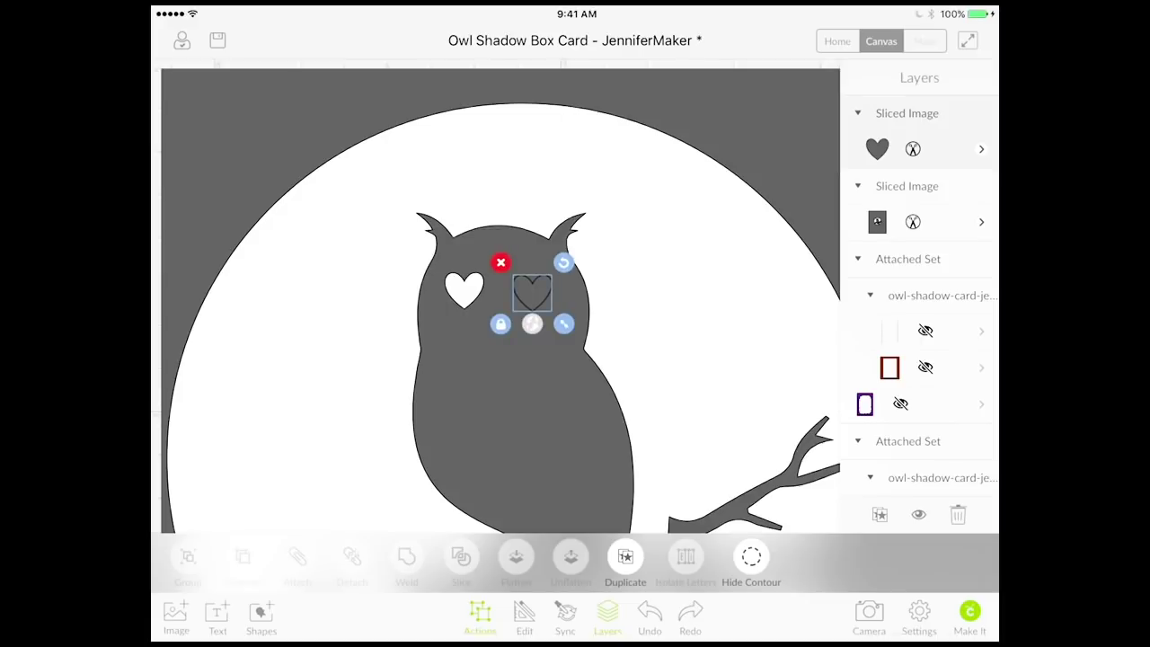
Slice the second heart eye out of the owl panel
scroll(504, 306, "down", 5)
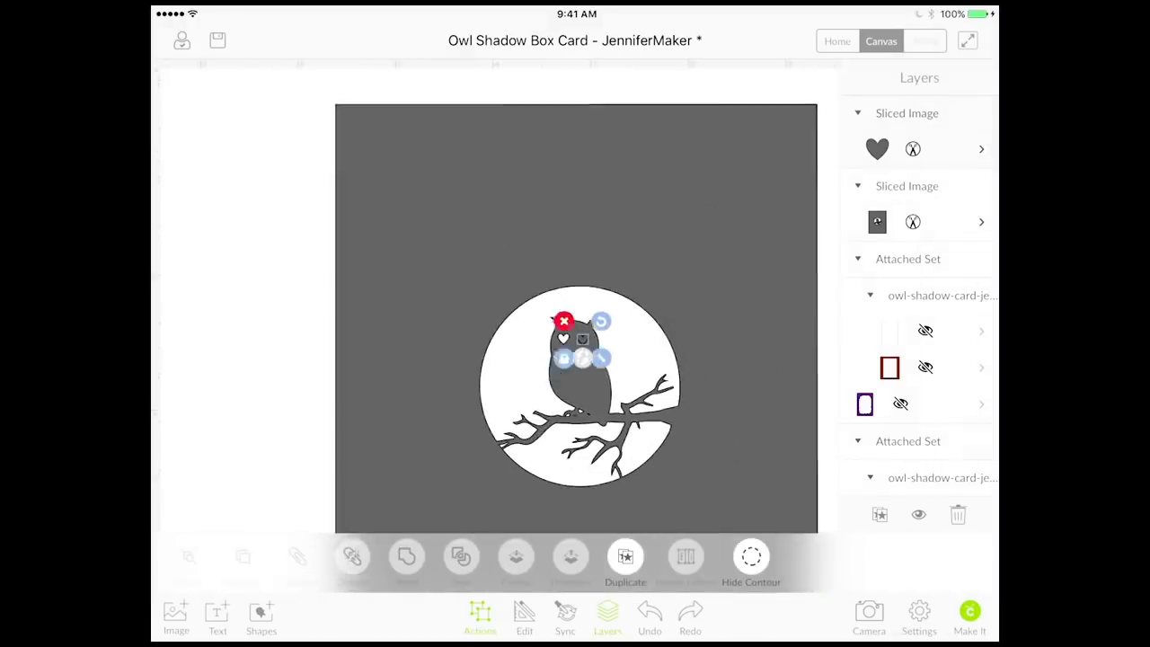
left_click_drag(244, 308, 752, 418)
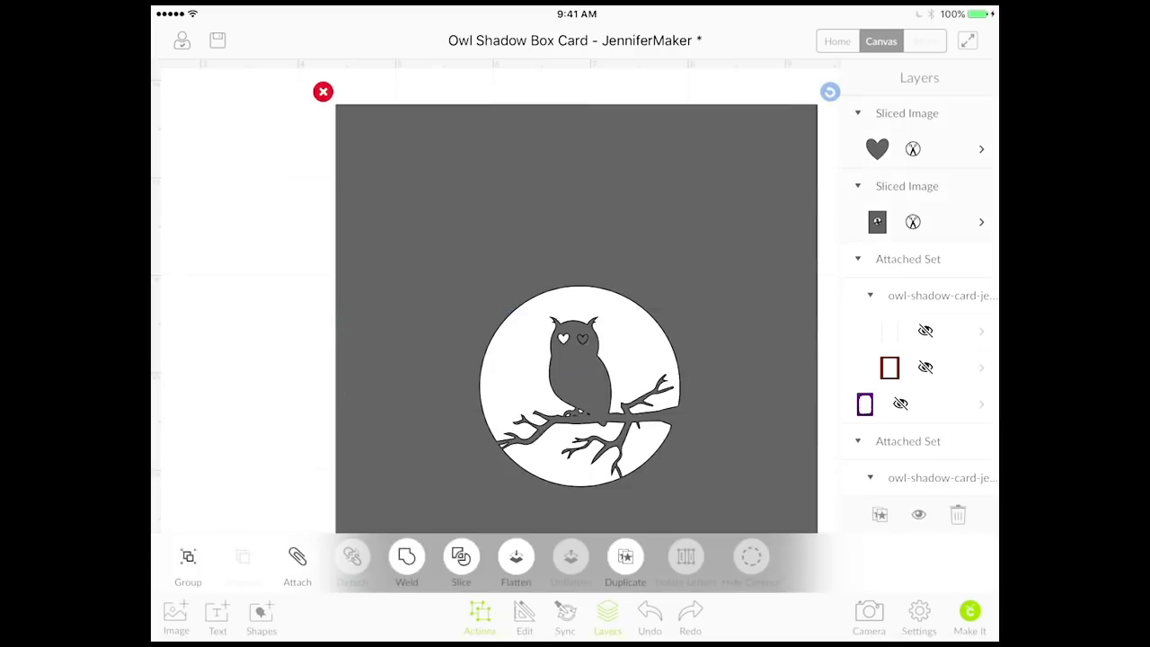
left_click(570, 321)
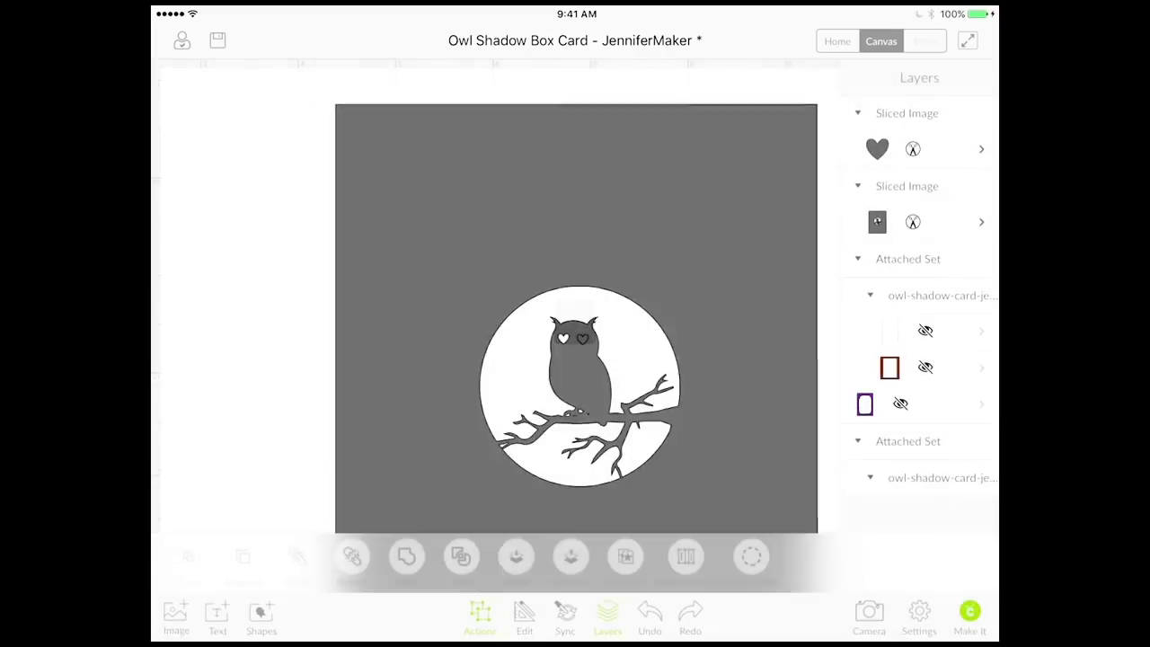
Move the owl panel aside, delete the leftover heart piece and bring the panel back into view
left_click_drag(575, 297, 552, 337)
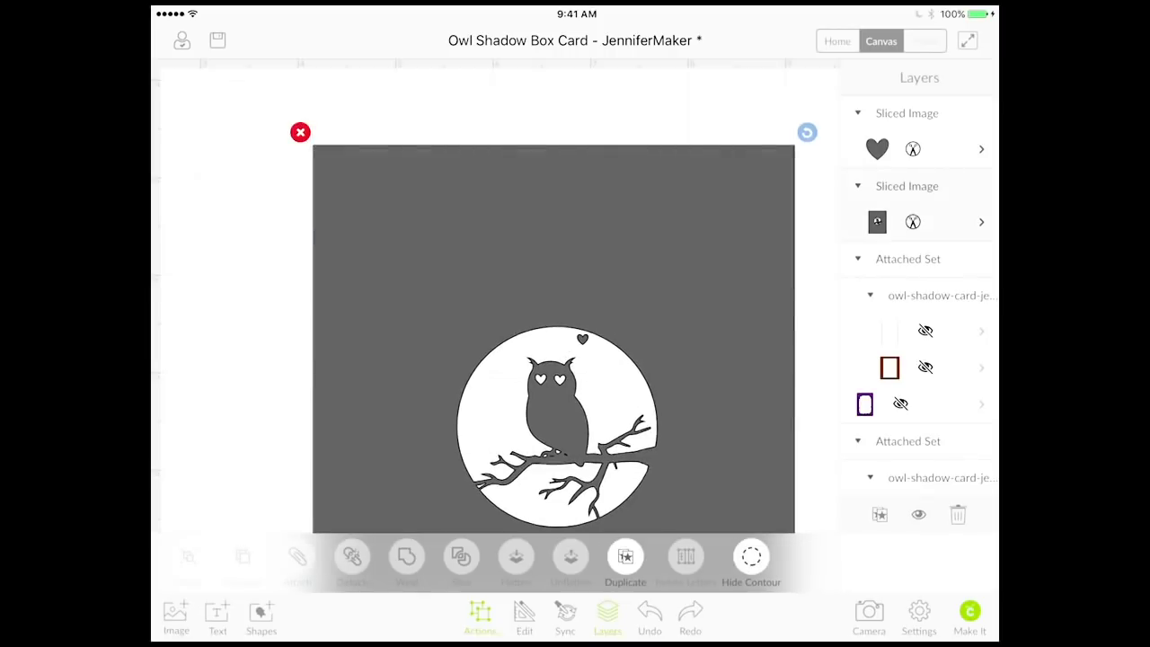
left_click_drag(539, 270, 837, 209)
left_click(582, 338)
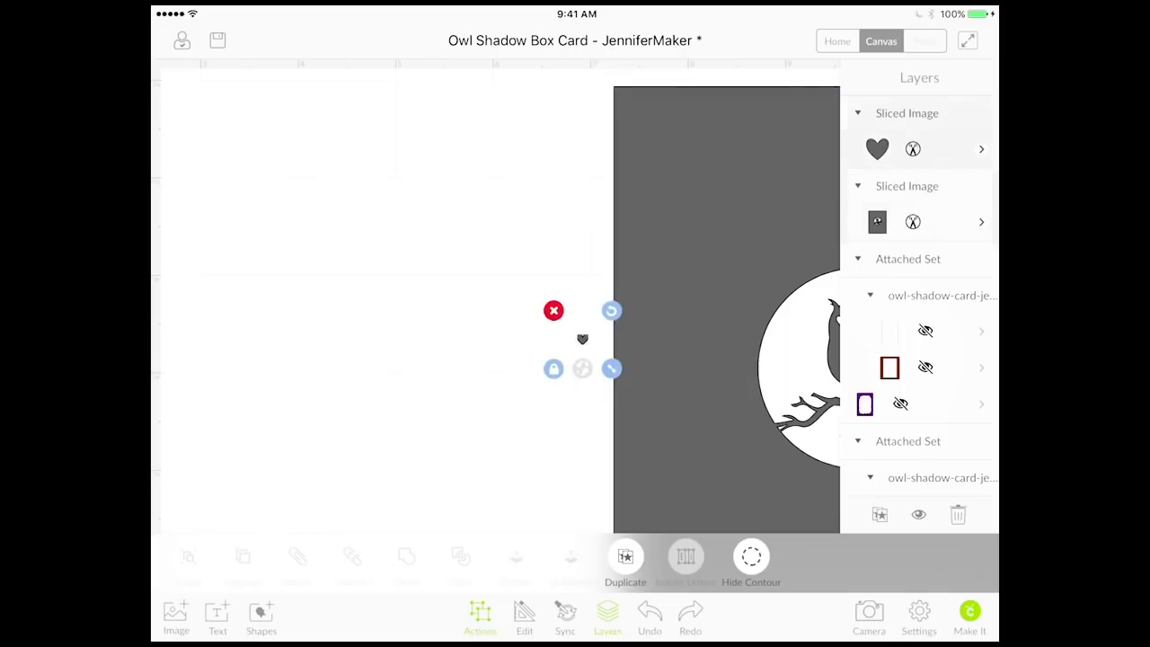
left_click(958, 514)
left_click_drag(718, 269, 375, 249)
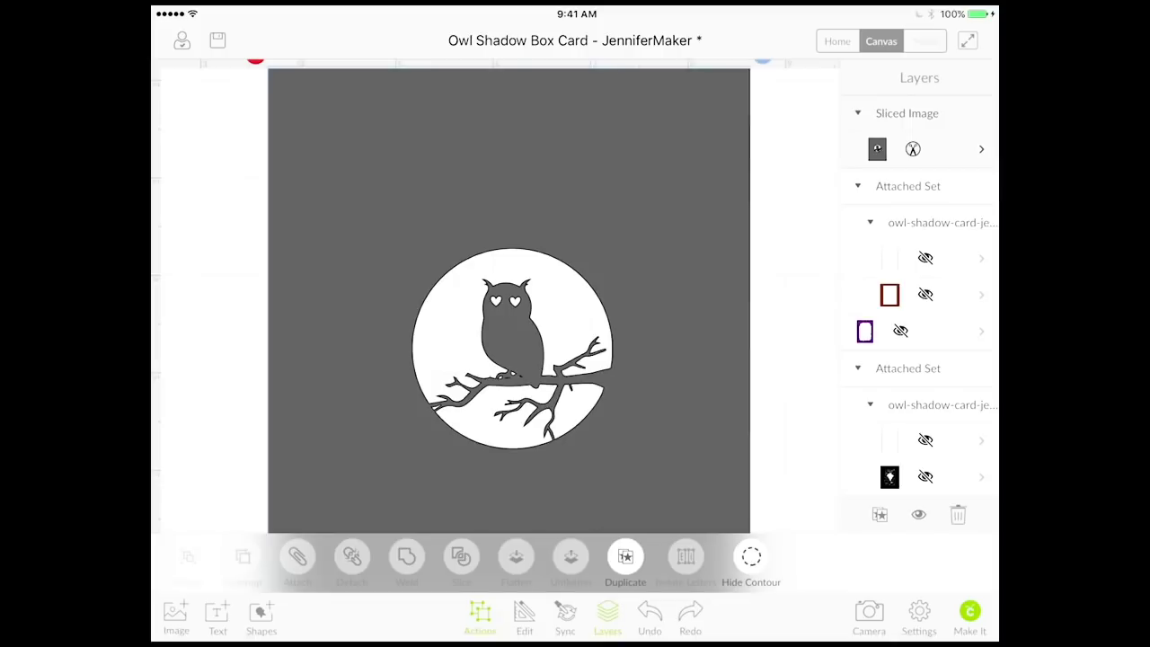
Add a circle shape, shrink it and place it over the upper-right edge of the round moon opening in the owl panel
left_click(260, 618)
left_click(236, 557)
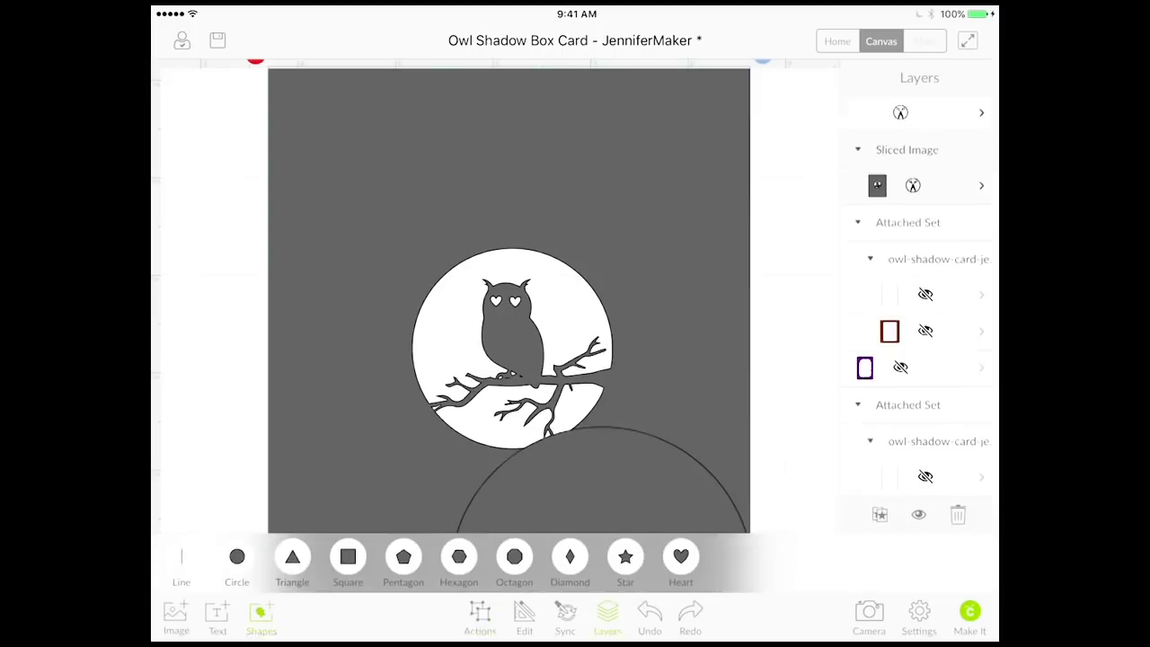
left_click_drag(602, 485, 557, 262)
left_click_drag(558, 356, 492, 254)
left_click_drag(655, 418, 570, 333)
left_click_drag(448, 216, 452, 243)
mouse_move(572, 365)
left_mouse_down()
mouse_move(552, 341)
mouse_move(569, 358)
left_mouse_up()
scroll(503, 297, "down", 3)
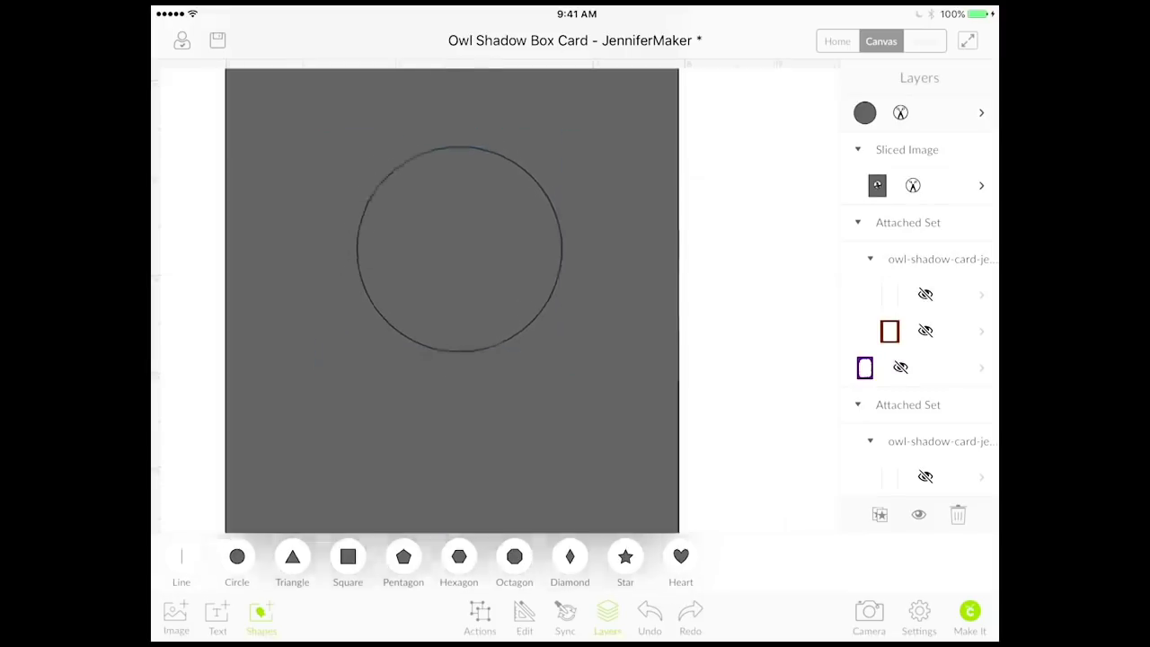
left_click_drag(521, 306, 602, 228)
Select the circle together with the owl panel and weld them into one shape
left_click_drag(267, 224, 686, 375)
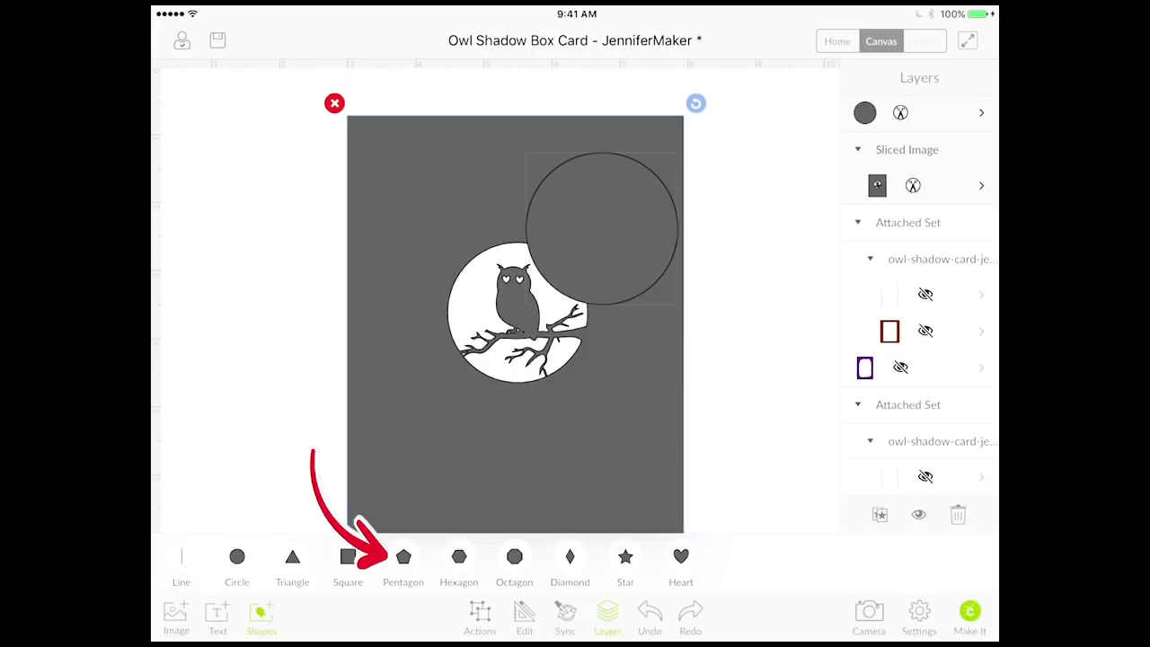
left_click(480, 618)
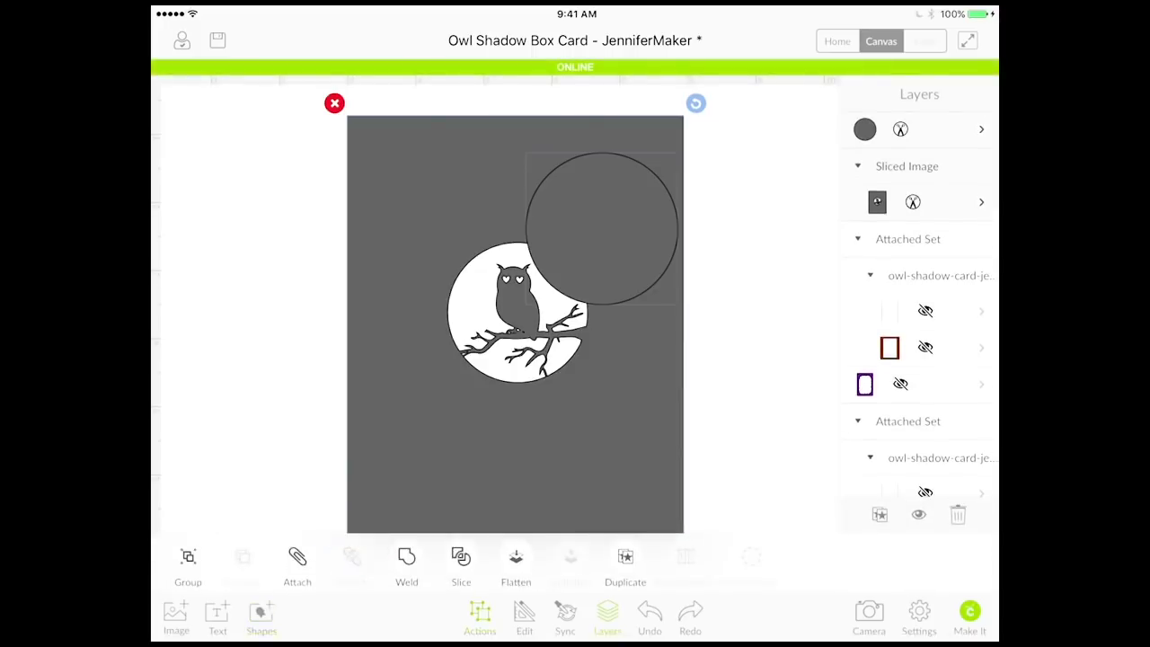
left_click(406, 557)
mouse_move(275, 562)
left_mouse_down()
mouse_move(296, 552)
mouse_move(190, 552)
mouse_move(261, 550)
left_mouse_up()
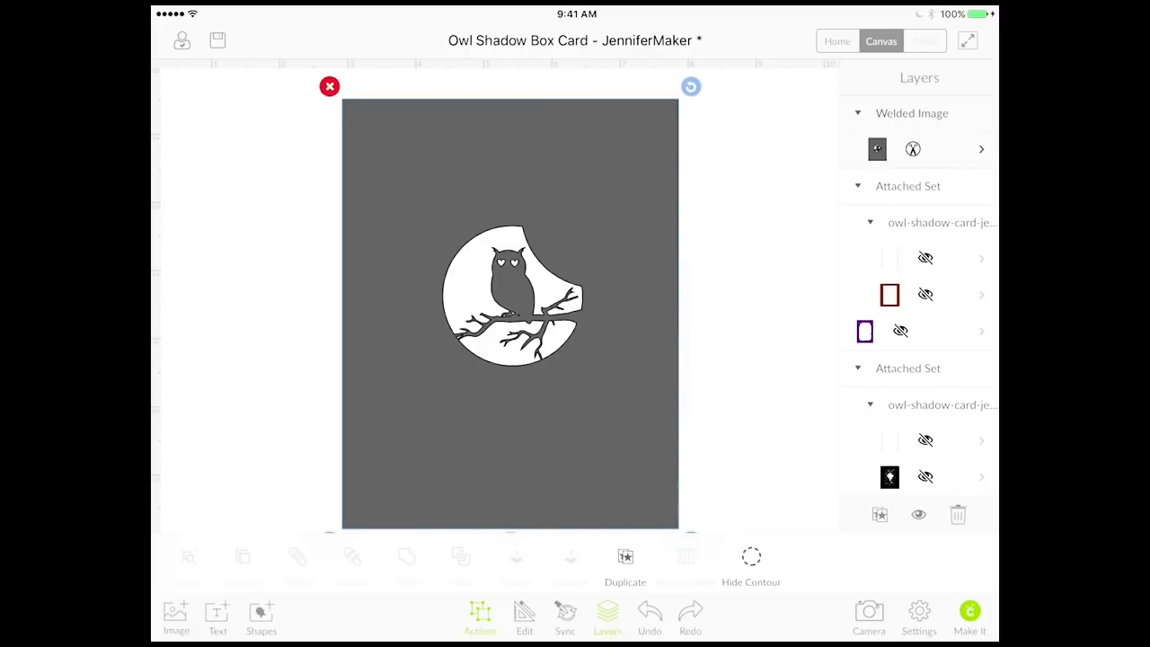
Save the project to the cloud as a copy with "2" added to the end of its name
left_click(217, 41)
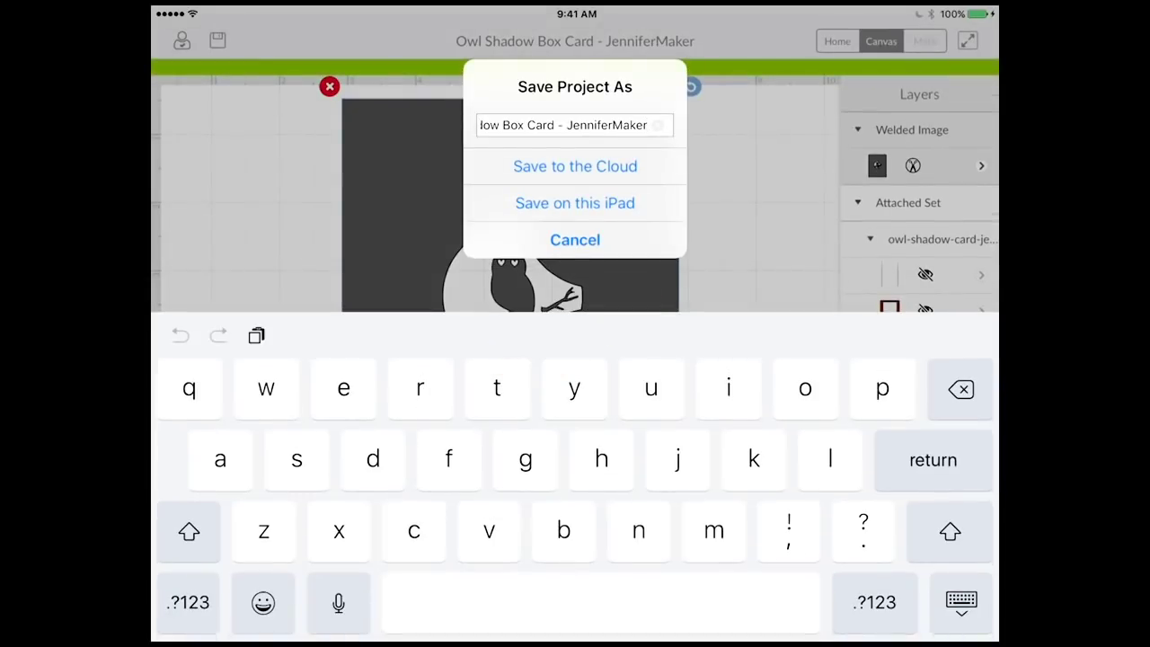
type("2")
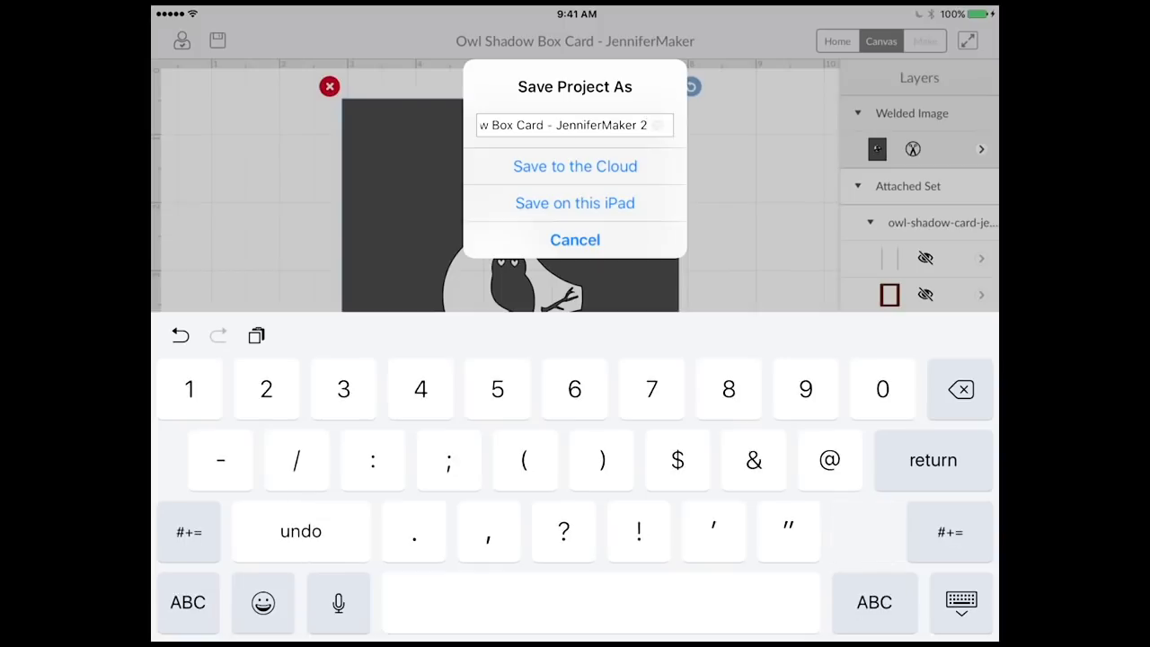
left_click(575, 166)
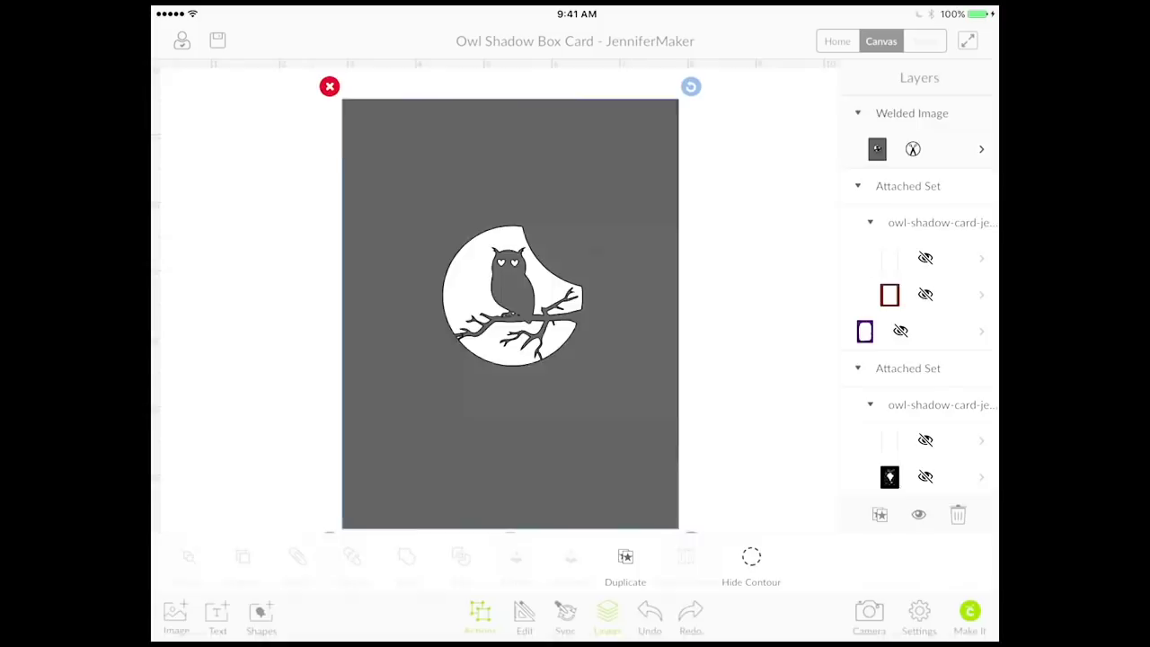